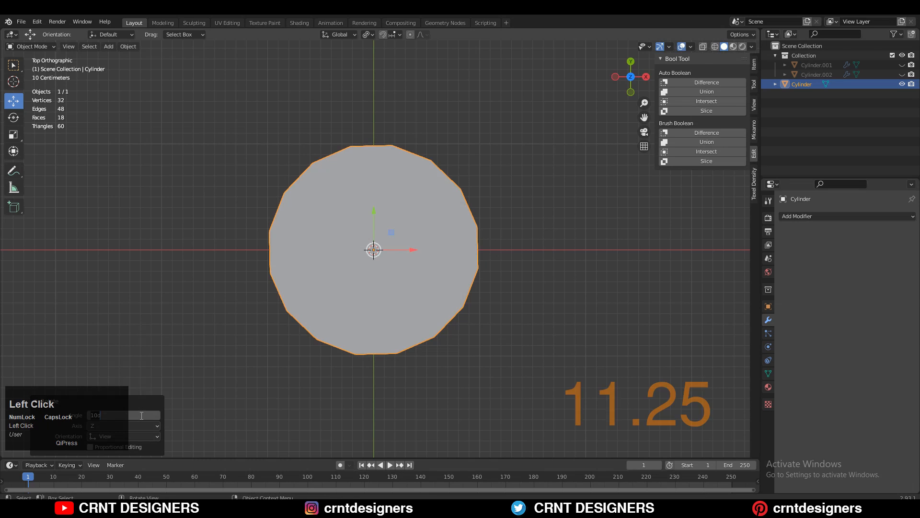
Step: Set the rotation angle of the 16-sided cylinder about Z to 11.25°
{"action": "type", "text": "11.25"}
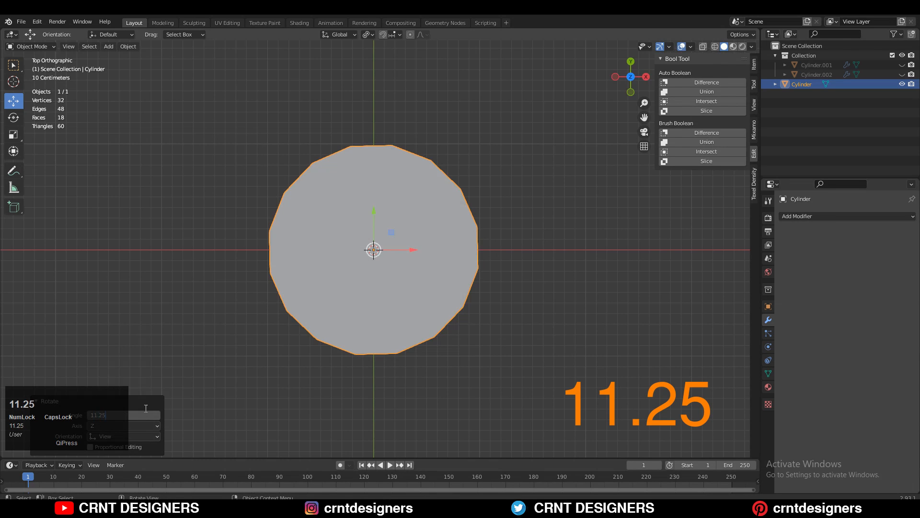
{"action": "left_click", "coordinate": [148, 406]}
{"action": "middle_click_drag", "start_coordinate": [363, 264], "coordinate": [241, 311], "text": "ctrl"}
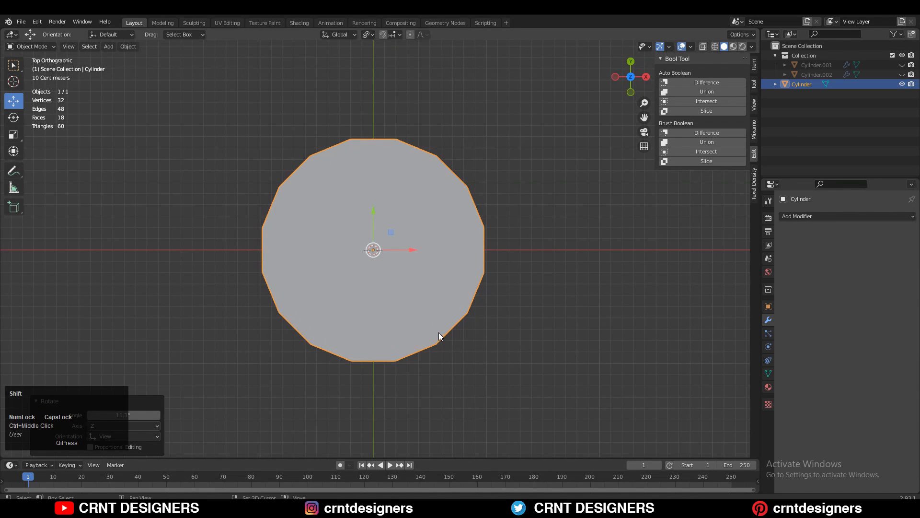
Step: Delete the top and bottom cap faces of the cylinder, leaving an open tube of side walls
{"action": "key", "text": "Tab"}
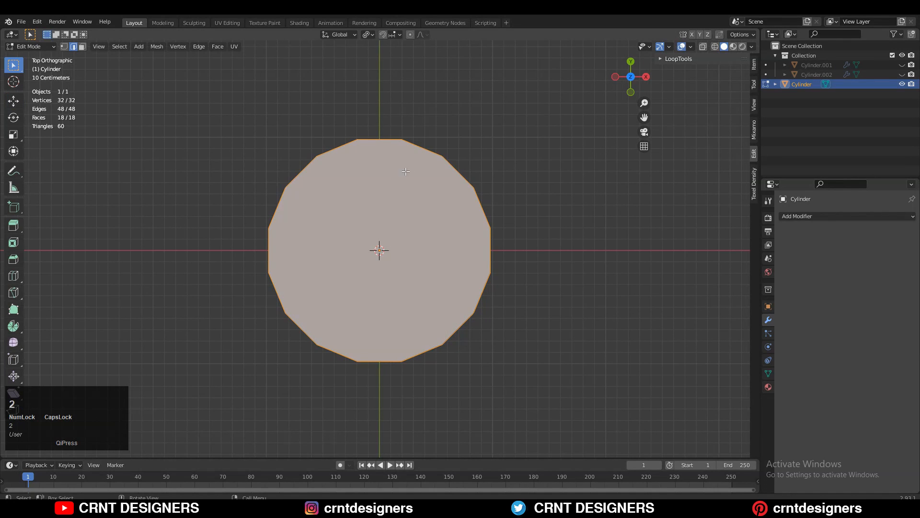
{"action": "key", "text": "3"}
{"action": "left_click", "coordinate": [703, 46]}
{"action": "left_click_drag", "start_coordinate": [407, 201], "coordinate": [341, 266]}
{"action": "key", "text": "x"}
{"action": "left_click", "coordinate": [378, 251]}
Step: Select the vertex pairs at the tube's four diagonal corners, on both the upper and lower rims
{"action": "key", "text": "1"}
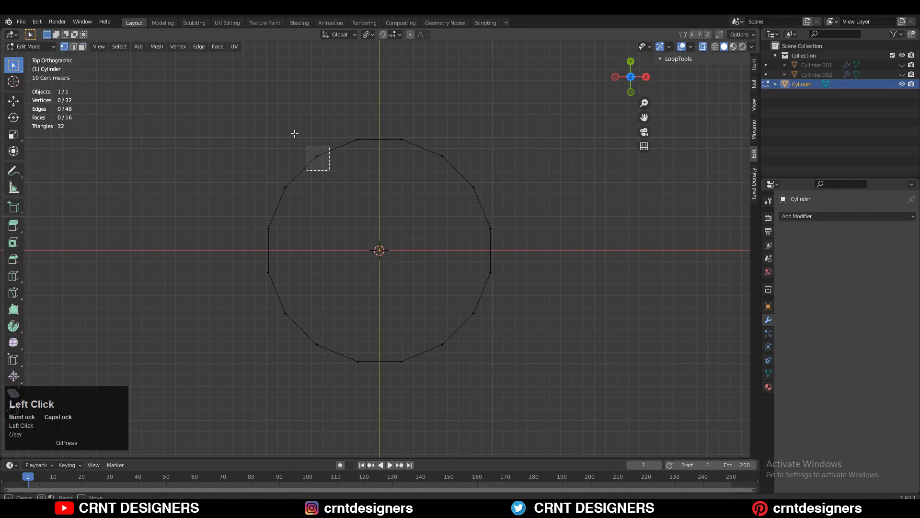
{"action": "left_click_drag", "start_coordinate": [333, 182], "coordinate": [290, 168]}
{"action": "left_click_drag", "start_coordinate": [298, 220], "coordinate": [260, 194], "text": "shift"}
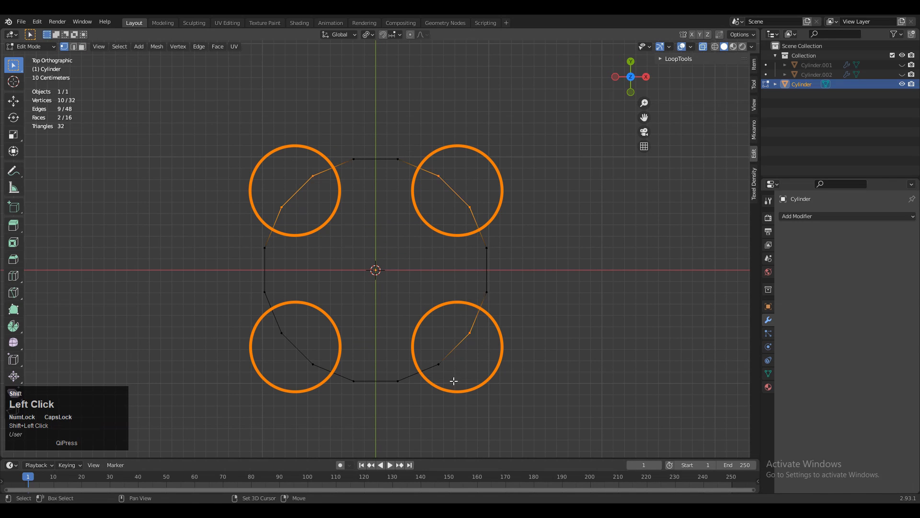
{"action": "left_click_drag", "start_coordinate": [330, 382], "coordinate": [276, 326], "text": "shift"}
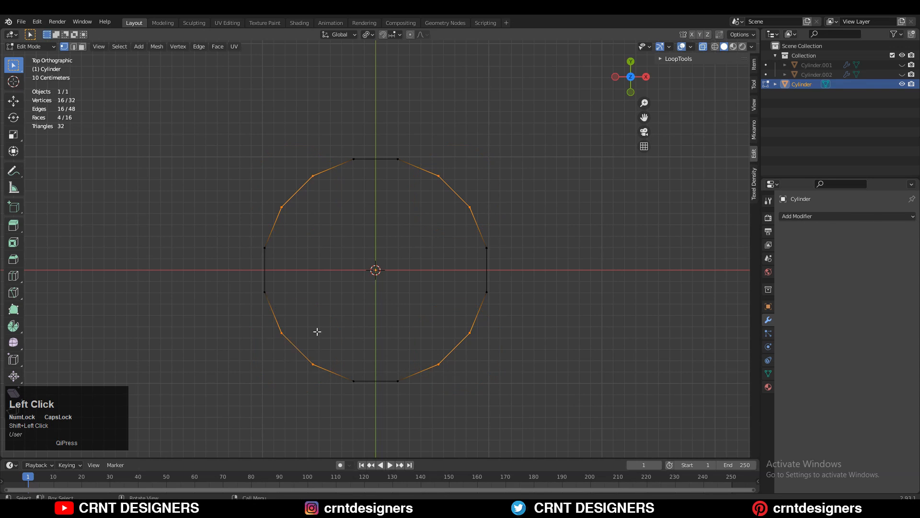
Step: Deselect the rim edges at the four corners and rip the remaining eight vertical edges without moving them
{"action": "mouse_move", "coordinate": [318, 332]}
{"action": "middle_mouse_down", "text": "ctrl"}
{"action": "mouse_move", "coordinate": [364, 346]}
{"action": "mouse_move", "coordinate": [592, 100]}
{"action": "middle_mouse_up", "text": "ctrl"}
{"action": "left_click", "coordinate": [705, 46]}
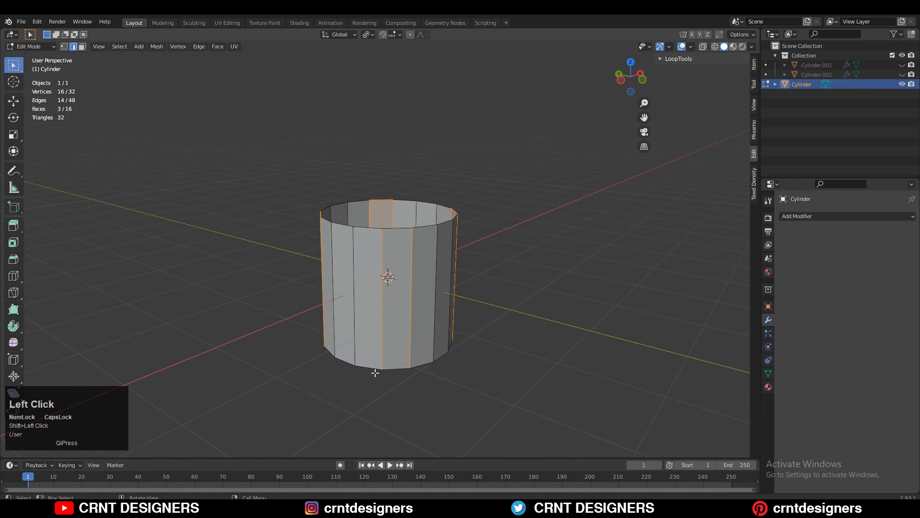
{"action": "middle_click_drag", "start_coordinate": [375, 373], "coordinate": [384, 229]}
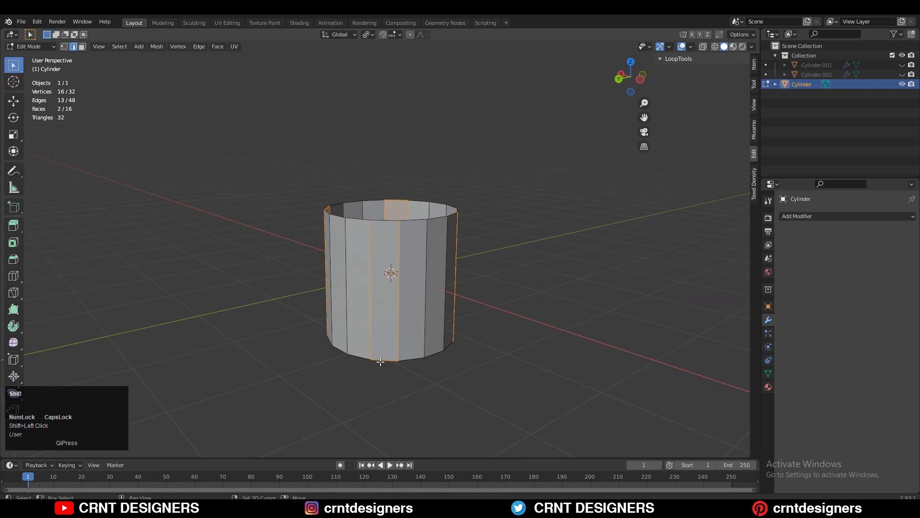
{"action": "middle_click_drag", "start_coordinate": [368, 312], "coordinate": [402, 282]}
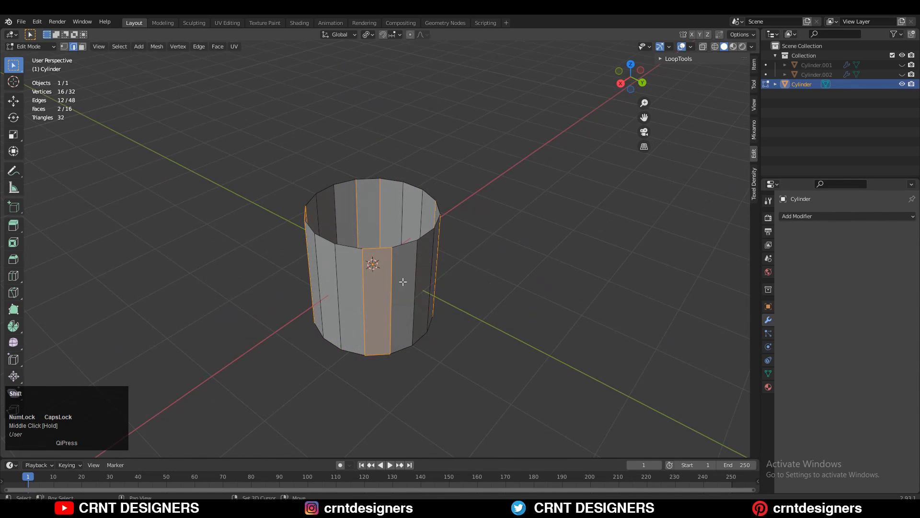
{"action": "left_click", "coordinate": [377, 357], "text": "shift"}
{"action": "middle_click_drag", "start_coordinate": [377, 359], "coordinate": [380, 296]}
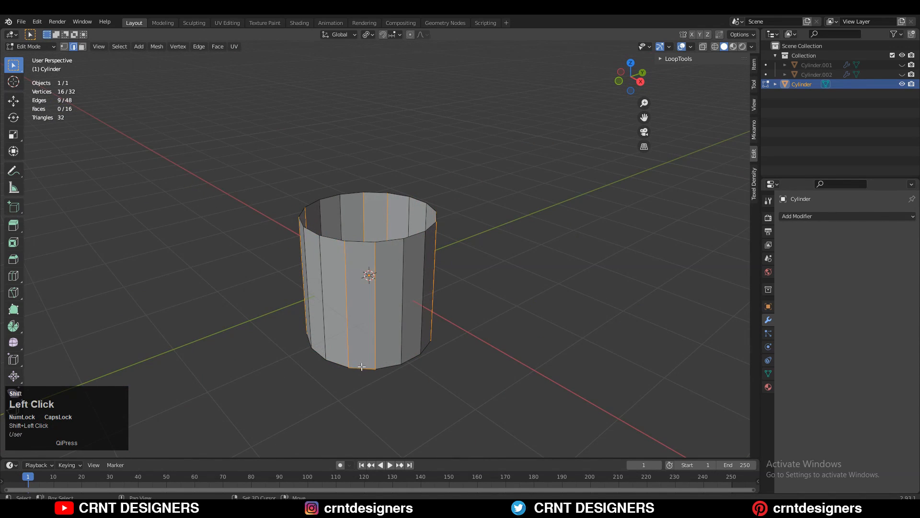
{"action": "left_click", "coordinate": [362, 367], "text": "shift"}
{"action": "middle_click_drag", "start_coordinate": [362, 366], "coordinate": [454, 298]}
{"action": "key", "text": "v"}
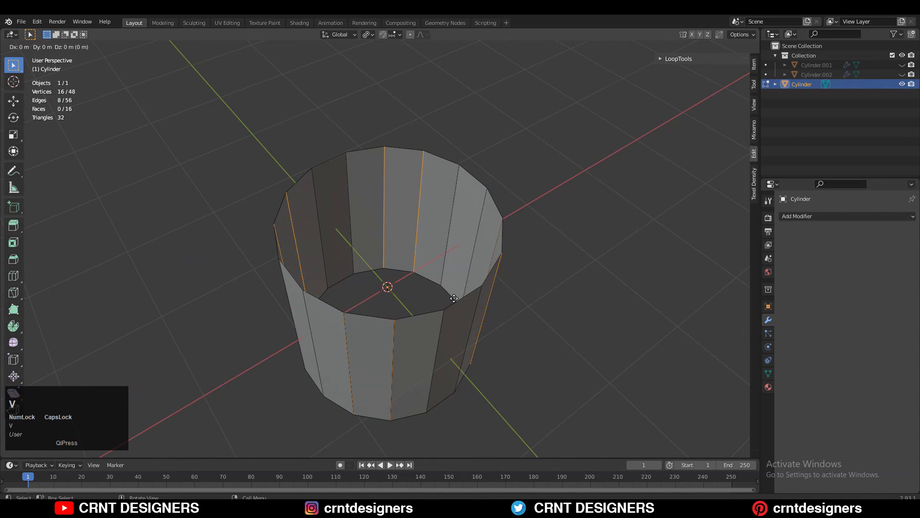
{"action": "right_click", "coordinate": [455, 299]}
Step: Select the whole mesh in top view and rotate every separated wall piece 180° about its individual origin
{"action": "middle_click_drag", "start_coordinate": [528, 248], "coordinate": [592, 91]}
{"action": "left_click", "coordinate": [631, 85]}
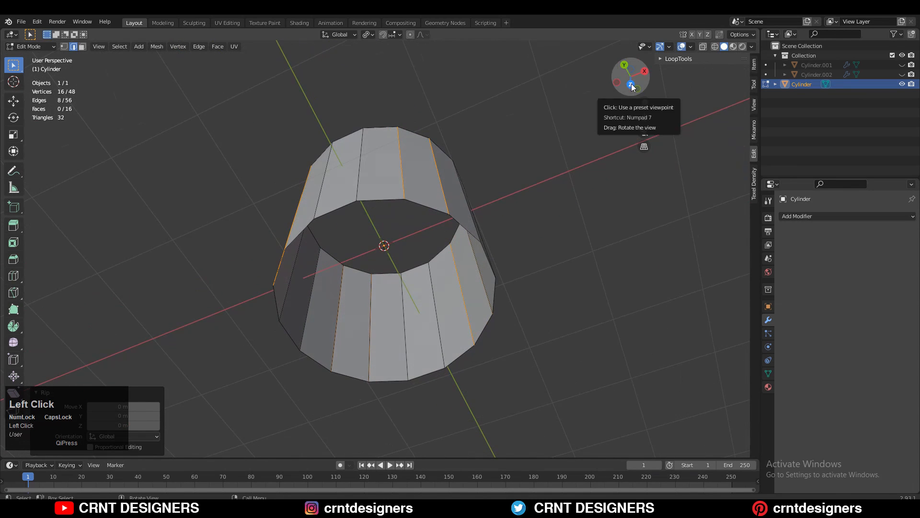
{"action": "middle_click_drag", "start_coordinate": [504, 154], "coordinate": [589, 87]}
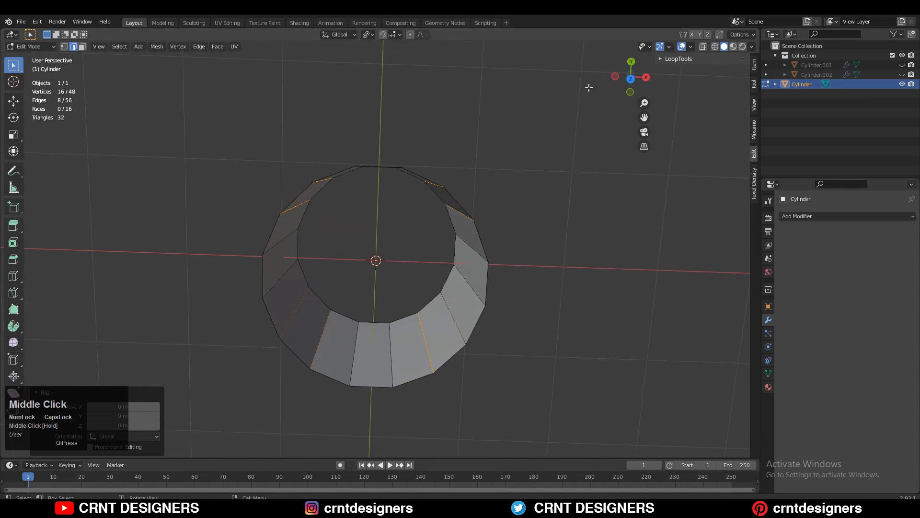
{"action": "left_click", "coordinate": [630, 79]}
{"action": "key", "text": "a"}
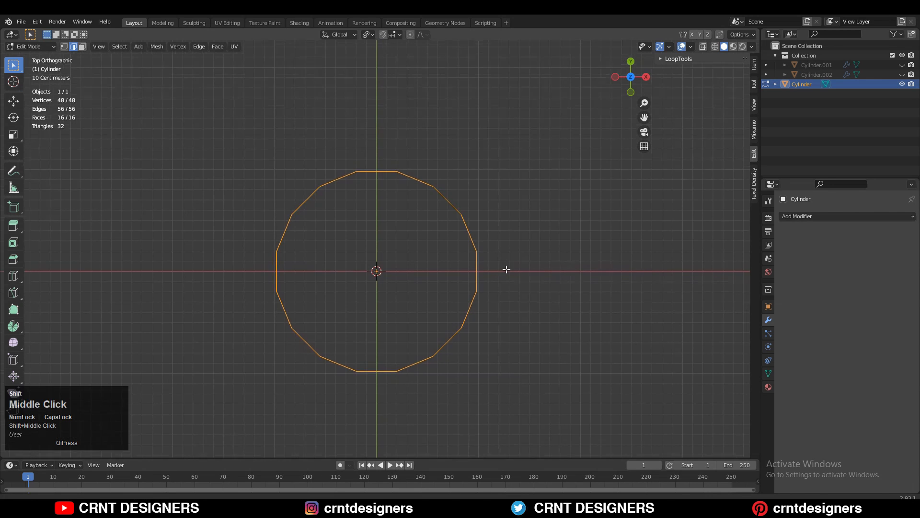
{"action": "middle_click_drag", "start_coordinate": [415, 250], "coordinate": [428, 263], "text": "shift"}
{"action": "key", "text": "r"}
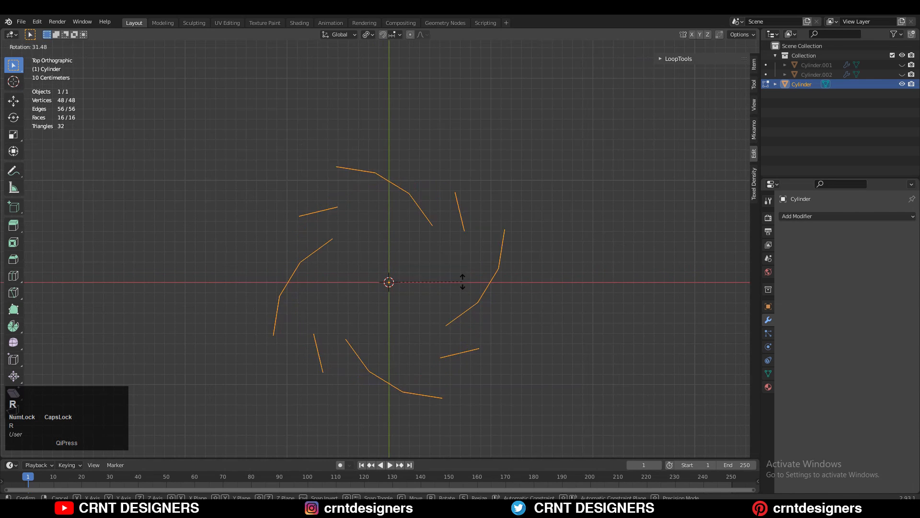
{"action": "key", "text": "Escape"}
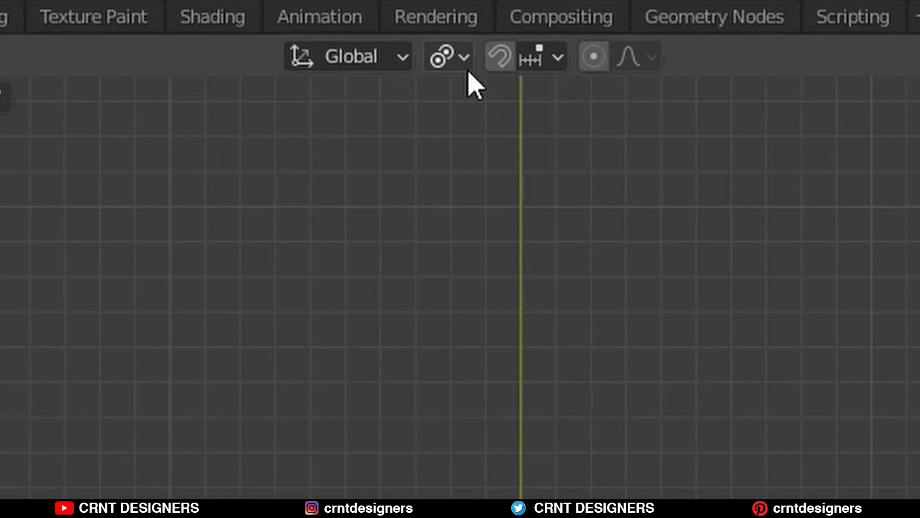
{"action": "left_click", "coordinate": [371, 36]}
{"action": "left_click", "coordinate": [575, 175]}
{"action": "key", "text": "r"}
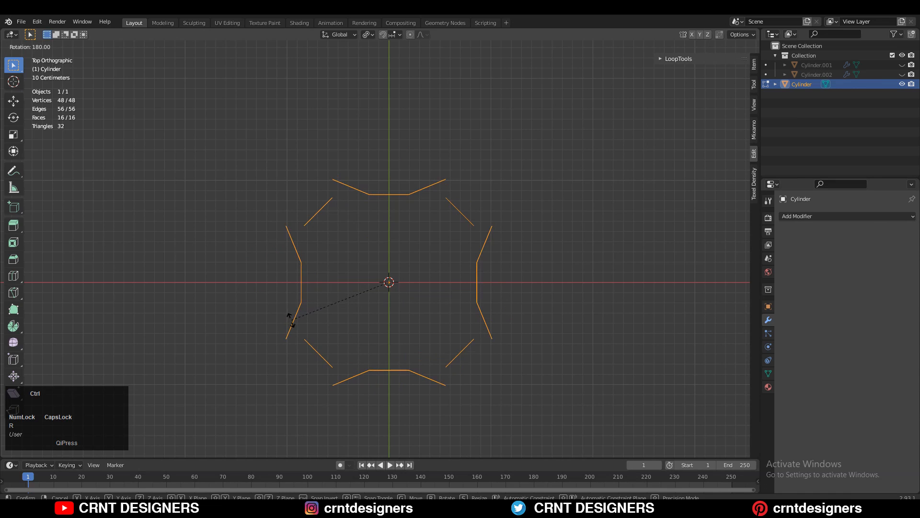
{"action": "left_click", "coordinate": [292, 319]}
Step: Move the wall piece on the negative X side, including its hidden lower vertices, 0.2 m inward along X
{"action": "key", "text": "1"}
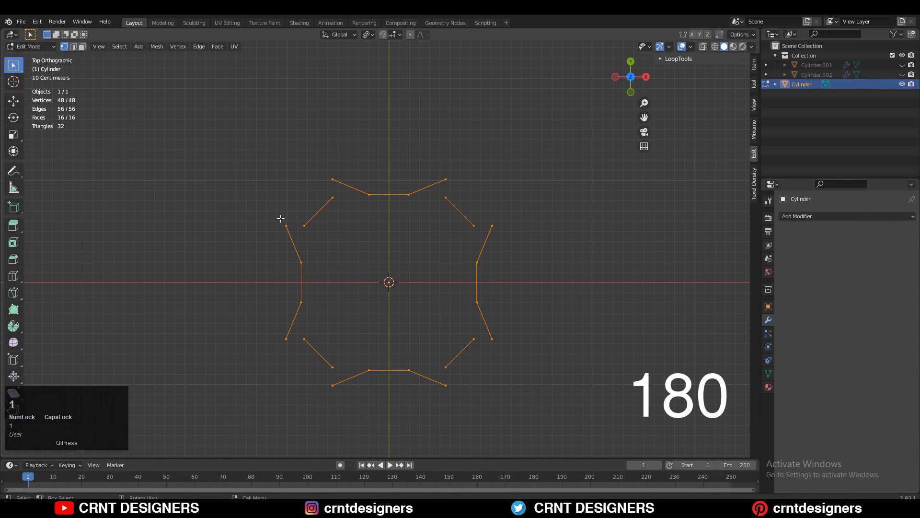
{"action": "left_click_drag", "start_coordinate": [262, 211], "coordinate": [299, 306]}
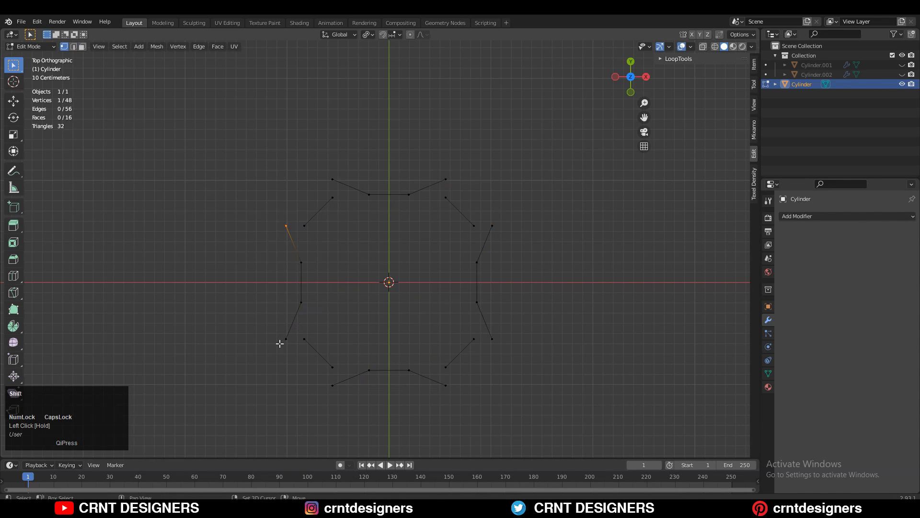
{"action": "left_click_drag", "start_coordinate": [344, 249], "coordinate": [269, 327], "text": "shift"}
{"action": "left_click", "coordinate": [14, 100]}
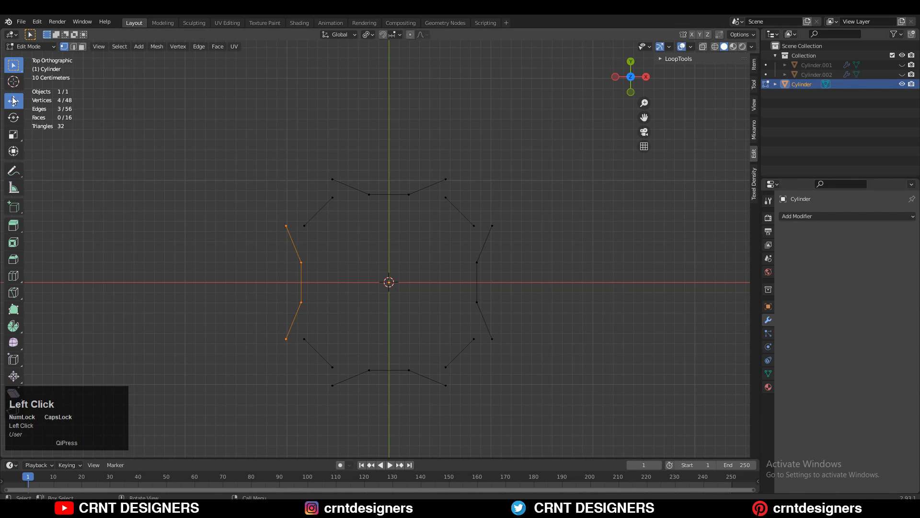
{"action": "middle_click_drag", "start_coordinate": [325, 292], "coordinate": [325, 269], "text": "ctrl"}
{"action": "mouse_move", "coordinate": [326, 269]}
{"action": "left_mouse_down", "text": "ctrl"}
{"action": "mouse_move", "coordinate": [322, 282]}
{"action": "mouse_move", "coordinate": [598, 132]}
{"action": "left_mouse_up", "text": "ctrl"}
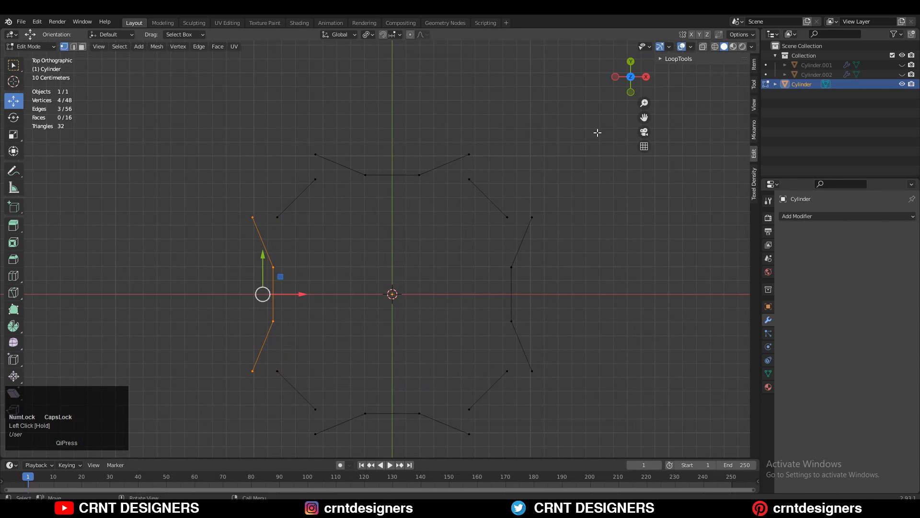
{"action": "left_click_drag", "start_coordinate": [232, 194], "coordinate": [266, 297]}
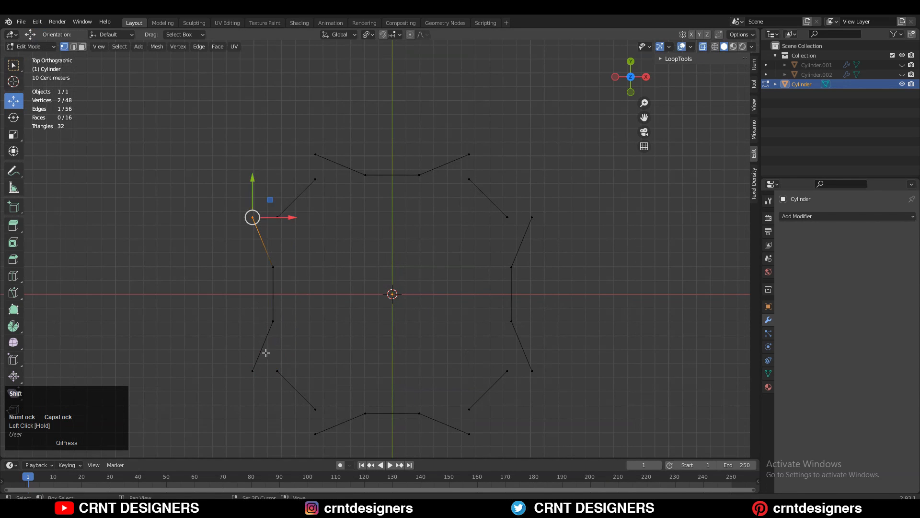
{"action": "left_click_drag", "start_coordinate": [353, 245], "coordinate": [231, 345], "text": "shift"}
{"action": "left_click_drag", "start_coordinate": [302, 295], "coordinate": [325, 285], "text": "ctrl"}
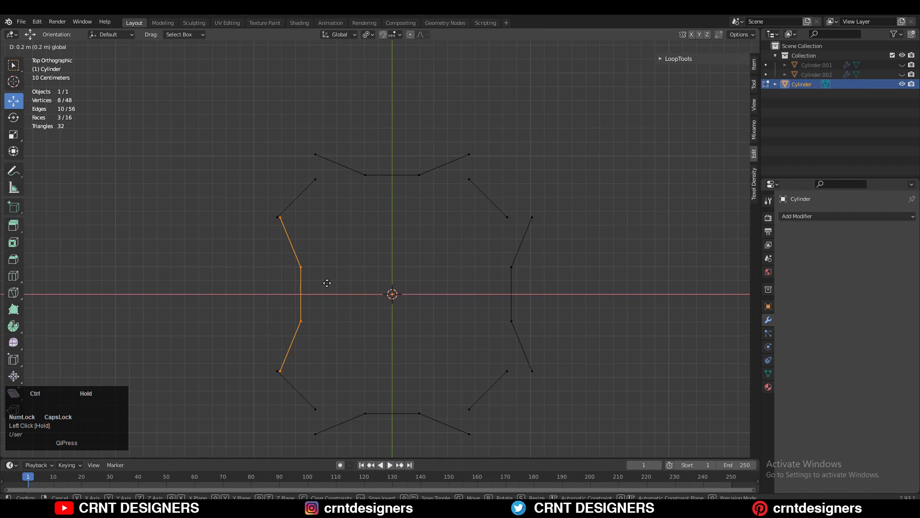
{"action": "left_click_drag", "start_coordinate": [327, 283], "coordinate": [327, 283], "text": "ctrl"}
Step: Move the wall piece on the positive Y side inward along Y until its ends meet the corner pieces
{"action": "left_click_drag", "start_coordinate": [295, 118], "coordinate": [366, 166]}
{"action": "left_click_drag", "start_coordinate": [430, 197], "coordinate": [366, 130], "text": "shift"}
{"action": "left_click_drag", "start_coordinate": [485, 124], "coordinate": [393, 184], "text": "shift"}
{"action": "left_click_drag", "start_coordinate": [560, 191], "coordinate": [460, 169], "text": "ctrl"}
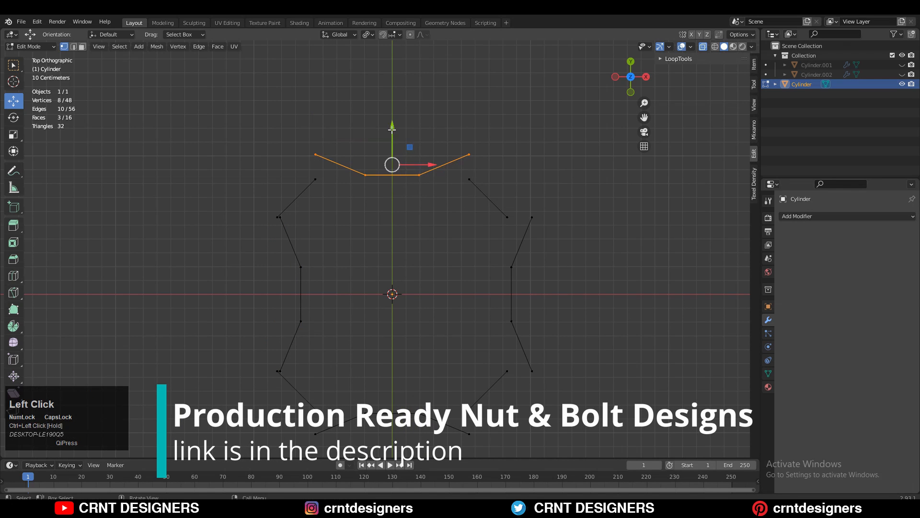
{"action": "left_click_drag", "start_coordinate": [390, 137], "coordinate": [387, 155], "text": "ctrl"}
Step: Move the wall piece on the negative Y side inward along Y until its ends meet the corner pieces
{"action": "middle_click_drag", "start_coordinate": [414, 249], "coordinate": [411, 187], "text": "shift"}
{"action": "left_click_drag", "start_coordinate": [499, 397], "coordinate": [447, 360]}
{"action": "left_click_drag", "start_coordinate": [436, 366], "coordinate": [349, 336], "text": "shift"}
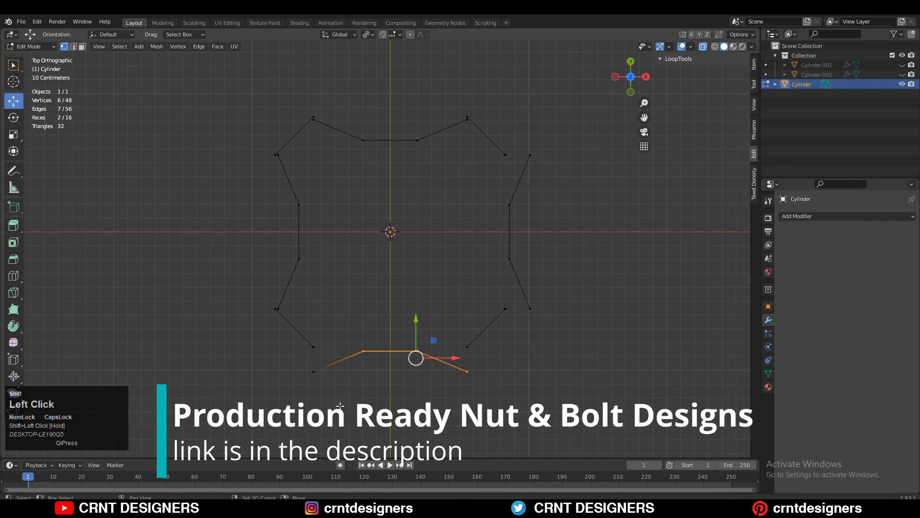
{"action": "left_click_drag", "start_coordinate": [335, 394], "coordinate": [298, 359], "text": "shift"}
{"action": "left_click_drag", "start_coordinate": [393, 326], "coordinate": [397, 299], "text": "ctrl"}
Step: Move the wall piece on the positive X side 0.2 m inward along X to close the outline
{"action": "left_click_drag", "start_coordinate": [602, 129], "coordinate": [506, 221]}
{"action": "left_click_drag", "start_coordinate": [604, 363], "coordinate": [506, 249], "text": "shift"}
{"action": "left_click_drag", "start_coordinate": [545, 233], "coordinate": [515, 234], "text": "ctrl"}
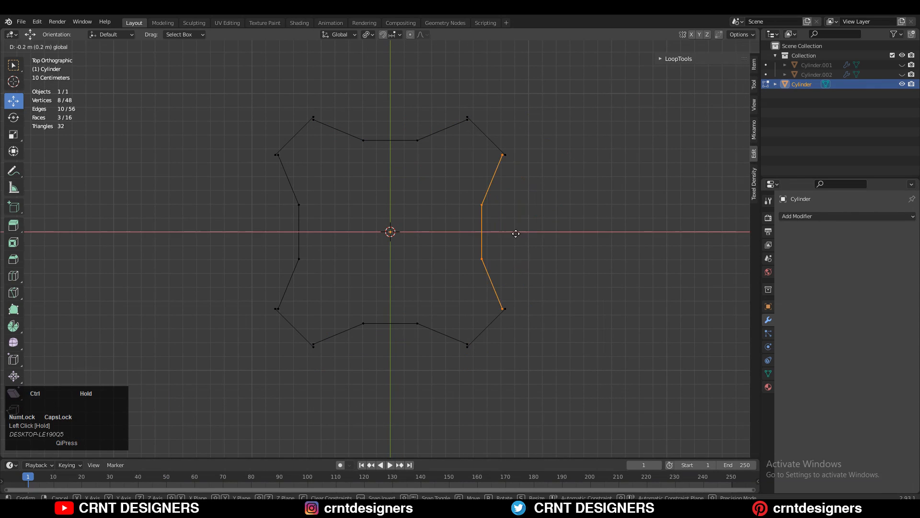
Step: Turn off X-ray and merge the first pair of nearly coincident corner vertices with At Last
{"action": "middle_click_drag", "start_coordinate": [403, 190], "coordinate": [410, 206], "text": "shift"}
{"action": "left_click", "coordinate": [412, 211]}
{"action": "middle_click_drag", "start_coordinate": [413, 211], "coordinate": [418, 249], "text": "shift"}
{"action": "left_click", "coordinate": [705, 45]}
{"action": "scroll", "coordinate": [427, 216], "scroll_direction": "up", "scroll_amount": 4}
{"action": "key", "text": "2"}
{"action": "key", "text": "1"}
{"action": "left_click", "coordinate": [427, 206]}
{"action": "left_click", "coordinate": [422, 213], "text": "shift"}
{"action": "key", "text": "m"}
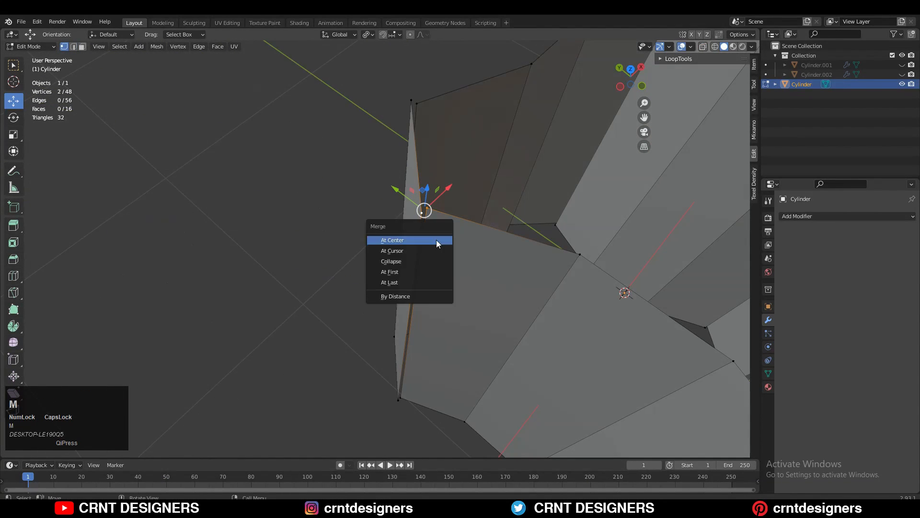
{"action": "left_click", "coordinate": [431, 282]}
Step: Merge the next two pairs of split corner vertices with At Last
{"action": "left_click", "coordinate": [401, 397]}
{"action": "left_click", "coordinate": [398, 400], "text": "shift"}
{"action": "left_click", "coordinate": [410, 375]}
{"action": "middle_click_drag", "start_coordinate": [431, 336], "coordinate": [407, 314], "text": "ctrl"}
{"action": "left_click", "coordinate": [470, 310]}
{"action": "key", "text": "m"}
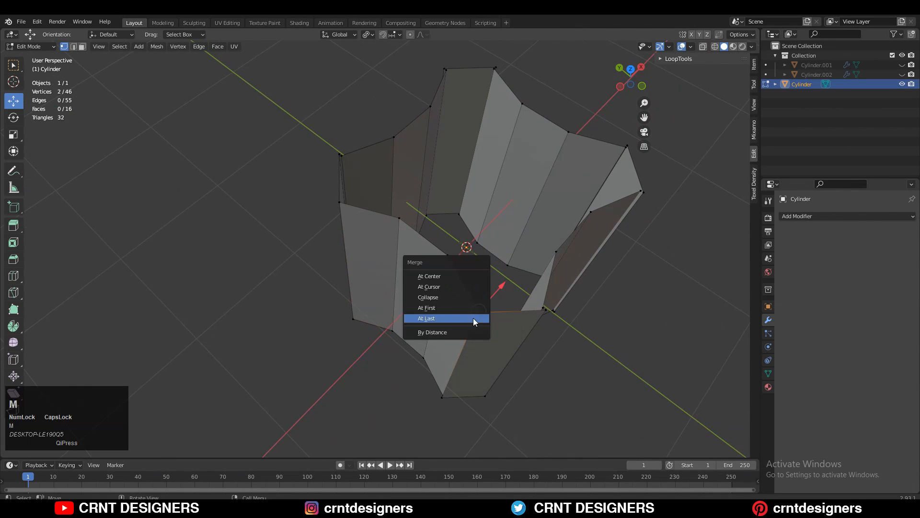
{"action": "left_click", "coordinate": [473, 318]}
Step: Merge another pair of split vertices on the lower rim with At Last
{"action": "middle_click_drag", "start_coordinate": [467, 413], "coordinate": [527, 362]}
{"action": "left_click", "coordinate": [483, 366], "text": "shift"}
{"action": "key", "text": "m"}
{"action": "left_click", "coordinate": [480, 367]}
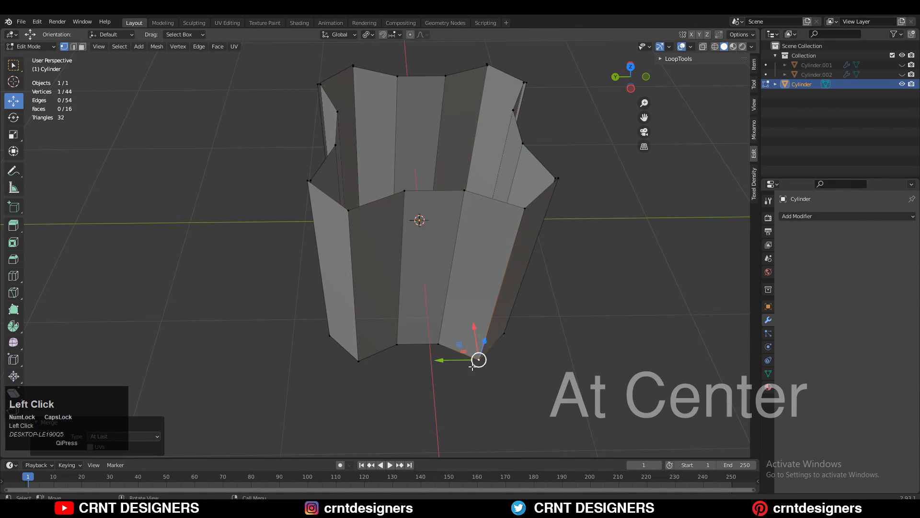
Step: Merge the remaining split corner vertices pair by pair with At Last, closing the gaps between wall pieces
{"action": "key", "text": "w"}
{"action": "middle_click_drag", "start_coordinate": [345, 307], "coordinate": [480, 288]}
{"action": "left_click", "coordinate": [397, 262]}
{"action": "left_click", "coordinate": [415, 261], "text": "shift"}
{"action": "key", "text": "m"}
{"action": "left_click", "coordinate": [417, 263]}
{"action": "key", "text": "m"}
{"action": "left_click", "coordinate": [402, 359]}
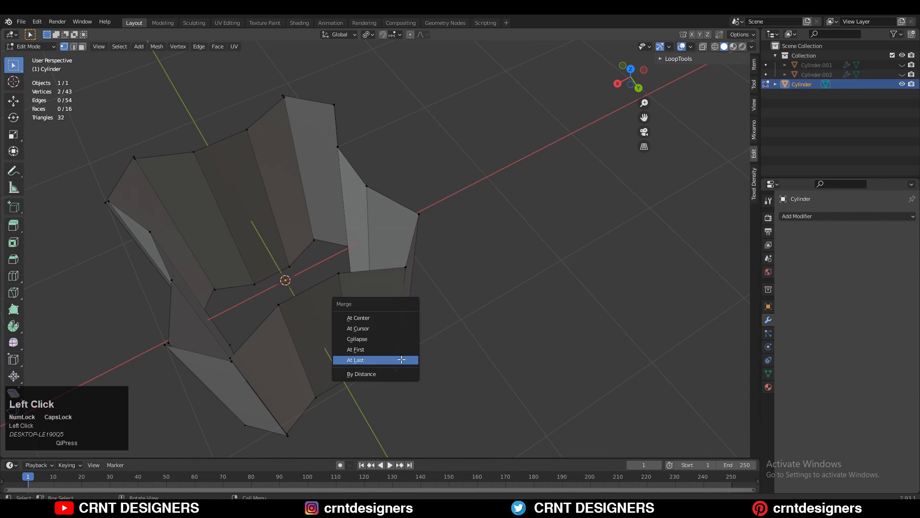
{"action": "key", "text": "ctrl+z"}
{"action": "middle_click_drag", "start_coordinate": [383, 353], "coordinate": [384, 316]}
{"action": "key", "text": "m"}
{"action": "left_click", "coordinate": [384, 427]}
Step: Select the whole mesh and turn on the Face Orientation overlay
{"action": "left_click", "coordinate": [631, 76]}
{"action": "left_click", "coordinate": [631, 76]}
{"action": "left_click", "coordinate": [511, 119]}
{"action": "key", "text": "a"}
{"action": "middle_click_drag", "start_coordinate": [439, 212], "coordinate": [460, 216], "text": "shift"}
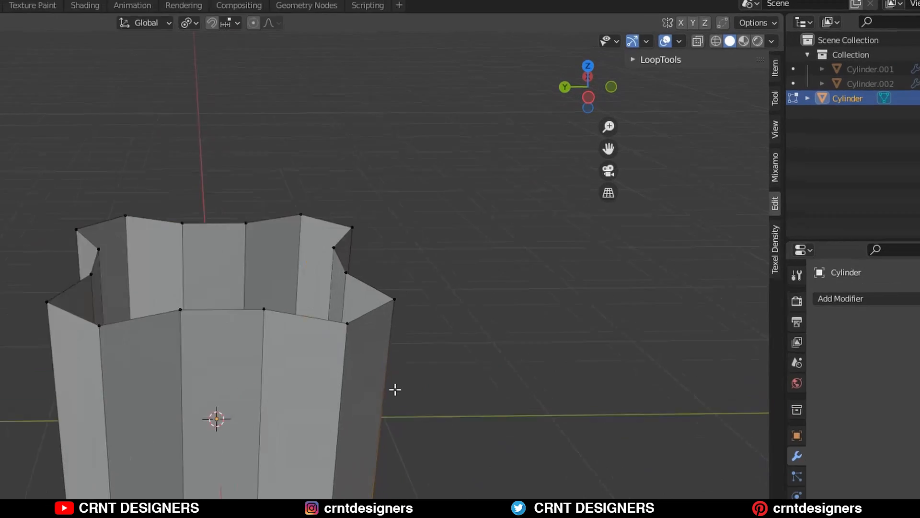
{"action": "key", "text": "a"}
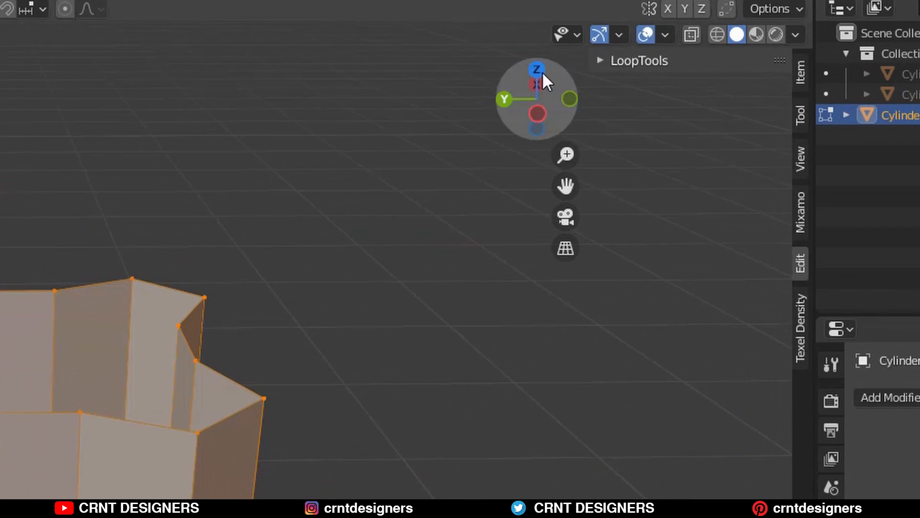
{"action": "left_click", "coordinate": [665, 34]}
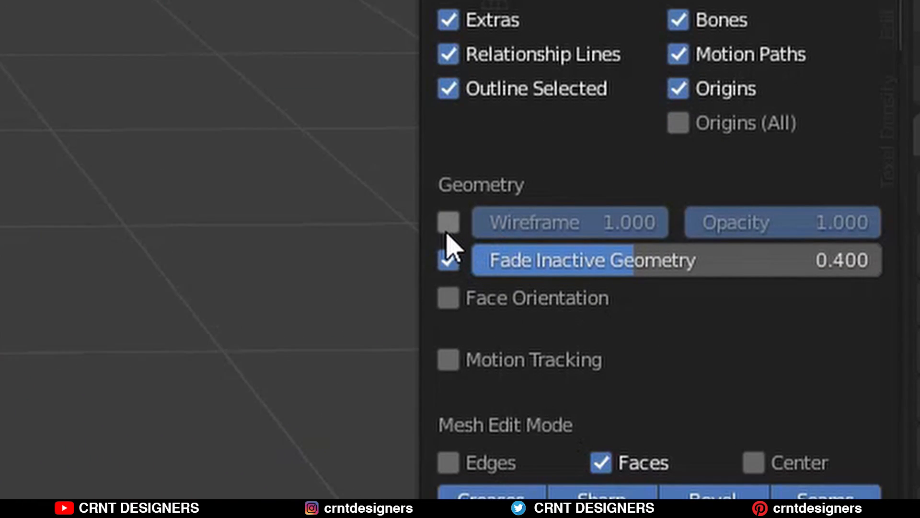
{"action": "left_click", "coordinate": [451, 298]}
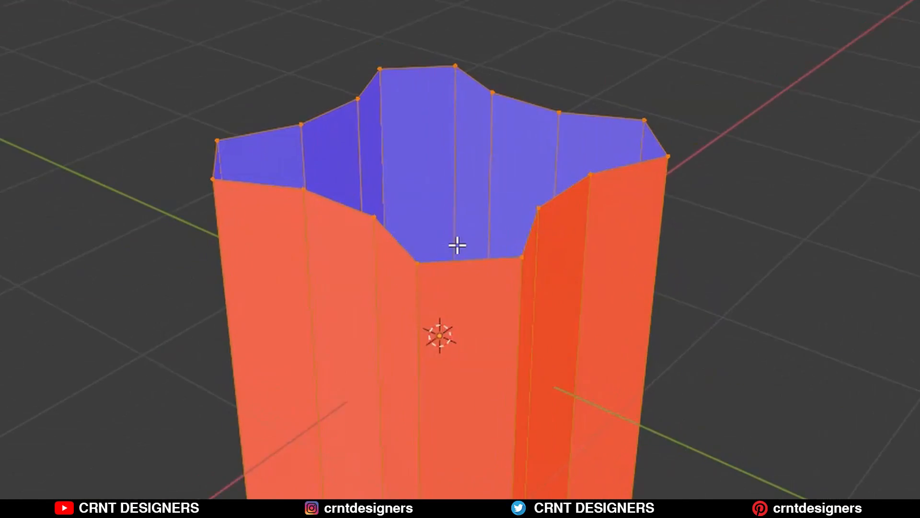
Step: Recalculate the selected mesh's normals outside and turn off the Face Orientation overlay
{"action": "key", "text": "alt+n"}
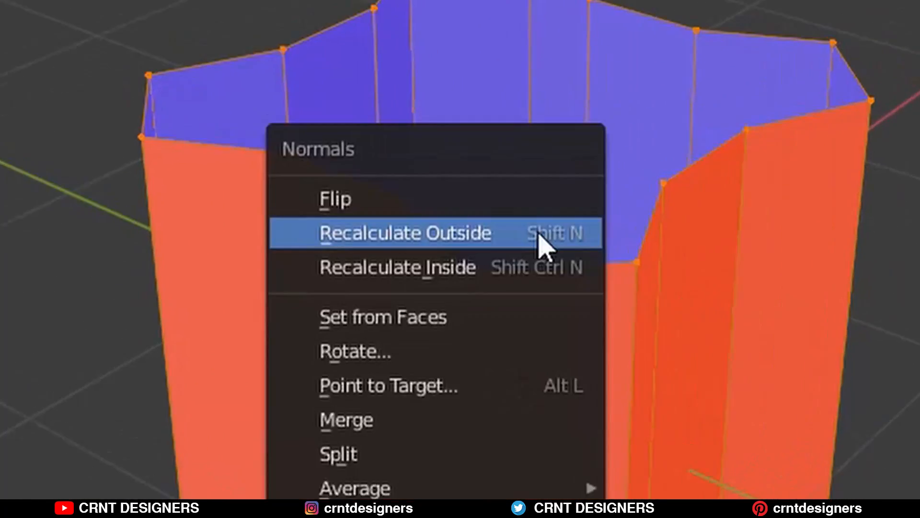
{"action": "left_click", "coordinate": [537, 235]}
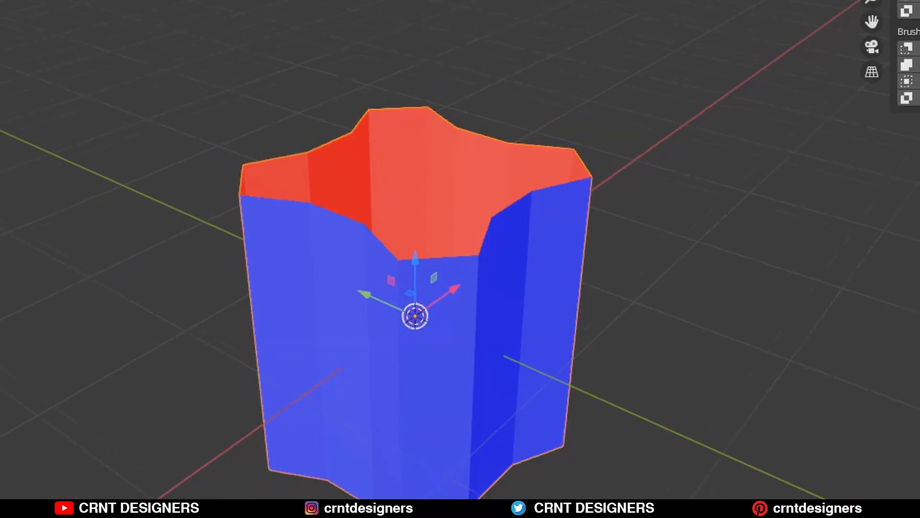
{"action": "left_click", "coordinate": [756, 17]}
{"action": "left_click", "coordinate": [756, 17]}
{"action": "left_click", "coordinate": [743, 17]}
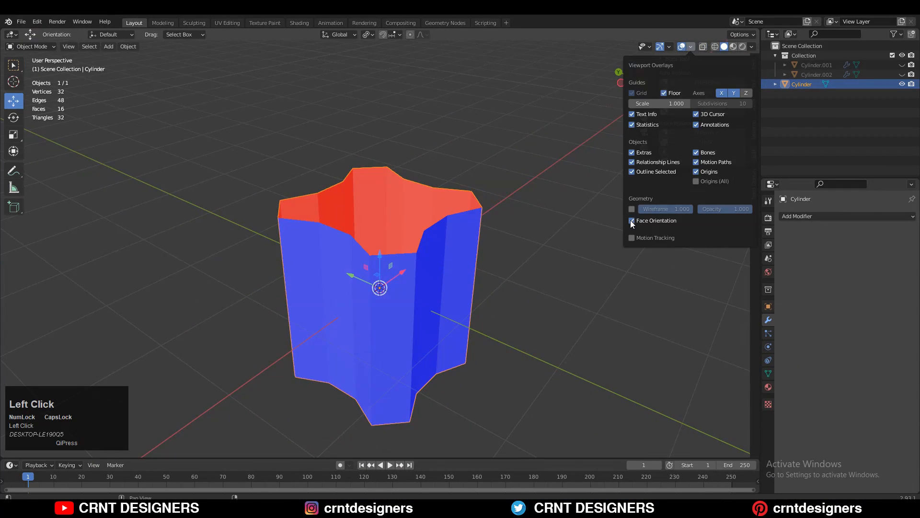
{"action": "left_click", "coordinate": [631, 220]}
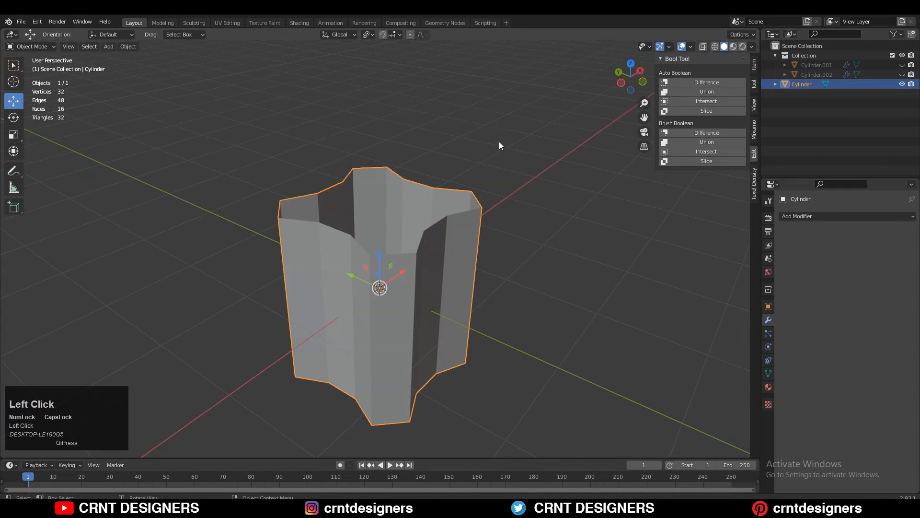
Step: Add a second 16-sided cylinder with a 1 m radius and 2 m depth from the front view
{"action": "left_click", "coordinate": [499, 142]}
{"action": "middle_click_drag", "start_coordinate": [499, 142], "coordinate": [449, 122]}
{"action": "left_click", "coordinate": [628, 76]}
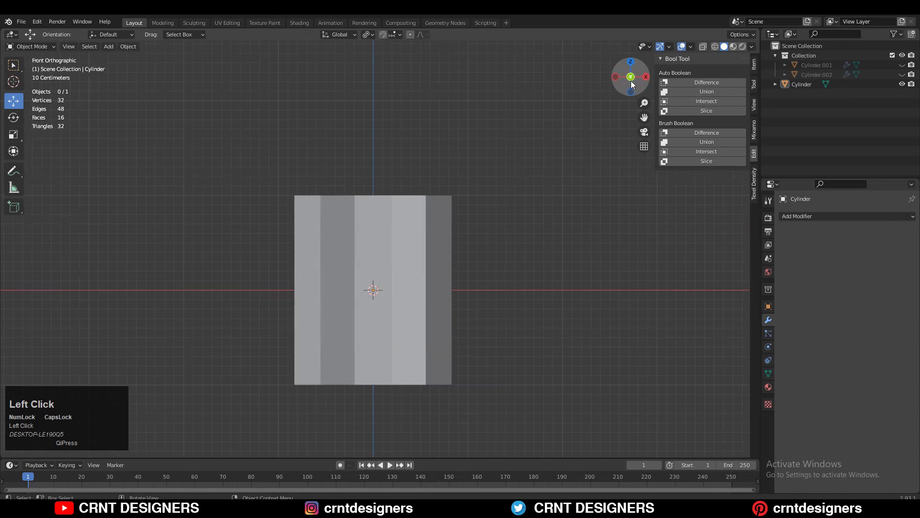
{"action": "key", "text": "shift+a"}
{"action": "mouse_move", "coordinate": [364, 278]}
{"action": "left_click", "coordinate": [407, 118]}
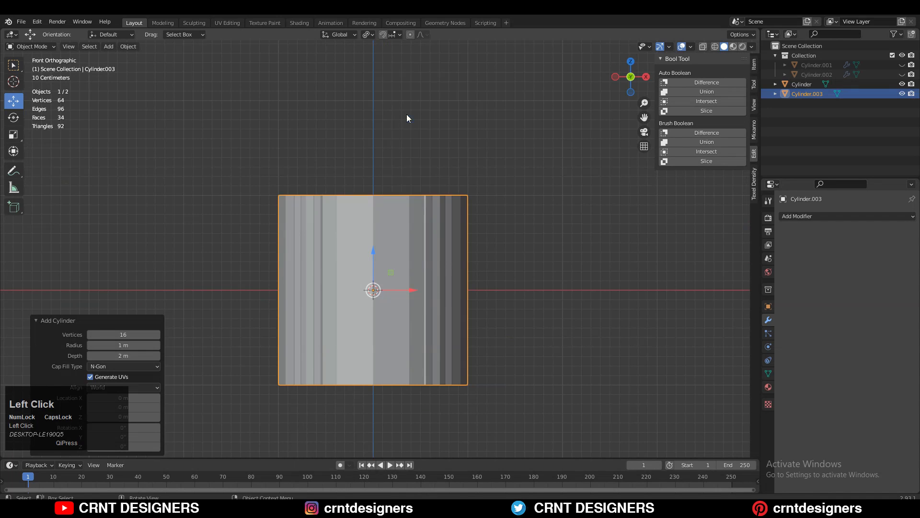
Step: Flatten the new cylinder along Z to about 0.2 of its height and raise it so its base sits on the ground line
{"action": "middle_click_drag", "start_coordinate": [407, 280], "coordinate": [410, 312], "text": "ctrl"}
{"action": "middle_click_drag", "start_coordinate": [478, 260], "coordinate": [467, 217], "text": "shift"}
{"action": "key", "text": "s"}
{"action": "key", "text": "z"}
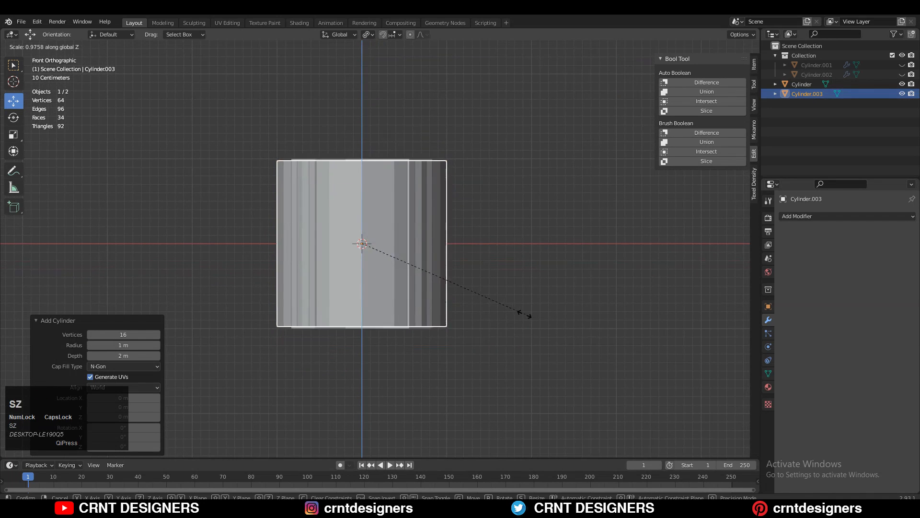
{"action": "left_click", "coordinate": [342, 271]}
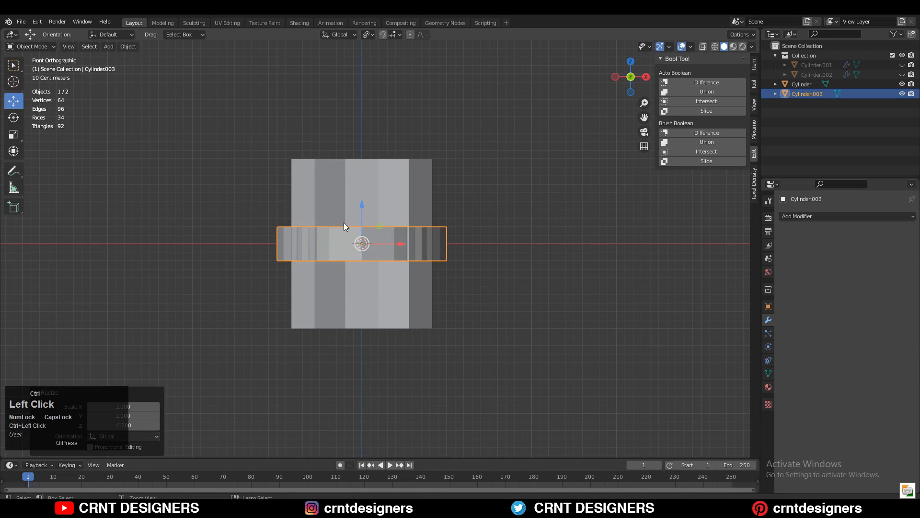
{"action": "key", "text": "g"}
{"action": "key", "text": "z"}
{"action": "left_click", "coordinate": [367, 186]}
Step: Move the fluted body up along Z until its lower rim rests on top of the flat disc
{"action": "left_click", "coordinate": [368, 185]}
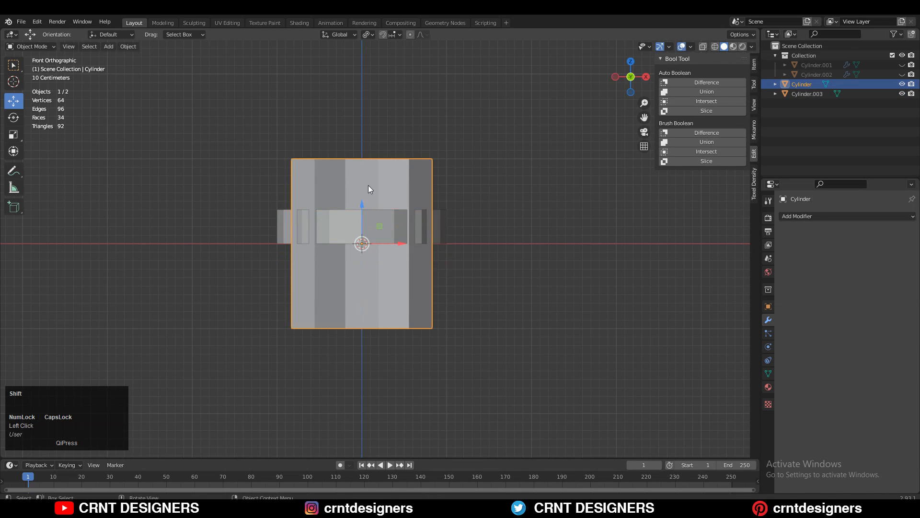
{"action": "middle_click_drag", "start_coordinate": [369, 185], "coordinate": [341, 291], "text": "shift"}
{"action": "left_click_drag", "start_coordinate": [341, 294], "coordinate": [341, 176]}
Step: Rotate the flat disc by 11.25° about Z in the top view
{"action": "left_click", "coordinate": [307, 307]}
{"action": "left_click", "coordinate": [631, 63]}
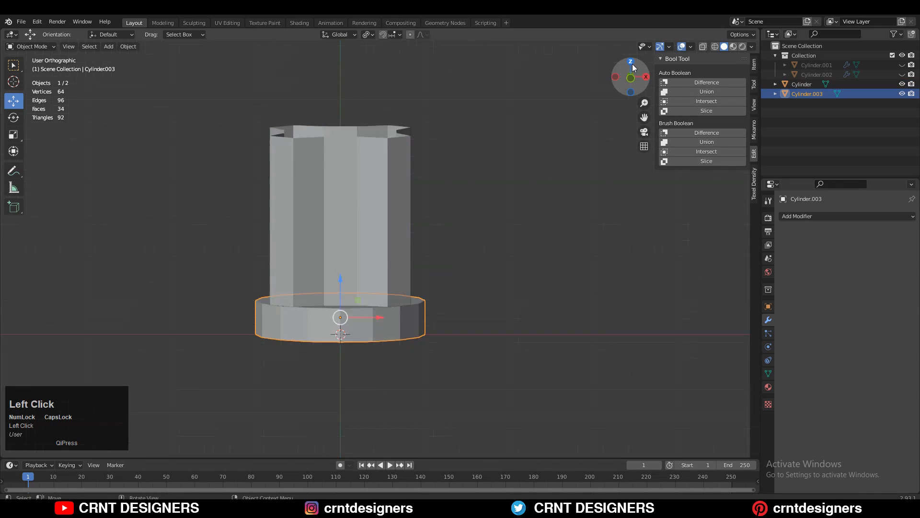
{"action": "middle_click_drag", "start_coordinate": [407, 229], "coordinate": [418, 198], "text": "ctrl"}
{"action": "key", "text": "r"}
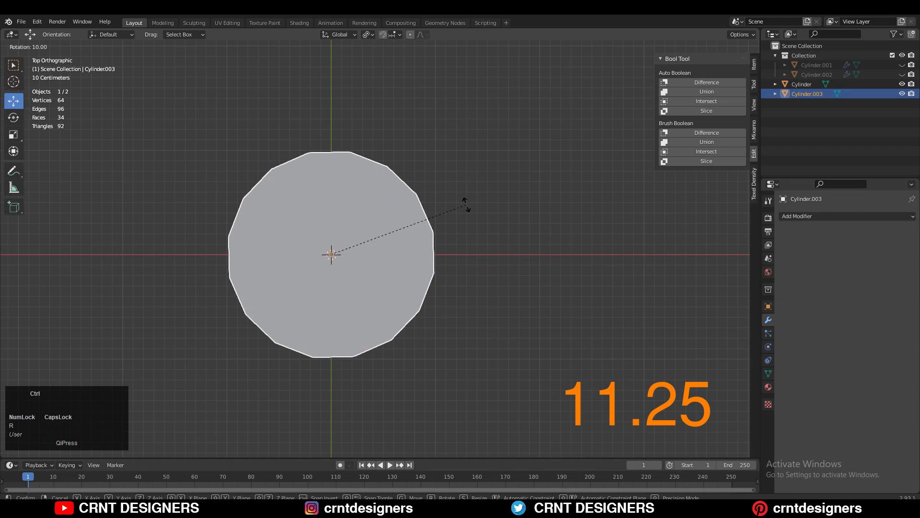
{"action": "left_click", "coordinate": [471, 207]}
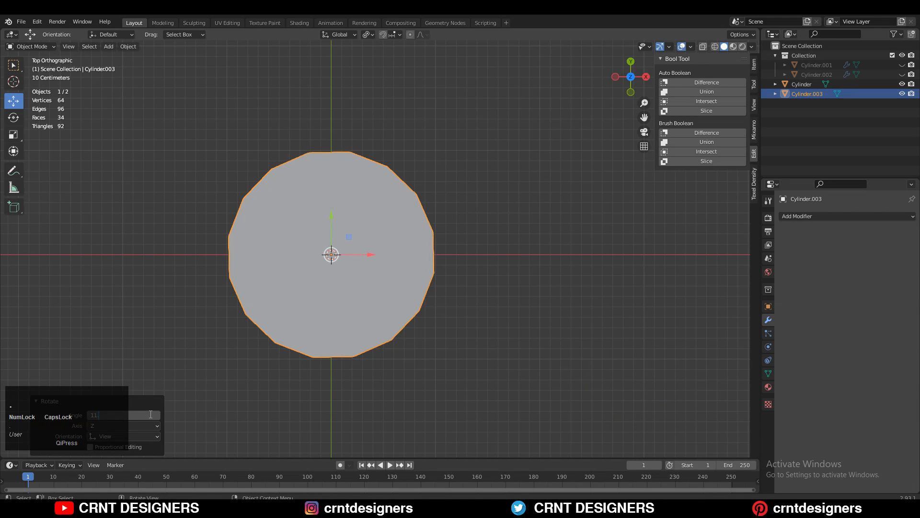
{"action": "left_click", "coordinate": [139, 400]}
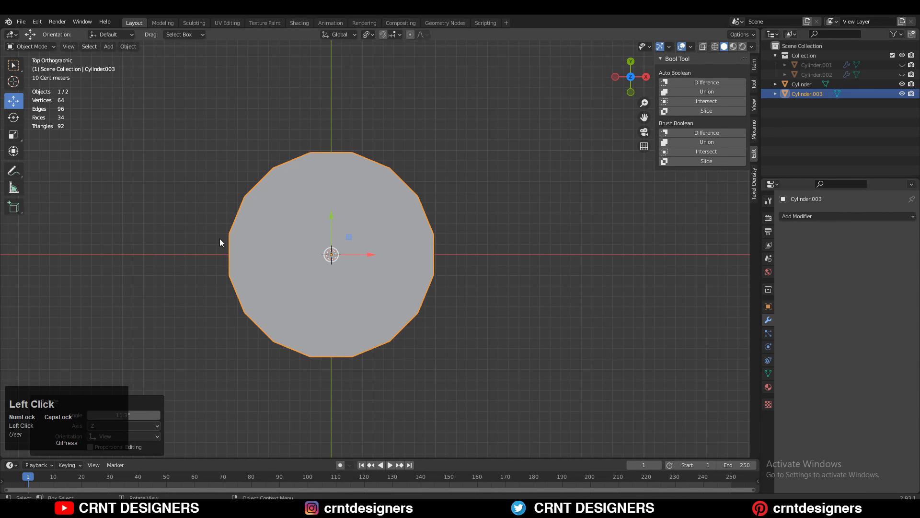
Step: Lower the fluted body's top rim vertices by 1 m along Z, selecting them through the mesh from the side
{"action": "middle_click_drag", "start_coordinate": [426, 183], "coordinate": [382, 194], "text": "shift"}
{"action": "key", "text": "Tab"}
{"action": "key", "text": "Tab"}
{"action": "left_click", "coordinate": [381, 194]}
{"action": "key", "text": "Tab"}
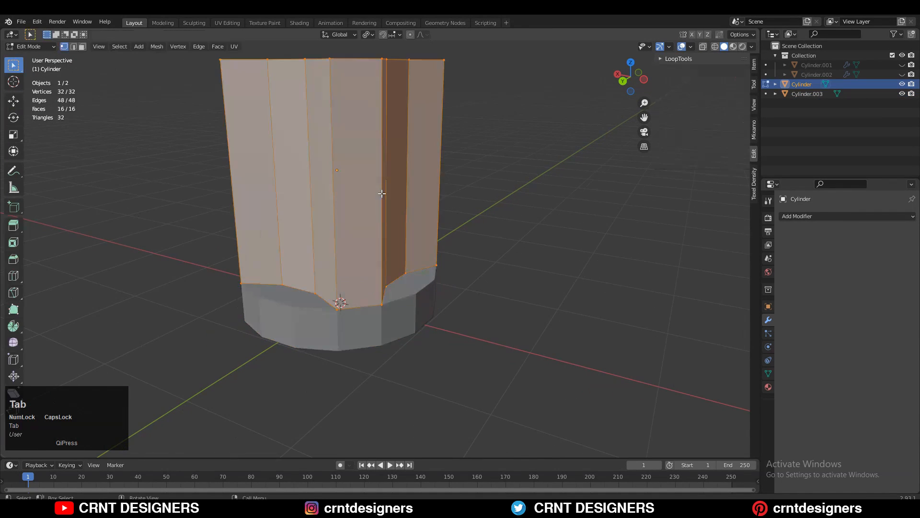
{"action": "left_click", "coordinate": [643, 81]}
{"action": "key", "text": "alt+z"}
{"action": "key", "text": "b"}
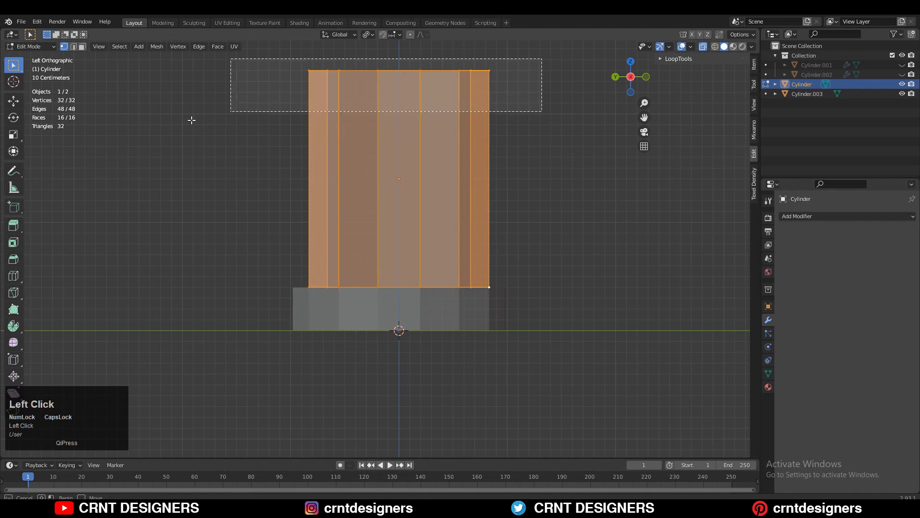
{"action": "left_click_drag", "start_coordinate": [231, 59], "coordinate": [542, 111]}
{"action": "key", "text": "g"}
{"action": "key", "text": "z"}
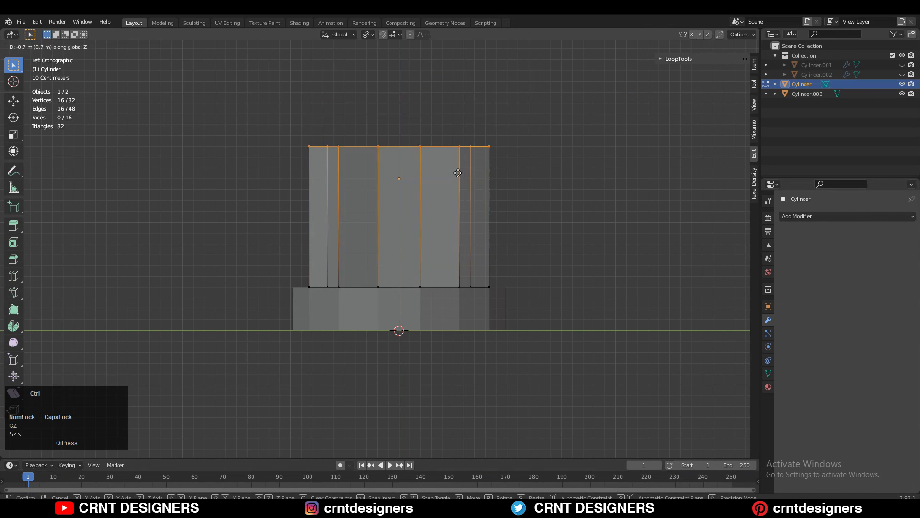
{"action": "left_click", "coordinate": [459, 178]}
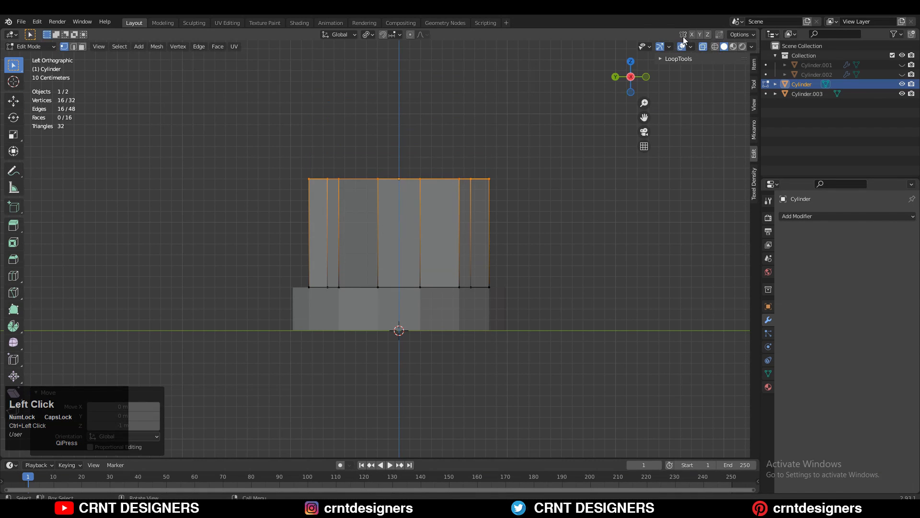
Step: Select the fluted body and the disc together and shade both smooth
{"action": "middle_click_drag", "start_coordinate": [479, 216], "coordinate": [431, 168]}
{"action": "key", "text": "2"}
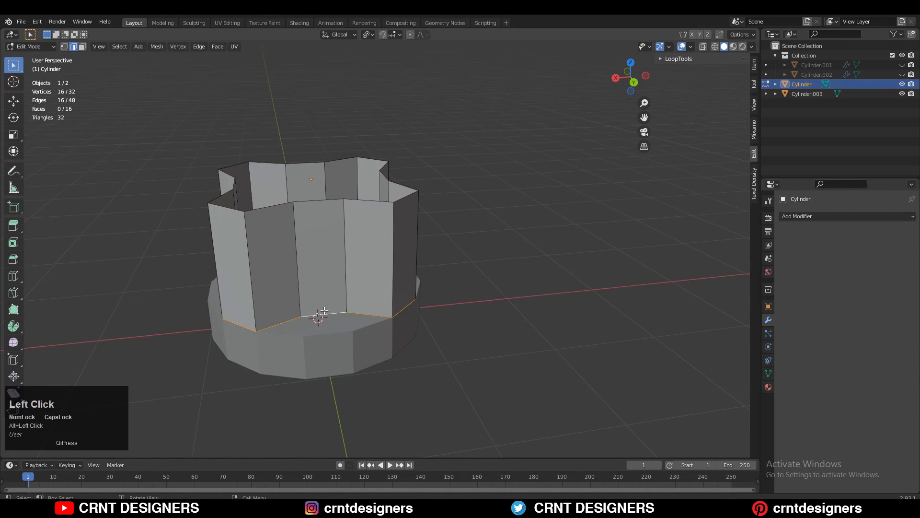
{"action": "key", "text": "Tab"}
{"action": "middle_click_drag", "start_coordinate": [409, 283], "coordinate": [455, 245], "text": "shift"}
{"action": "left_click_drag", "start_coordinate": [488, 204], "coordinate": [212, 371]}
{"action": "right_click", "coordinate": [365, 274]}
{"action": "left_click", "coordinate": [364, 273]}
{"action": "key", "text": "Tab"}
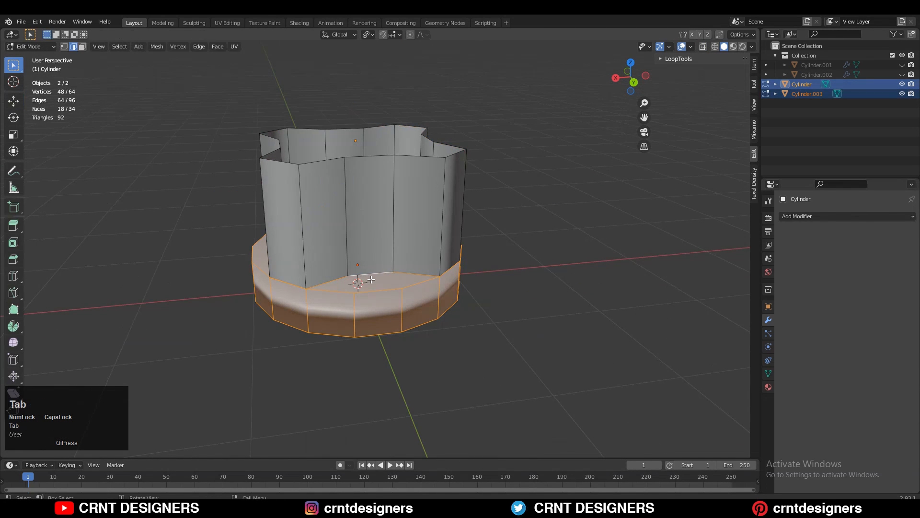
{"action": "key", "text": "Tab"}
Step: Set both selected objects to flat shading and join them into one object
{"action": "right_click", "coordinate": [374, 254]}
{"action": "left_click", "coordinate": [369, 264]}
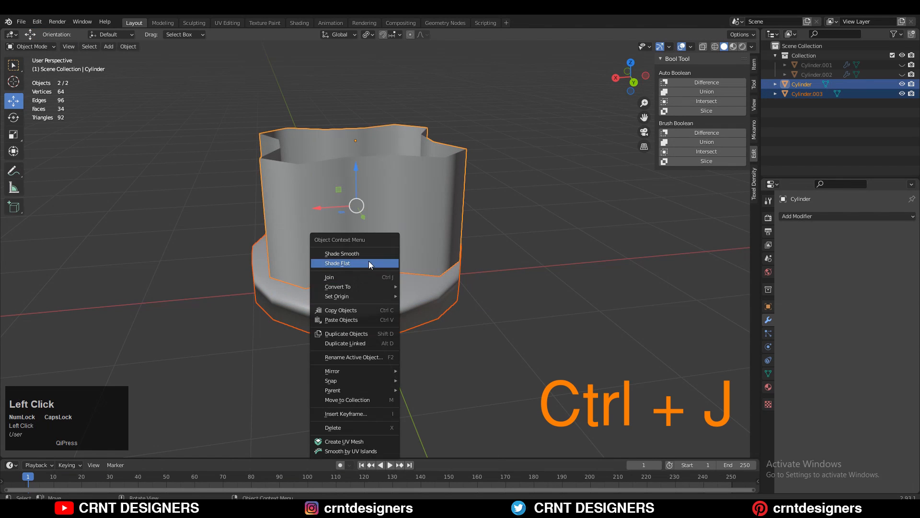
{"action": "left_click", "coordinate": [370, 262]}
{"action": "right_click", "coordinate": [372, 261]}
{"action": "left_click", "coordinate": [363, 277]}
Step: Delete the disc's top and bottom cap faces from the joined mesh
{"action": "key", "text": "Tab"}
{"action": "left_click", "coordinate": [377, 281]}
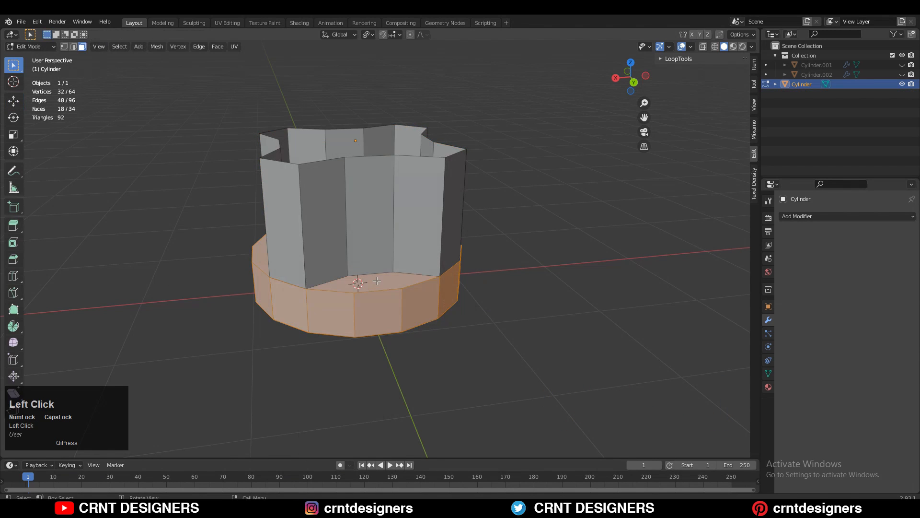
{"action": "middle_click_drag", "start_coordinate": [378, 281], "coordinate": [384, 386]}
{"action": "left_click", "coordinate": [338, 269]}
{"action": "key", "text": "x"}
{"action": "left_click", "coordinate": [338, 269]}
Step: Merge the overlapping vertices between the fluted body and the disc rim pair by pair At Center, with X-ray on
{"action": "scroll", "coordinate": [379, 364], "scroll_direction": "up", "scroll_amount": 3}
{"action": "key", "text": "1"}
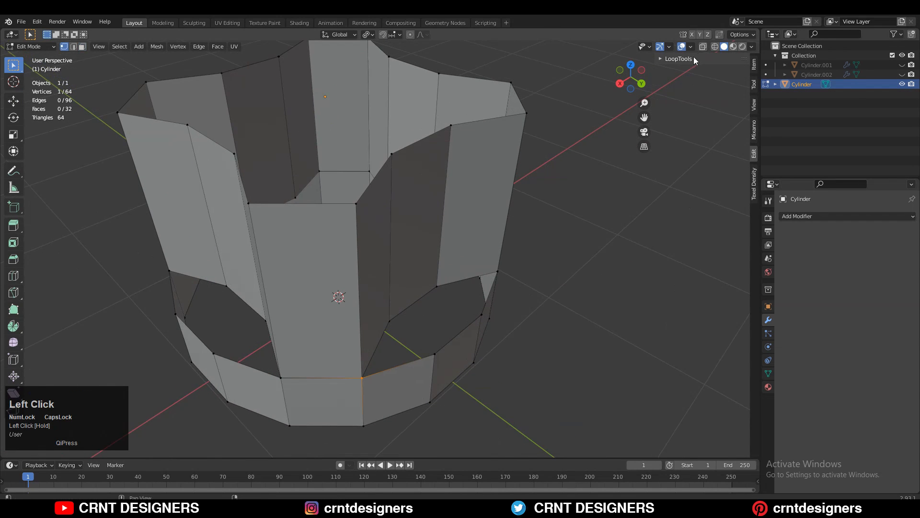
{"action": "left_click", "coordinate": [704, 46]}
{"action": "key", "text": "m"}
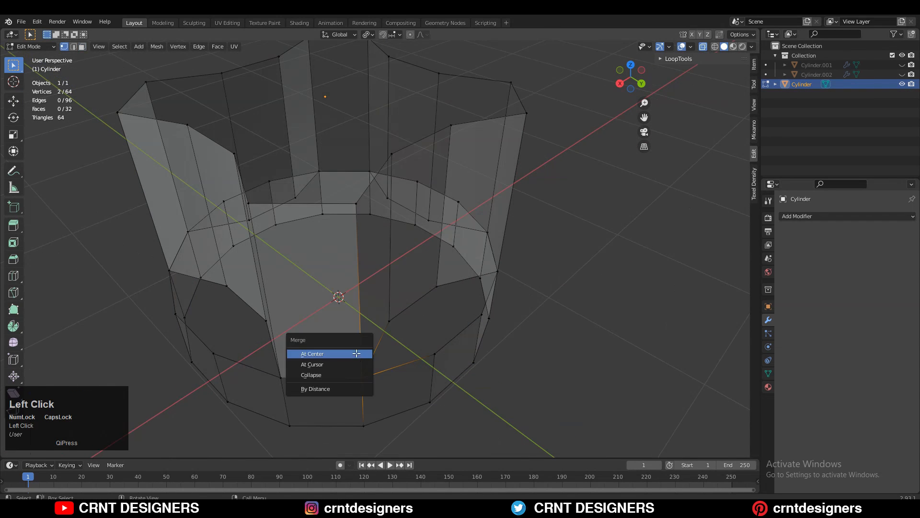
{"action": "left_click", "coordinate": [357, 353]}
{"action": "left_click_drag", "start_coordinate": [312, 393], "coordinate": [272, 366]}
{"action": "key", "text": "m"}
{"action": "left_click", "coordinate": [271, 361]}
{"action": "middle_click_drag", "start_coordinate": [312, 340], "coordinate": [336, 331]}
{"action": "left_click", "coordinate": [339, 333]}
{"action": "key", "text": "m"}
{"action": "left_click", "coordinate": [315, 306]}
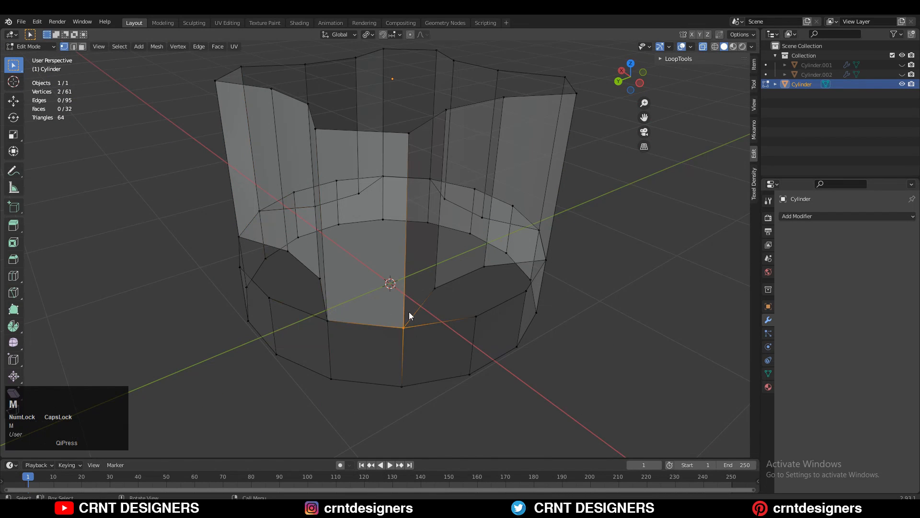
Step: Fill the four open gaps between the fluted wall and the disc rim with faces
{"action": "middle_click_drag", "start_coordinate": [409, 312], "coordinate": [540, 335]}
{"action": "key", "text": "2"}
{"action": "key", "text": "f"}
{"action": "key", "text": "f"}
{"action": "left_click", "coordinate": [430, 312], "text": "alt"}
{"action": "key", "text": "f"}
{"action": "left_click", "coordinate": [362, 310], "text": "alt"}
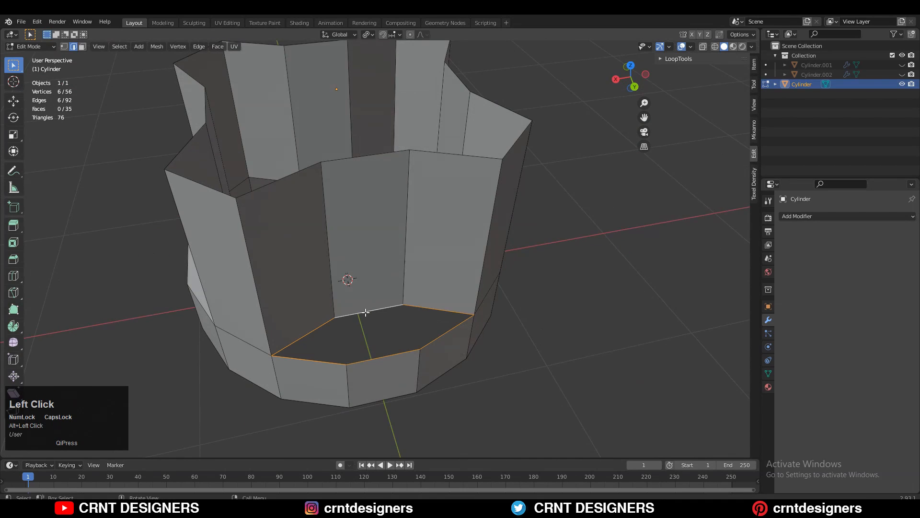
{"action": "key", "text": "f"}
Step: Select the middle inner edge of each of the four ledges and raise them slightly along Z
{"action": "middle_click_drag", "start_coordinate": [366, 312], "coordinate": [469, 341]}
{"action": "key", "text": "KP_2"}
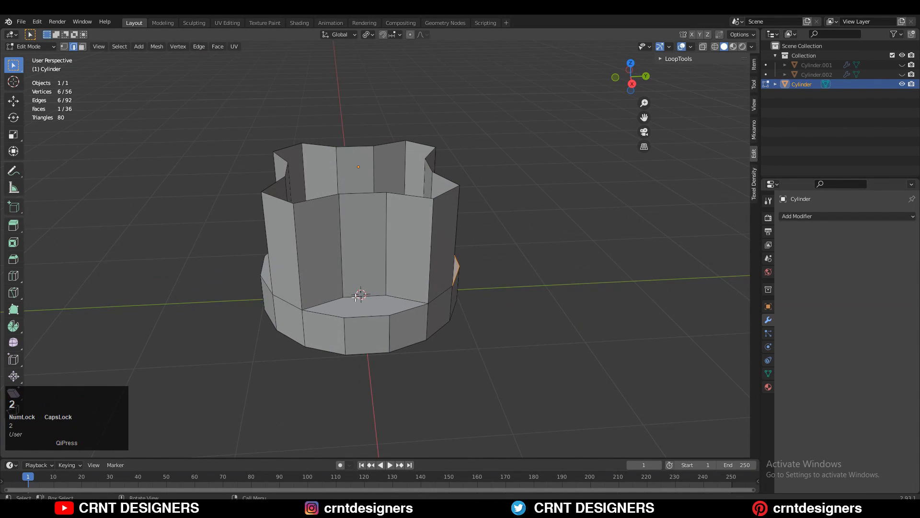
{"action": "middle_click_drag", "start_coordinate": [356, 298], "coordinate": [483, 292]}
{"action": "left_click", "coordinate": [398, 305], "text": "shift"}
{"action": "middle_click_drag", "start_coordinate": [393, 271], "coordinate": [493, 273]}
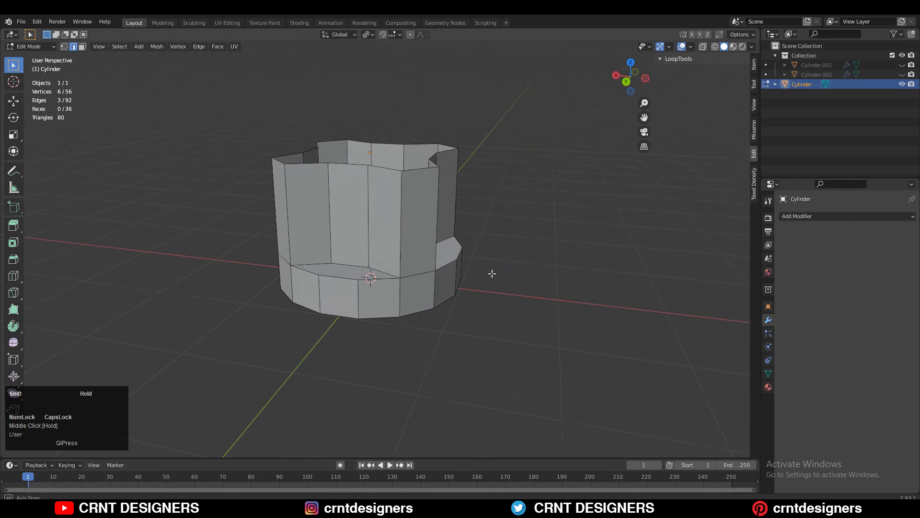
{"action": "left_click", "coordinate": [344, 257], "text": "shift"}
{"action": "middle_click_drag", "start_coordinate": [344, 257], "coordinate": [624, 83]}
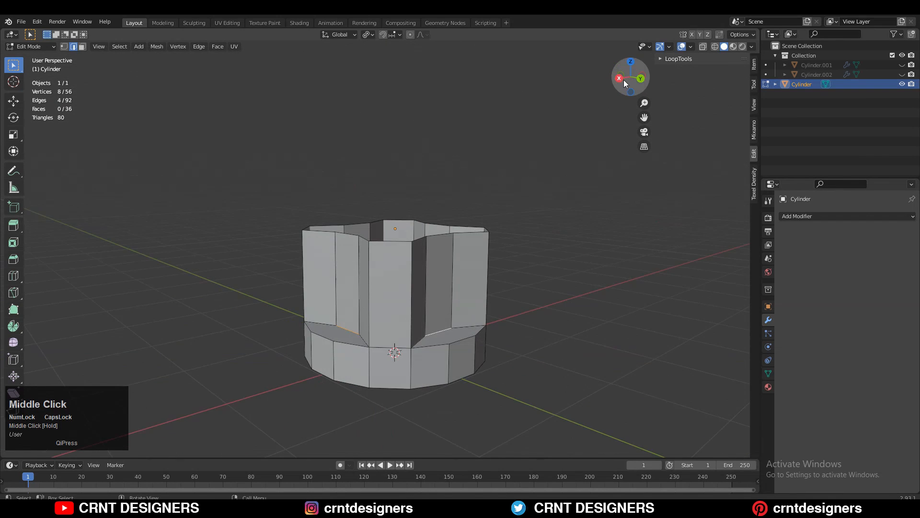
{"action": "left_click", "coordinate": [624, 83]}
{"action": "key", "text": "g"}
{"action": "key", "text": "z"}
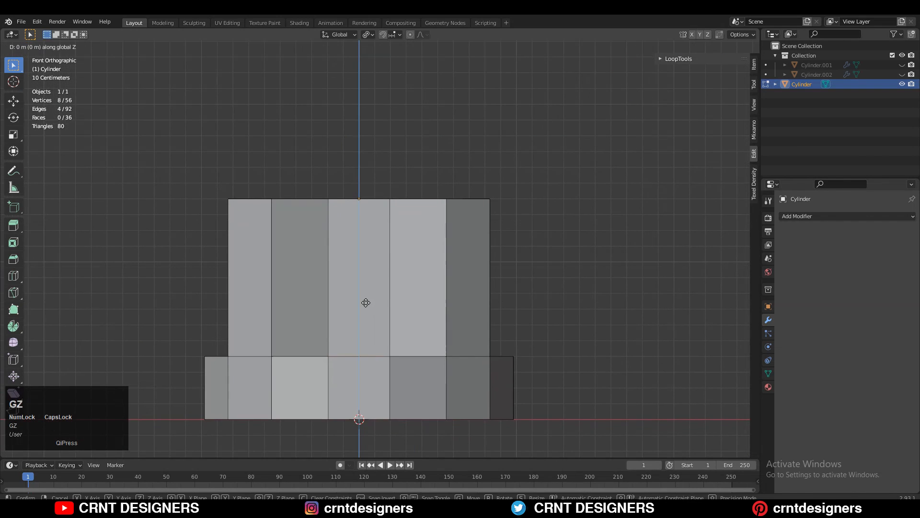
{"action": "left_click", "coordinate": [368, 291]}
Step: Try Symmetrize on the whole mesh from the top view and undo it
{"action": "middle_click_drag", "start_coordinate": [368, 292], "coordinate": [343, 409]}
{"action": "key", "text": "KP_7"}
{"action": "key", "text": "Tab"}
{"action": "key", "text": "Tab"}
{"action": "key", "text": "a"}
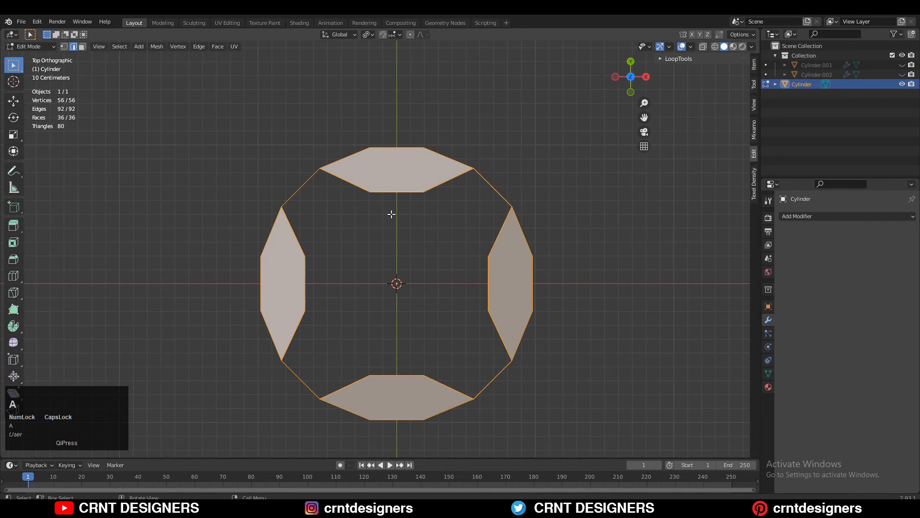
{"action": "left_click", "coordinate": [159, 53]}
{"action": "key", "text": "a"}
{"action": "left_click", "coordinate": [157, 46]}
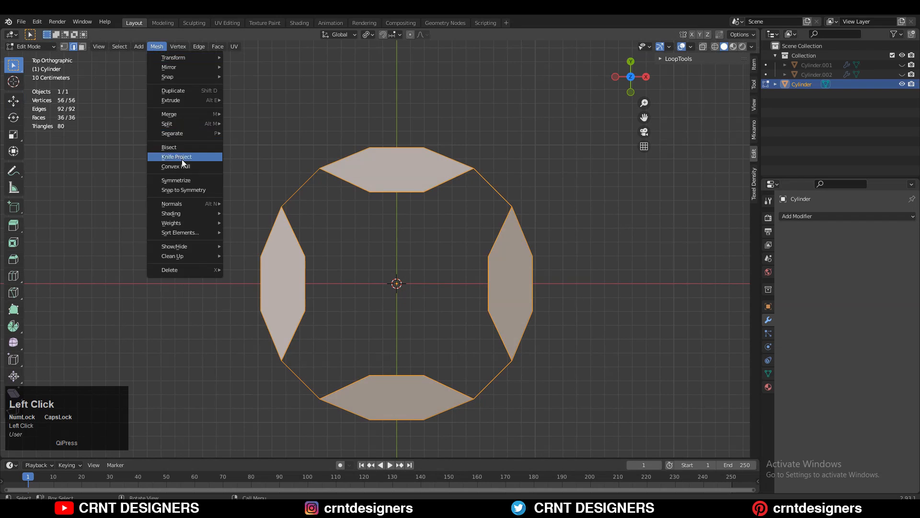
{"action": "left_click", "coordinate": [182, 179]}
{"action": "key", "text": "ctrl+z"}
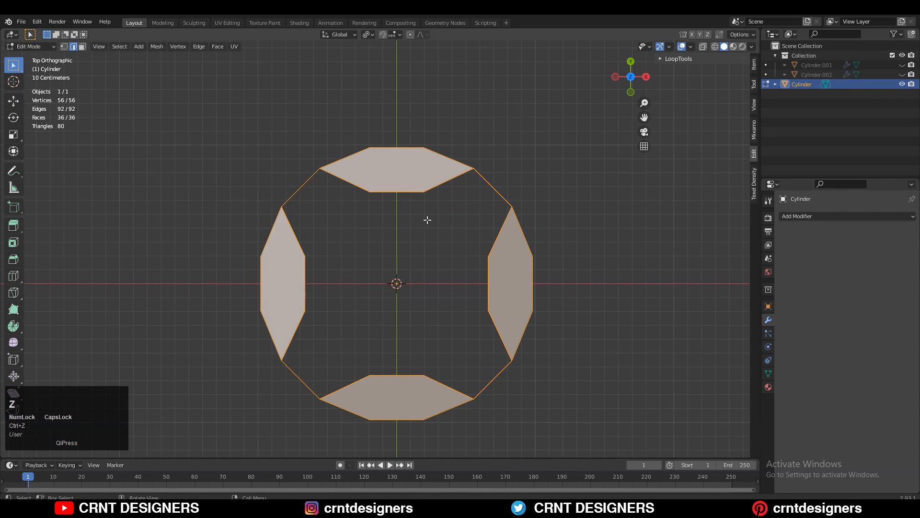
Step: Apply the cylinder object's rotation in Object Mode and return to editing its mesh
{"action": "key", "text": "Tab"}
{"action": "right_click", "coordinate": [429, 222]}
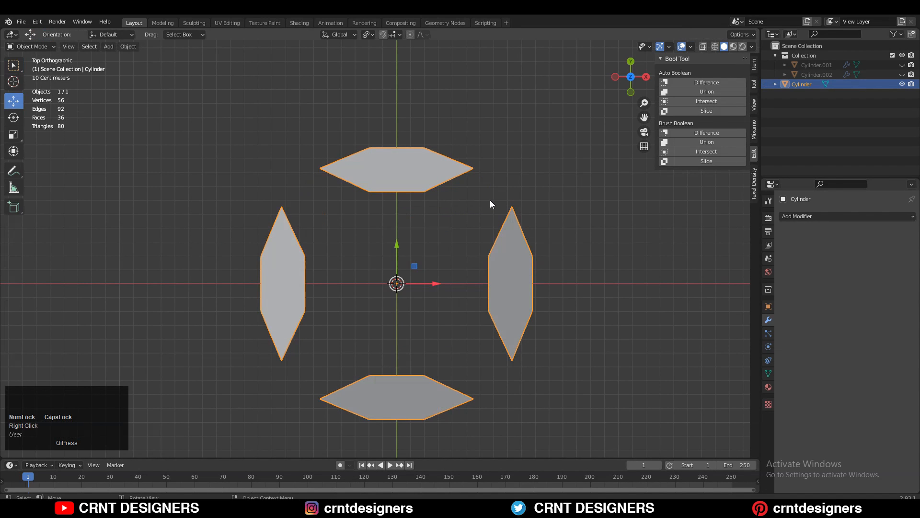
{"action": "middle_click_drag", "start_coordinate": [452, 231], "coordinate": [430, 264]}
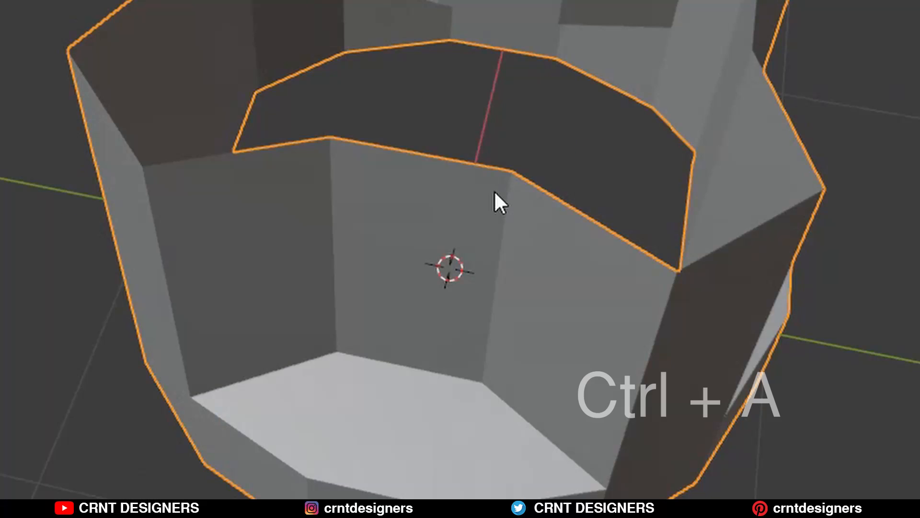
{"action": "key", "text": "ctrl+a"}
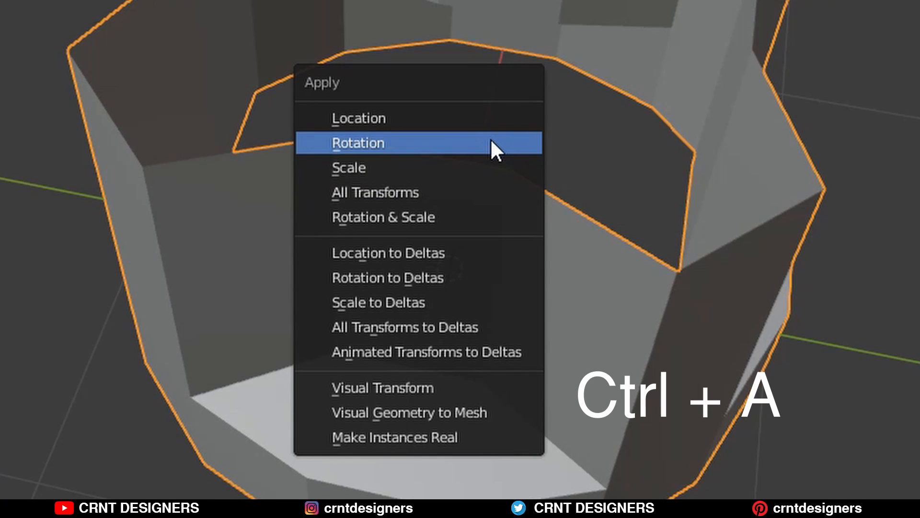
{"action": "left_click", "coordinate": [490, 140]}
{"action": "key", "text": "Tab"}
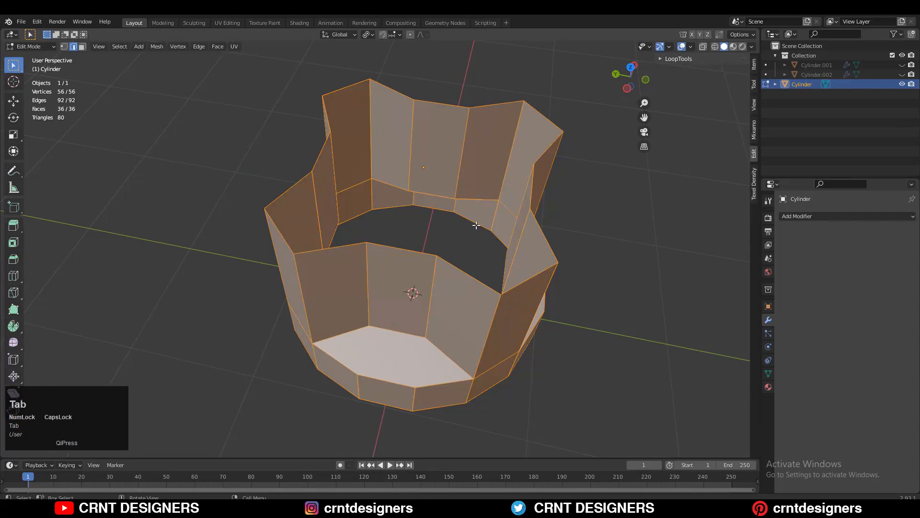
Step: Symmetrize the whole mesh from the top view
{"action": "left_click", "coordinate": [630, 67]}
{"action": "left_click", "coordinate": [157, 47]}
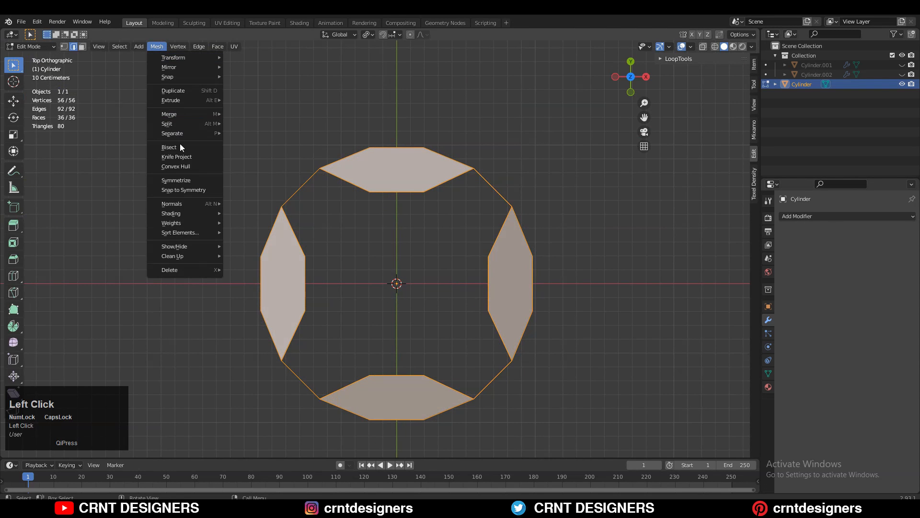
{"action": "left_click", "coordinate": [187, 181]}
{"action": "left_click", "coordinate": [435, 291]}
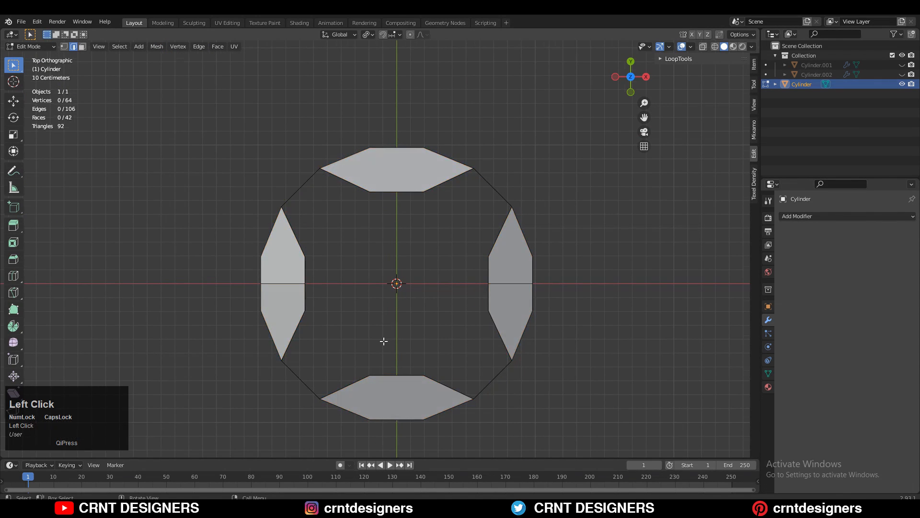
Step: Try Set Flow on the extra edge line running down the middle of a flute and its ledge, and undo it
{"action": "middle_click_drag", "start_coordinate": [435, 292], "coordinate": [518, 249]}
{"action": "left_click", "coordinate": [528, 319]}
{"action": "middle_click_drag", "start_coordinate": [528, 319], "coordinate": [378, 339]}
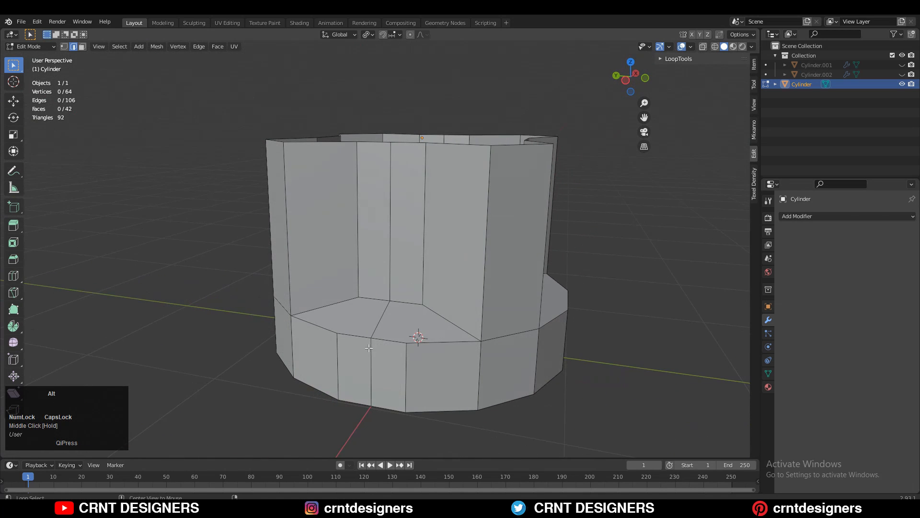
{"action": "right_click", "coordinate": [368, 351]}
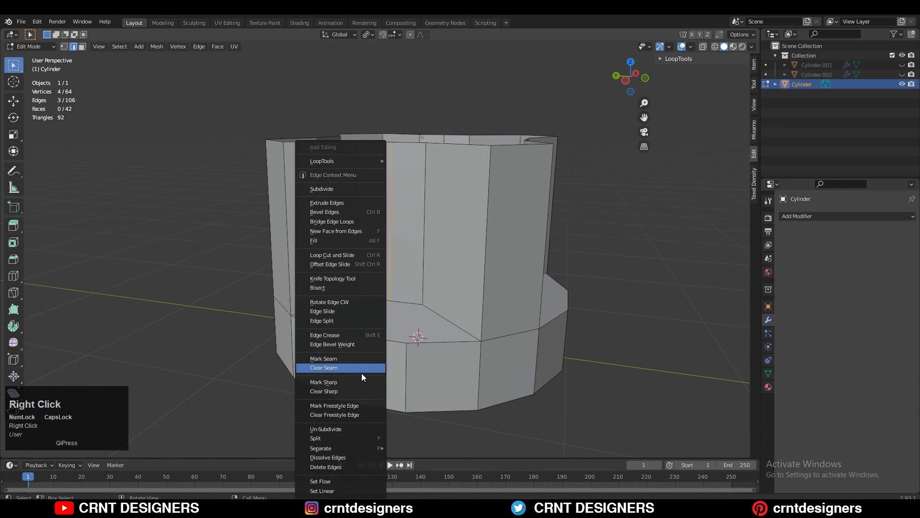
{"action": "left_click", "coordinate": [325, 482]}
{"action": "middle_click_drag", "start_coordinate": [363, 361], "coordinate": [363, 360]}
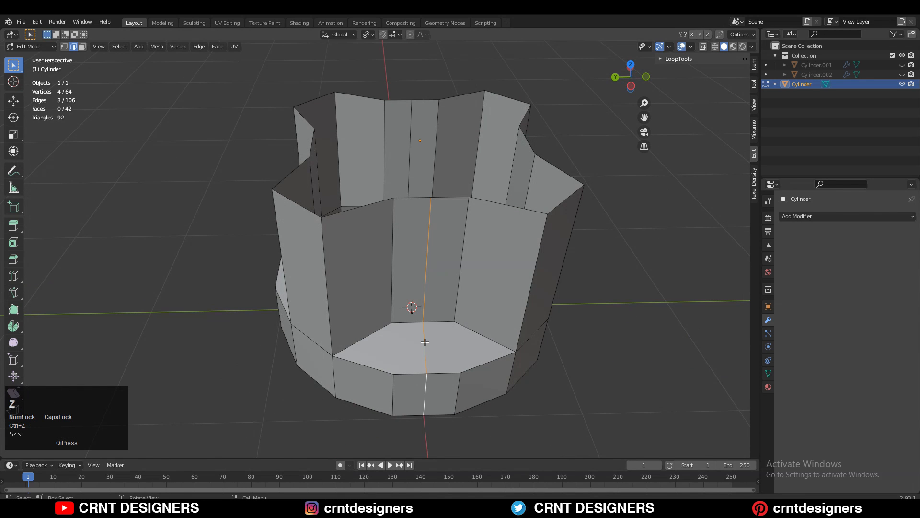
Step: Dissolve the extra middle edge lines on the two opposite flutes, including their ledges and the disc rim
{"action": "key", "text": "ctrl+x"}
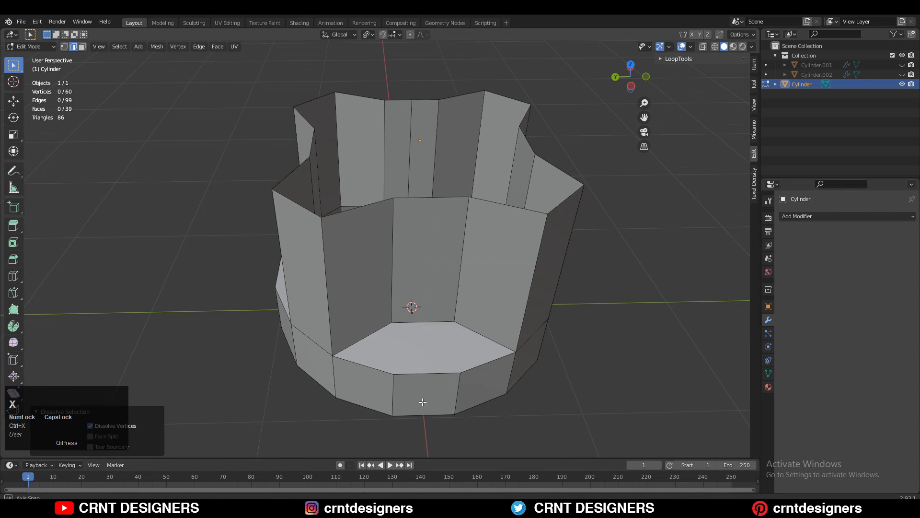
{"action": "middle_click_drag", "start_coordinate": [422, 402], "coordinate": [336, 337]}
{"action": "left_click", "coordinate": [337, 338], "text": "alt"}
{"action": "key", "text": "ctrl+x"}
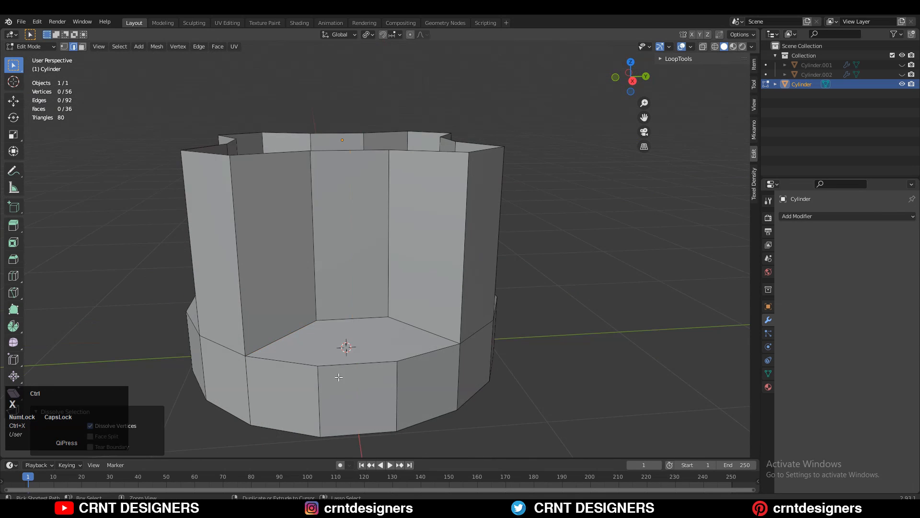
Step: Select the open top edge loop of the fluted body and extrude it in place
{"action": "middle_click_drag", "start_coordinate": [339, 376], "coordinate": [312, 359]}
{"action": "middle_click_drag", "start_coordinate": [312, 360], "coordinate": [336, 311], "text": "shift"}
{"action": "left_click", "coordinate": [520, 296]}
{"action": "middle_click_drag", "start_coordinate": [312, 268], "coordinate": [269, 358]}
{"action": "middle_click_drag", "start_coordinate": [268, 357], "coordinate": [273, 257], "text": "shift"}
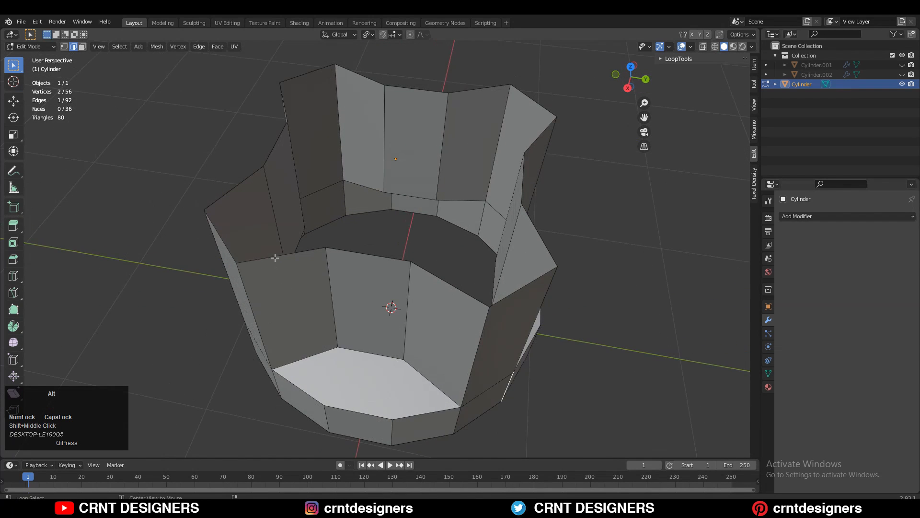
{"action": "left_click", "coordinate": [236, 144], "text": "alt"}
{"action": "key", "text": "e"}
{"action": "middle_click_drag", "start_coordinate": [236, 143], "coordinate": [441, 315]}
{"action": "right_click", "coordinate": [514, 347]}
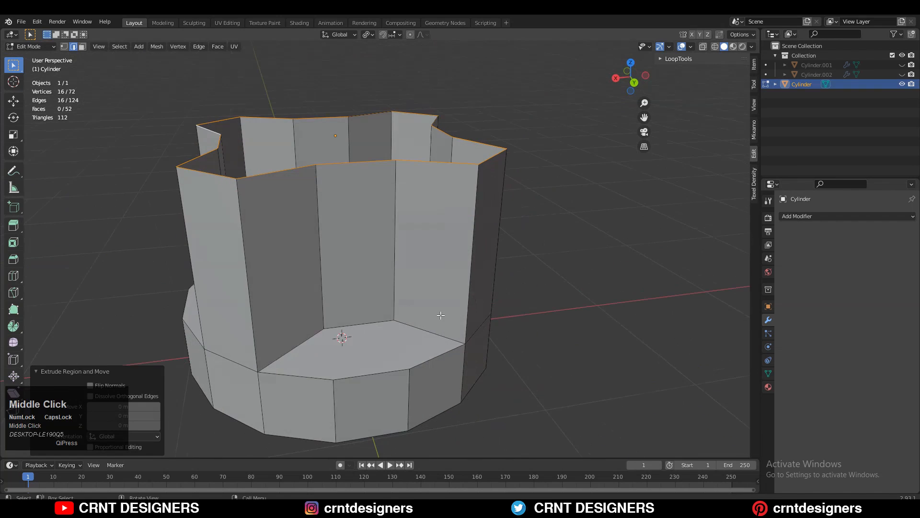
Step: Raise the extruded top loop 0.3 m along Z and scale it down to 0.6
{"action": "left_click", "coordinate": [634, 82]}
{"action": "key", "text": "g"}
{"action": "key", "text": "z"}
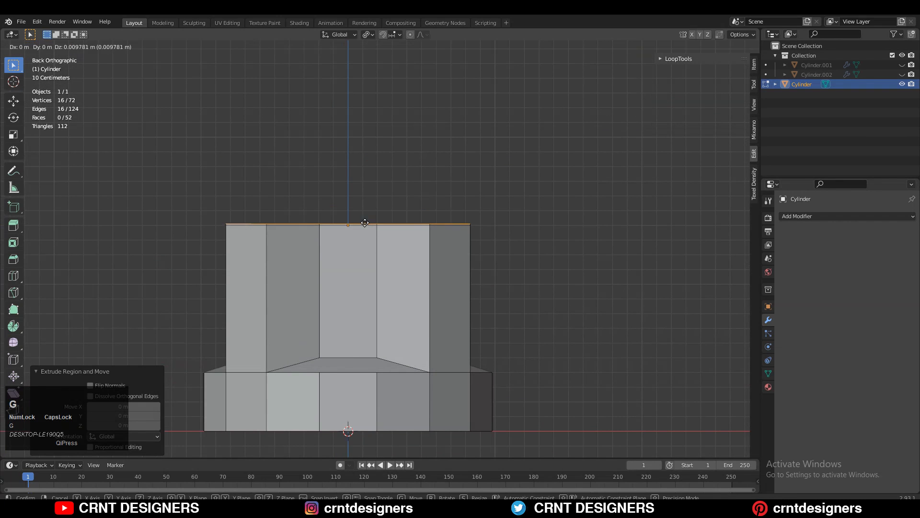
{"action": "left_click", "coordinate": [532, 189]}
{"action": "key", "text": "s"}
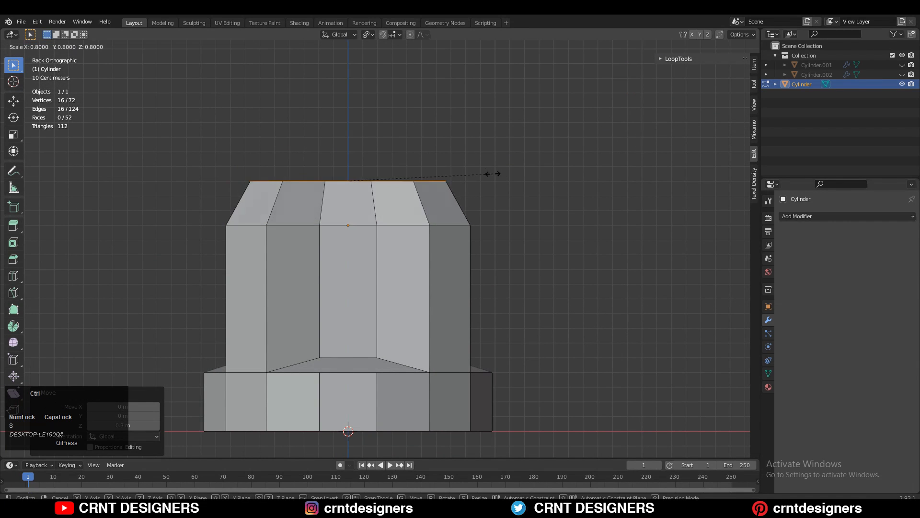
{"action": "left_click", "coordinate": [450, 165]}
Step: Reshape the raised top loop into a regular circle with LoopTools
{"action": "middle_click_drag", "start_coordinate": [450, 164], "coordinate": [404, 229]}
{"action": "right_click", "coordinate": [405, 228]}
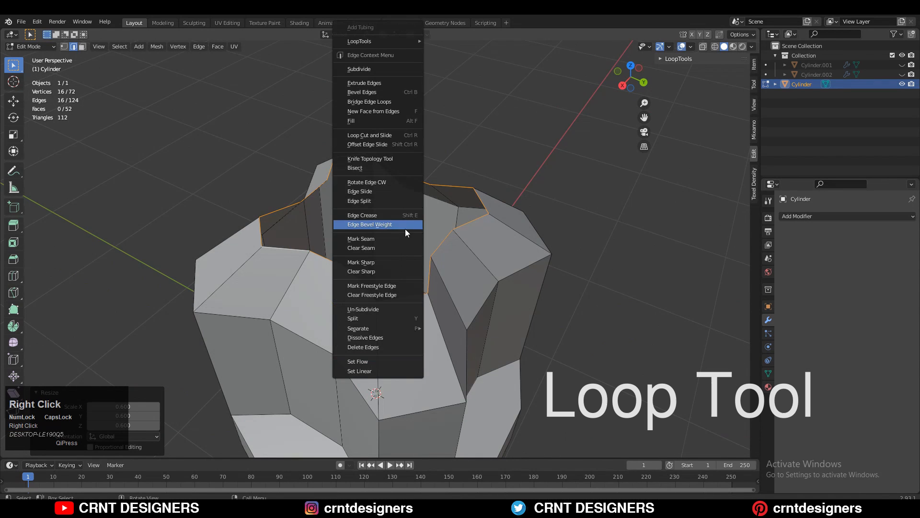
{"action": "mouse_move", "coordinate": [398, 41]}
{"action": "left_click", "coordinate": [455, 47]}
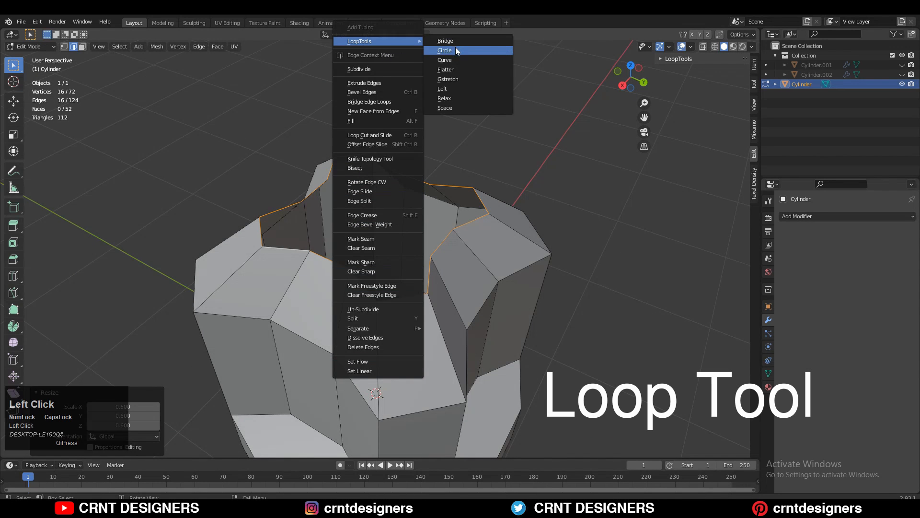
{"action": "middle_click_drag", "start_coordinate": [452, 113], "coordinate": [434, 218]}
Step: Rotate the circular top opening by -5° in the top view to line it up with the flutes
{"action": "left_click", "coordinate": [631, 78]}
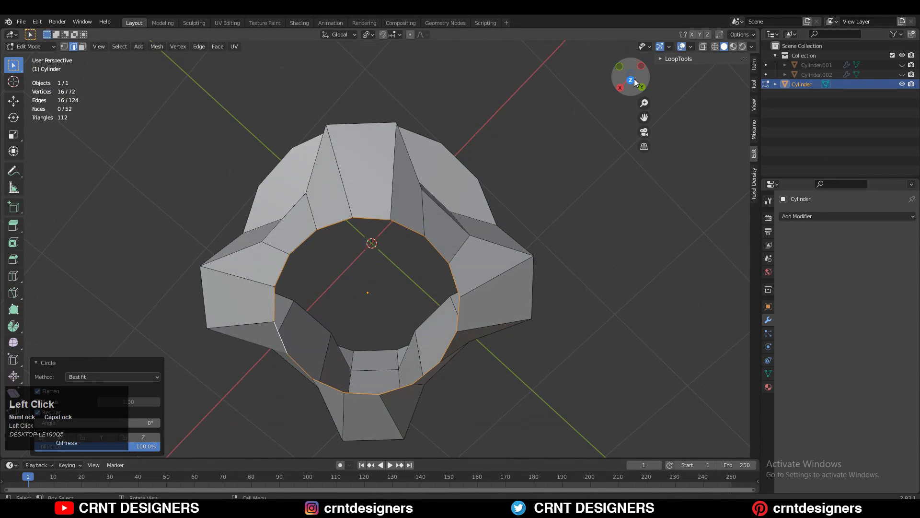
{"action": "scroll", "coordinate": [489, 197], "scroll_direction": "up", "scroll_amount": 2}
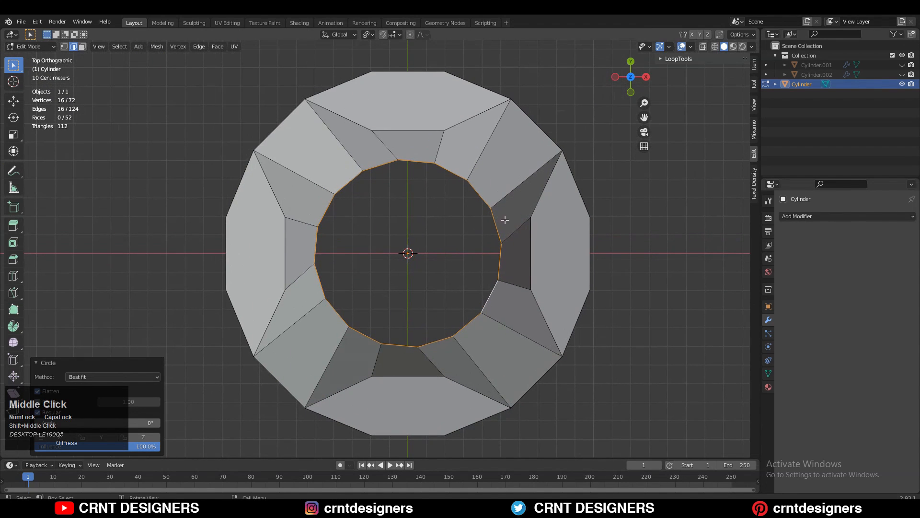
{"action": "key", "text": "r"}
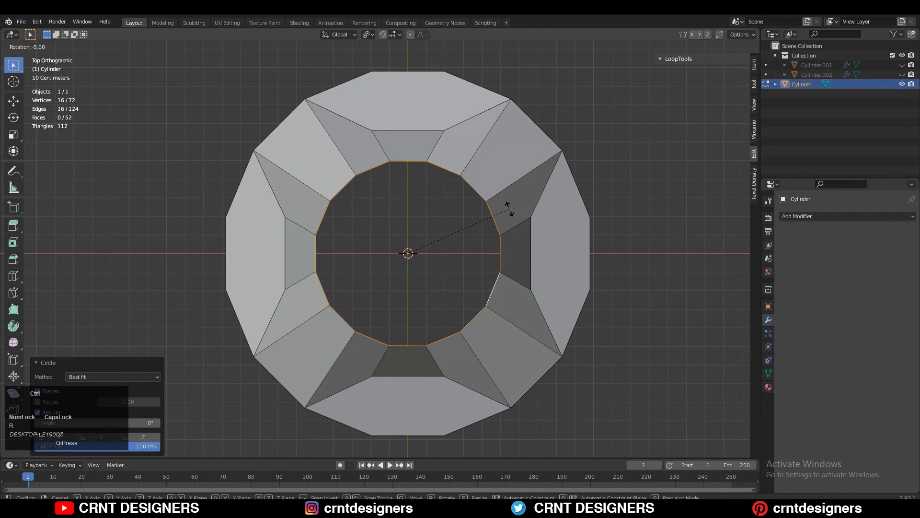
{"action": "left_click", "coordinate": [509, 209]}
Step: Add a vertical loop cut in each of two flute walls flanking one lobe, slid close to the lobe's corner edges
{"action": "middle_click_drag", "start_coordinate": [571, 263], "coordinate": [357, 243]}
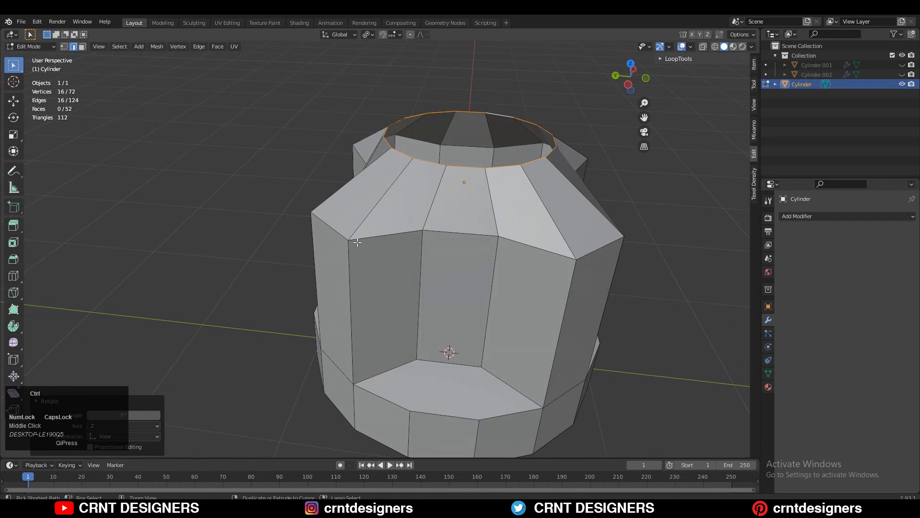
{"action": "left_click", "coordinate": [385, 362]}
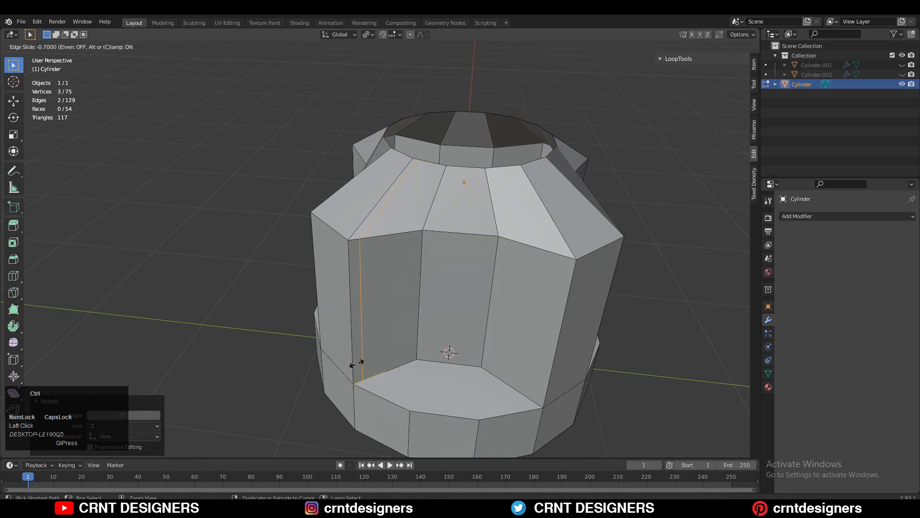
{"action": "left_click", "coordinate": [353, 363]}
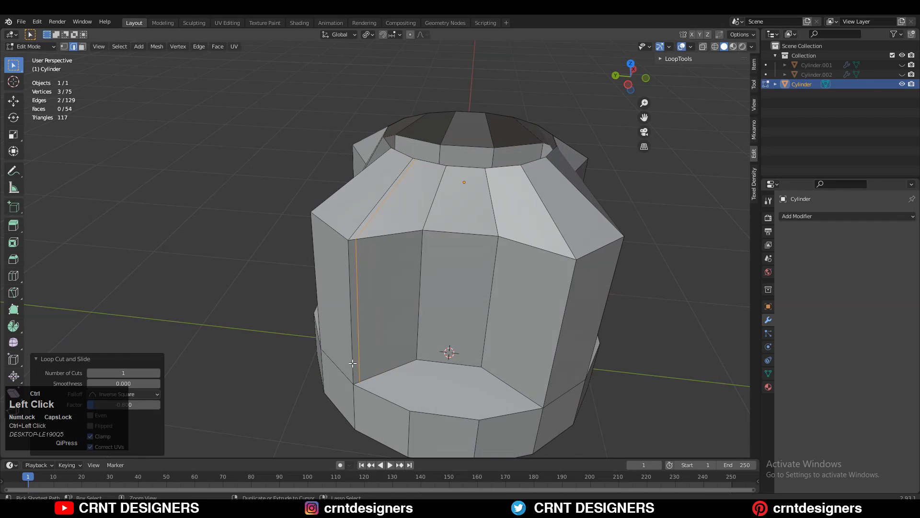
{"action": "left_click", "coordinate": [632, 64]}
{"action": "left_click", "coordinate": [364, 200], "text": "ctrl"}
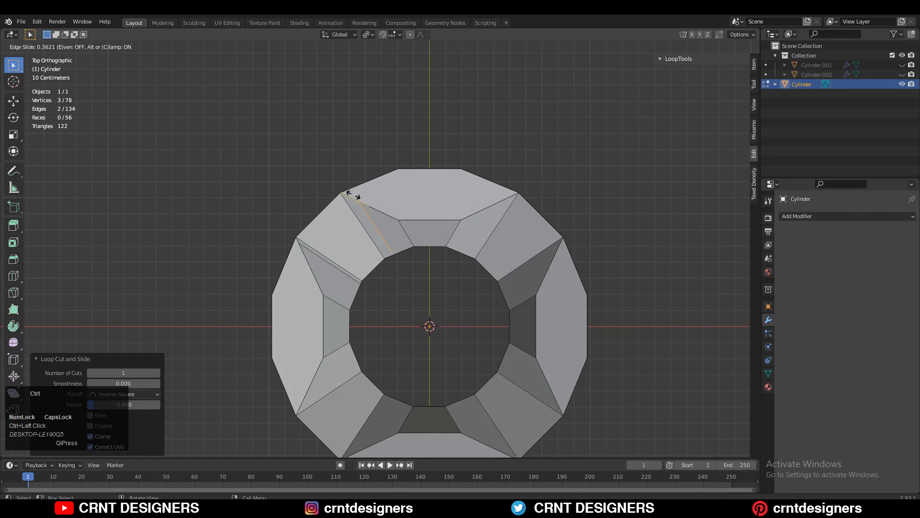
{"action": "left_click", "coordinate": [343, 183]}
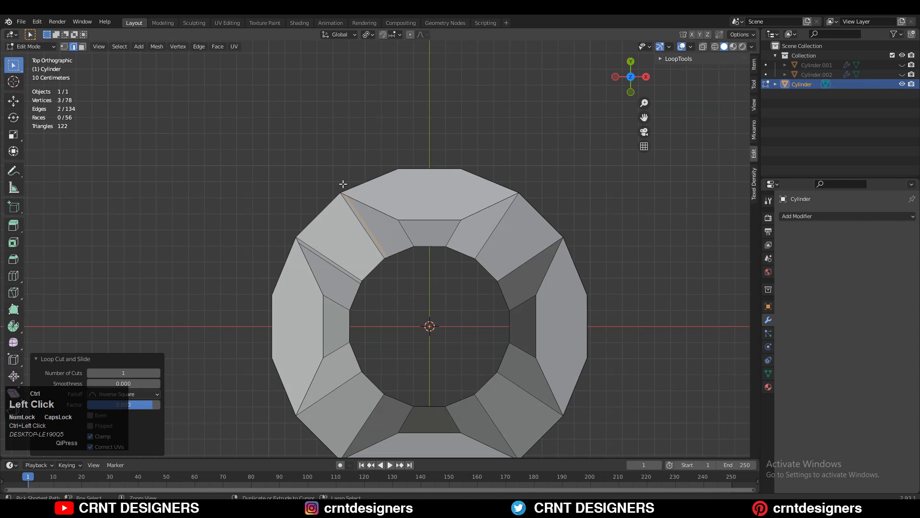
Step: Connect the inner corner vertices to the opposite rim vertices on two neighbouring ledges, splitting each ledge into three faces
{"action": "middle_click_drag", "start_coordinate": [342, 182], "coordinate": [384, 289]}
{"action": "right_click", "coordinate": [383, 289]}
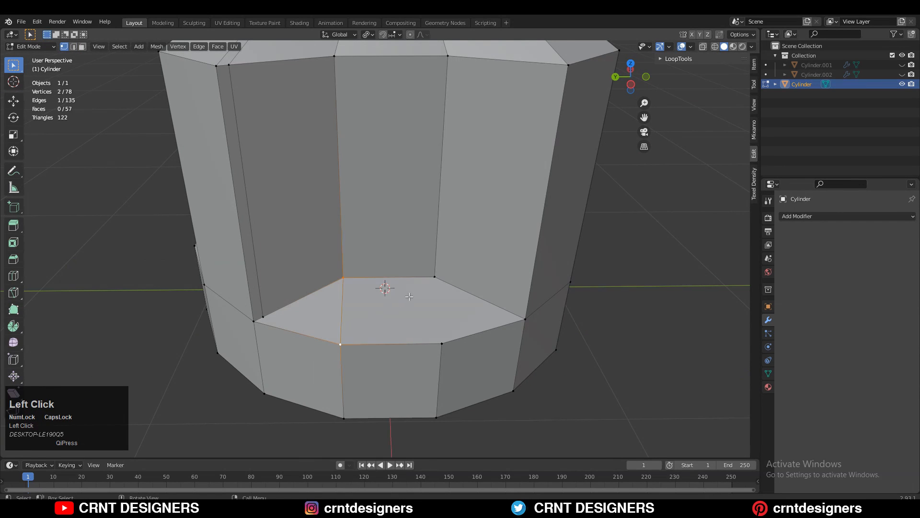
{"action": "left_click", "coordinate": [352, 319]}
{"action": "key", "text": "j"}
{"action": "middle_click_drag", "start_coordinate": [430, 313], "coordinate": [455, 323]}
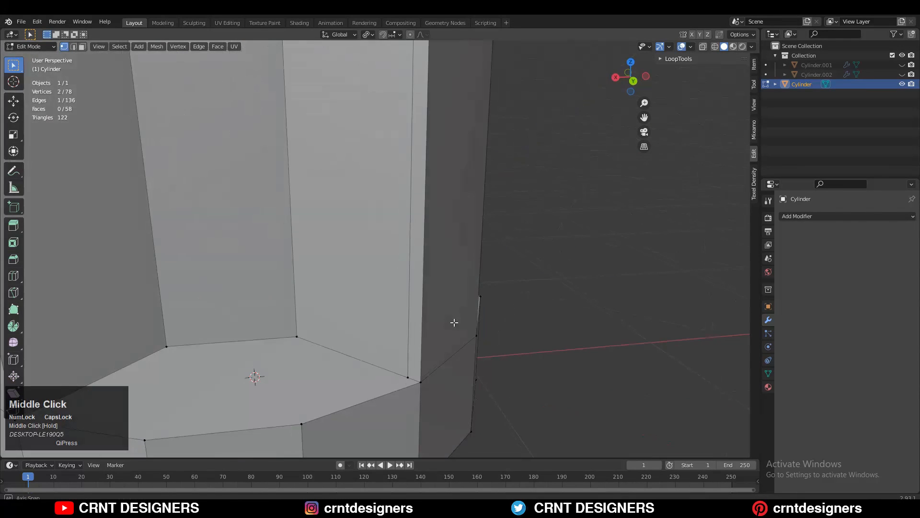
{"action": "right_click", "coordinate": [296, 389]}
{"action": "left_click", "coordinate": [308, 349]}
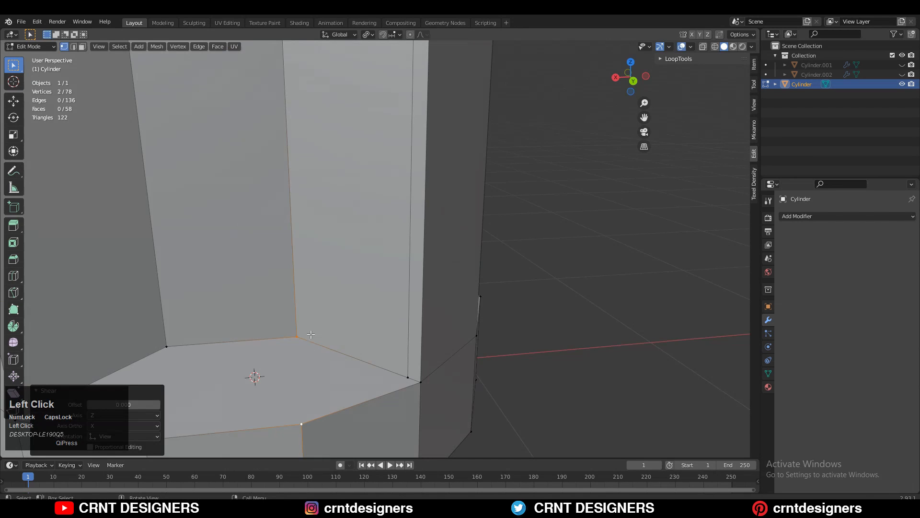
{"action": "right_click", "coordinate": [311, 335]}
{"action": "left_click", "coordinate": [302, 289]}
Step: Add a loop cut across one split ledge and slide it close to the disc rim
{"action": "middle_click_drag", "start_coordinate": [277, 264], "coordinate": [331, 374], "text": "ctrl"}
{"action": "right_click", "coordinate": [269, 298]}
{"action": "key", "text": "ctrl+r"}
{"action": "left_click", "coordinate": [333, 379]}
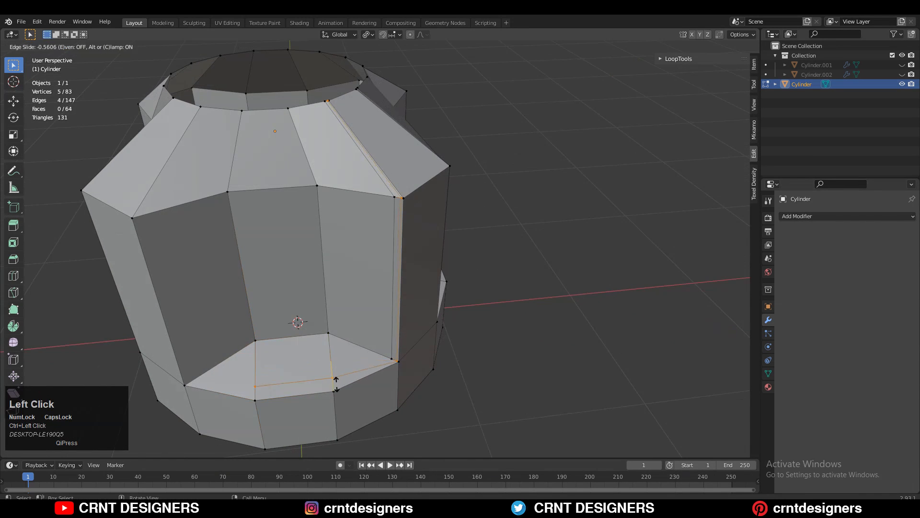
{"action": "left_click", "coordinate": [334, 393]}
Step: Dissolve the new cut's continuation over the ledge's side face and up the flute wall, keeping only the middle face's cut
{"action": "key", "text": "ctrl+x"}
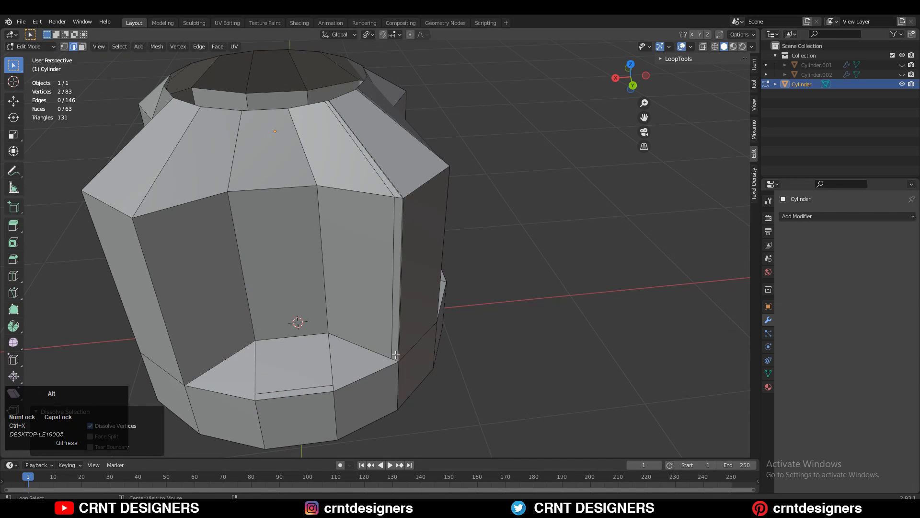
{"action": "left_click", "coordinate": [396, 355], "text": "alt"}
{"action": "key", "text": "ctrl+x"}
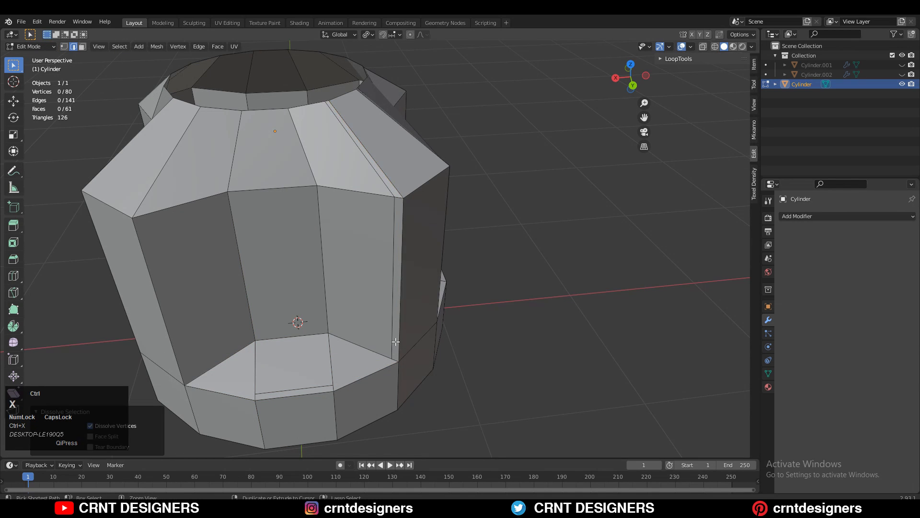
Step: Add a centred loop cut across the other split ledge and dissolve its continuation over the side face and up the flute wall
{"action": "middle_click_drag", "start_coordinate": [396, 354], "coordinate": [370, 308]}
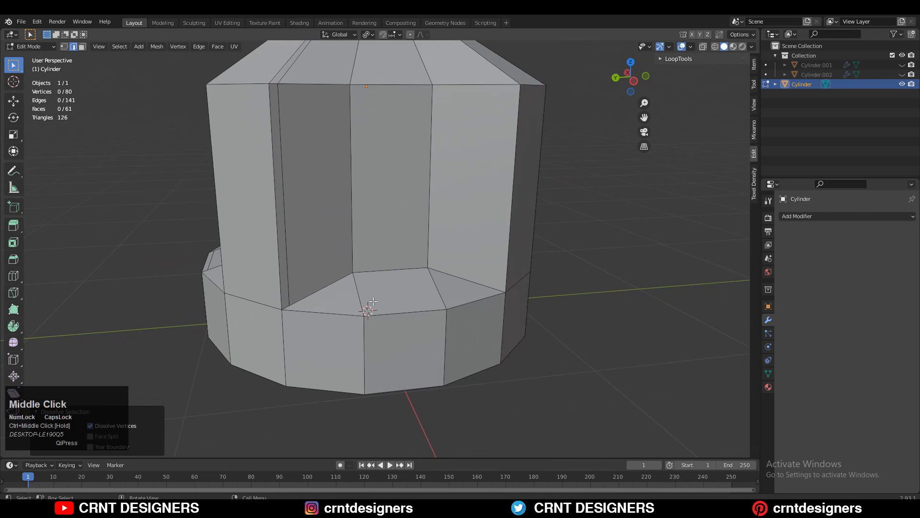
{"action": "key", "text": "ctrl+r"}
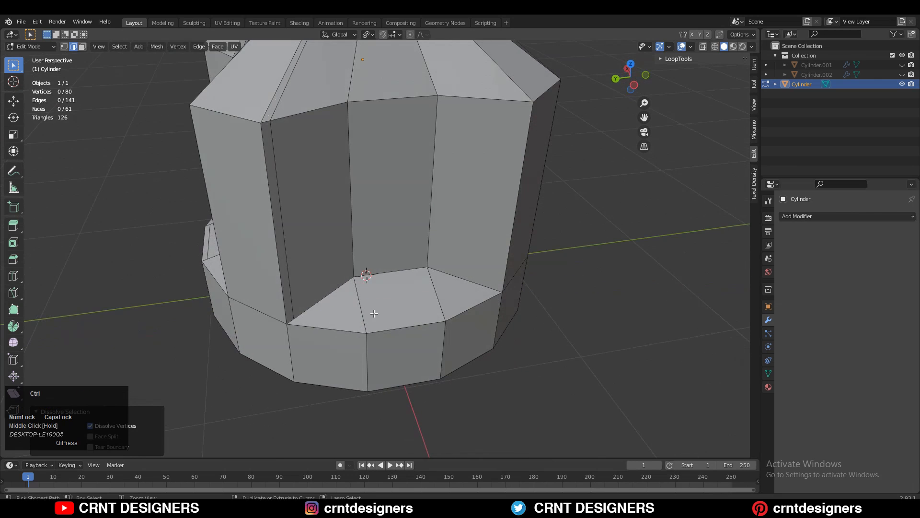
{"action": "left_click", "coordinate": [374, 312]}
{"action": "right_click", "coordinate": [377, 328]}
{"action": "left_click", "coordinate": [327, 314]}
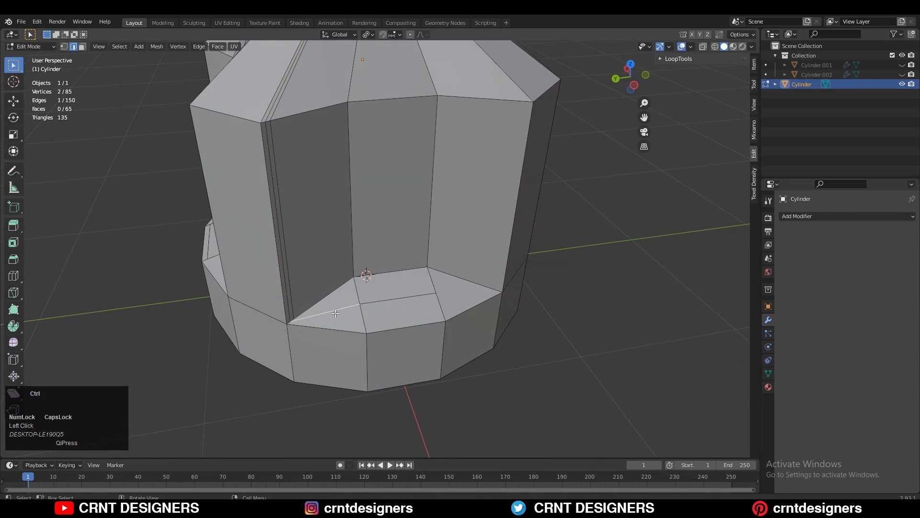
{"action": "key", "text": "ctrl+x"}
{"action": "key", "text": "ctrl+x"}
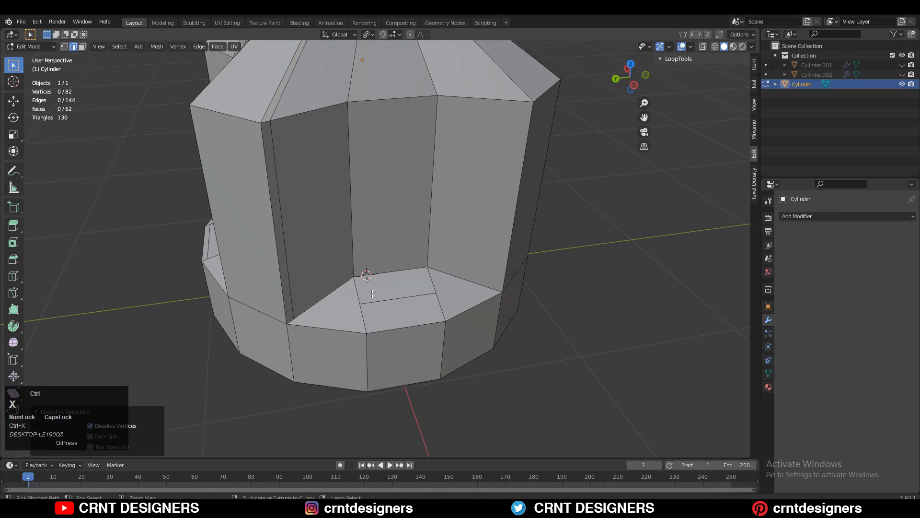
Step: Slide the middle face's cut on the ledge outwards, close to the disc rim
{"action": "left_click", "coordinate": [401, 293], "text": "alt"}
{"action": "key", "text": "g"}
{"action": "key", "text": "g"}
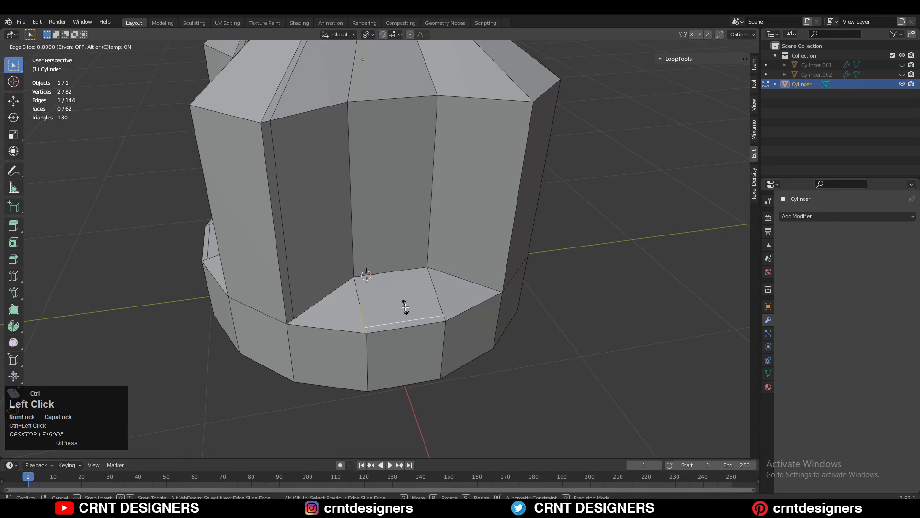
{"action": "left_click", "coordinate": [406, 307]}
Step: Add a centred vertical cut on the disc's side wall beside the ledge's middle section and apply Set Linear and Set Flow
{"action": "left_click", "coordinate": [337, 332]}
{"action": "right_click", "coordinate": [337, 333]}
{"action": "right_click", "coordinate": [331, 281]}
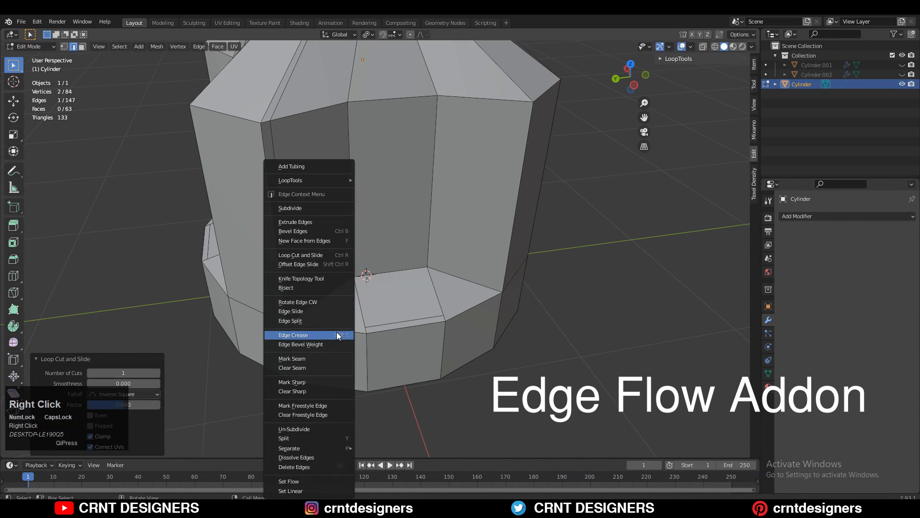
{"action": "left_click", "coordinate": [322, 491]}
{"action": "right_click", "coordinate": [335, 434]}
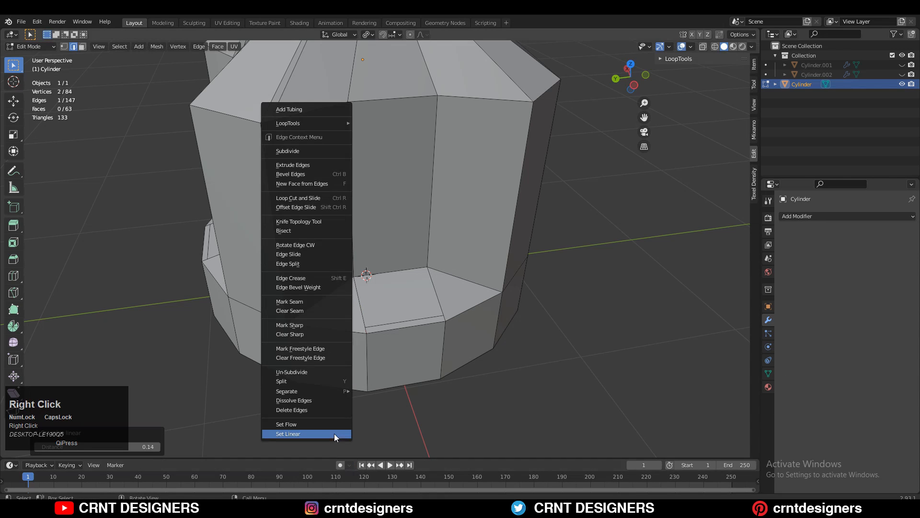
{"action": "left_click", "coordinate": [335, 424]}
Step: Add a centred loop cut on the opposite side-wall face below the ledge and dissolve its continuation across the ledge's side and middle faces
{"action": "middle_click_drag", "start_coordinate": [419, 304], "coordinate": [417, 335]}
{"action": "key", "text": "ctrl+r"}
{"action": "left_click", "coordinate": [422, 352]}
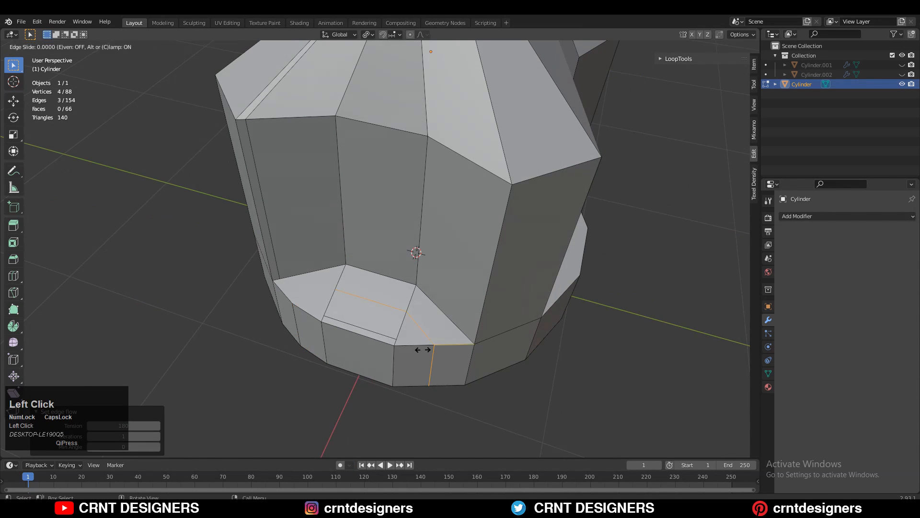
{"action": "right_click", "coordinate": [424, 354]}
{"action": "left_click", "coordinate": [415, 327]}
{"action": "key", "text": "ctrl+x"}
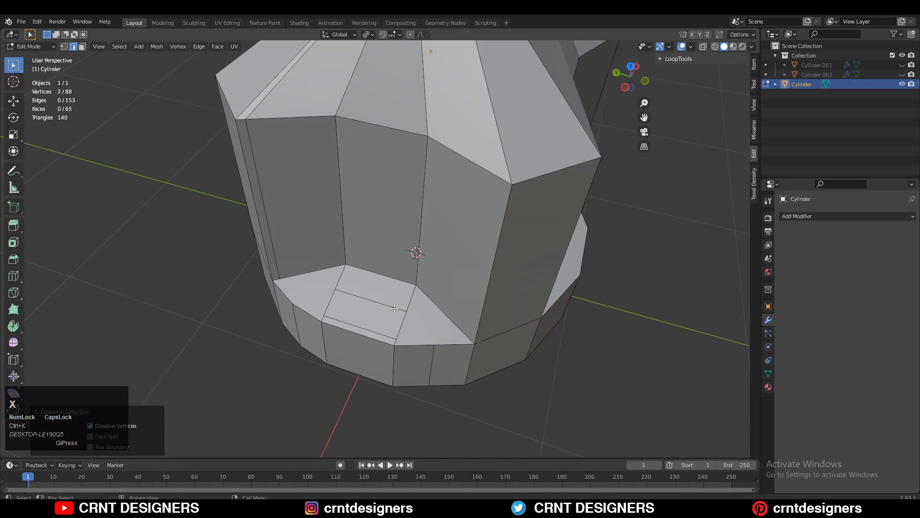
{"action": "left_click", "coordinate": [390, 309]}
{"action": "key", "text": "ctrl+x"}
Step: Apply Set Flow to the remaining vertical cut on the disc's side wall
{"action": "left_click", "coordinate": [432, 363]}
{"action": "right_click", "coordinate": [426, 343]}
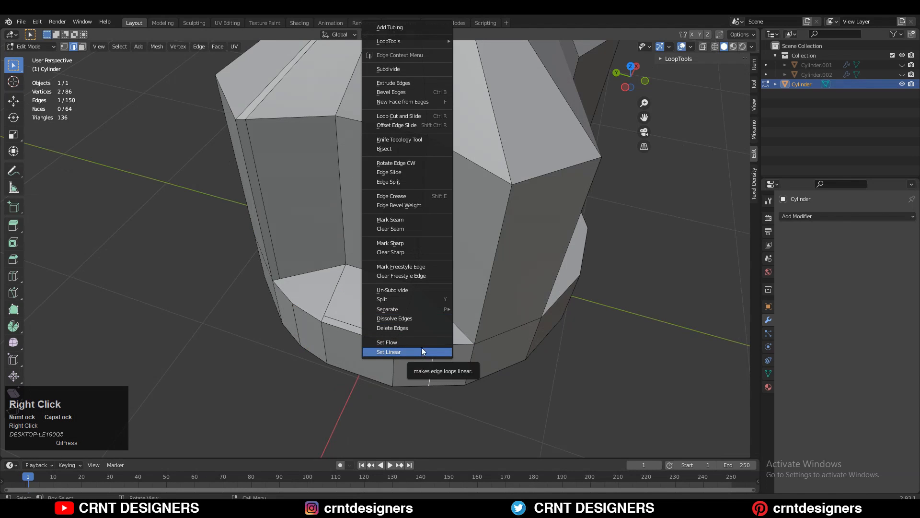
{"action": "left_click", "coordinate": [422, 352]}
Step: Add centred cuts on the disc's side wall at both sides of the neighbouring ledge and dissolve their continuation across the ledge
{"action": "middle_click_drag", "start_coordinate": [422, 352], "coordinate": [344, 362]}
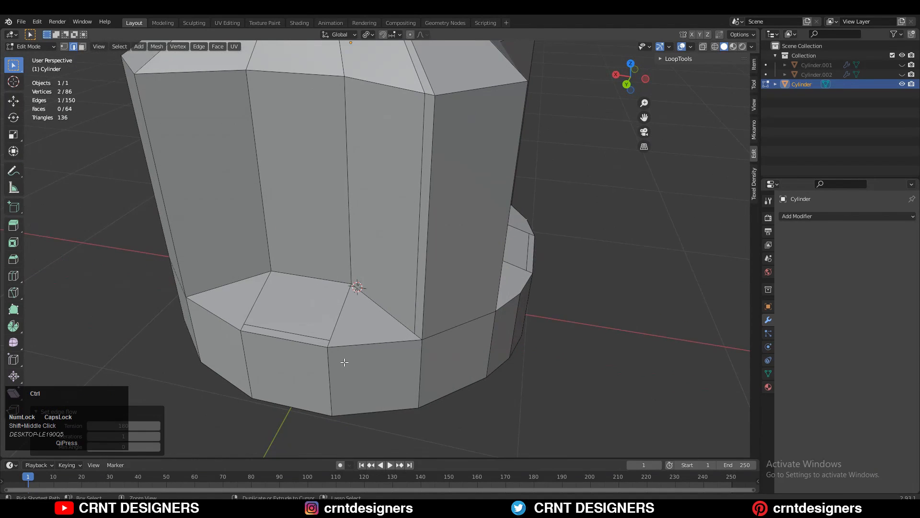
{"action": "key", "text": "ctrl+r"}
{"action": "left_click", "coordinate": [345, 362]}
{"action": "right_click", "coordinate": [345, 362]}
{"action": "key", "text": "ctrl+r"}
{"action": "left_click", "coordinate": [233, 311]}
{"action": "right_click", "coordinate": [233, 311]}
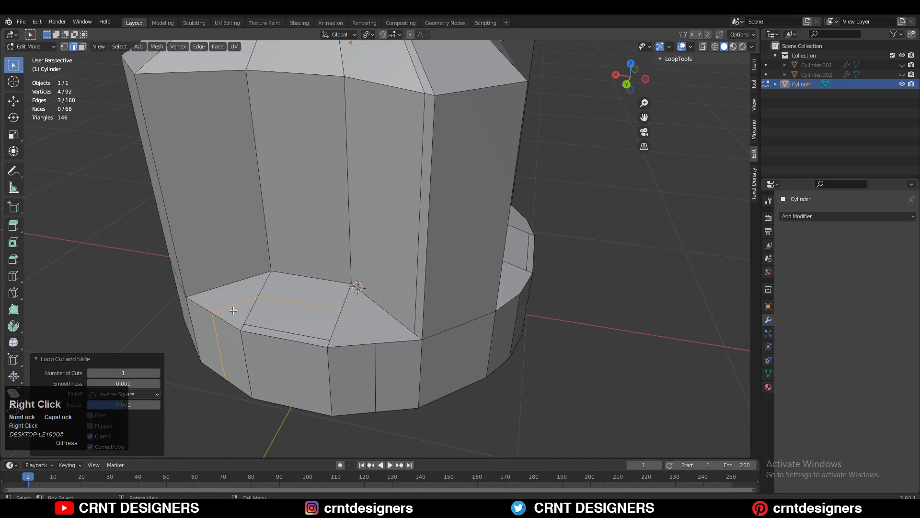
{"action": "left_click", "coordinate": [233, 311]}
{"action": "key", "text": "ctrl+x"}
Step: Apply Set Flow to each of the two new vertical side-wall cuts below this ledge
{"action": "left_click", "coordinate": [376, 384]}
{"action": "right_click", "coordinate": [375, 373]}
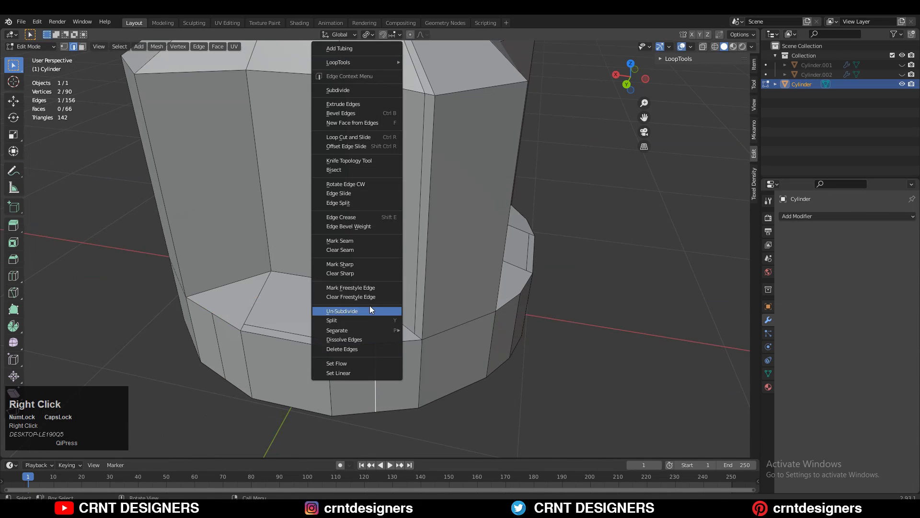
{"action": "left_click", "coordinate": [355, 373]}
{"action": "left_click", "coordinate": [222, 342]}
{"action": "right_click", "coordinate": [224, 351]}
{"action": "left_click", "coordinate": [223, 352]}
Step: Add a centred loop cut from the disc's side wall up the flute to the top opening and dissolve its part across the ledge
{"action": "key", "text": "ctrl+r"}
{"action": "left_click", "coordinate": [335, 308]}
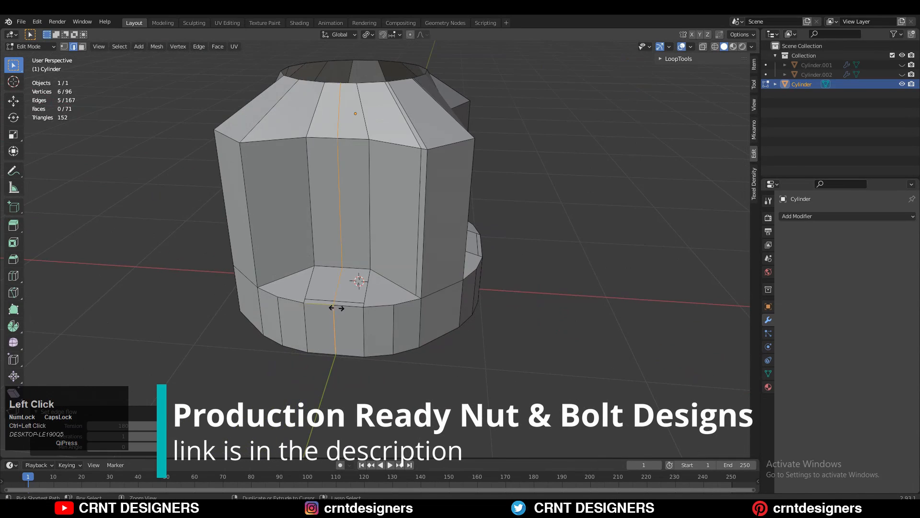
{"action": "right_click", "coordinate": [335, 308]}
{"action": "middle_click_drag", "start_coordinate": [453, 203], "coordinate": [438, 235]}
{"action": "key", "text": "ctrl+x"}
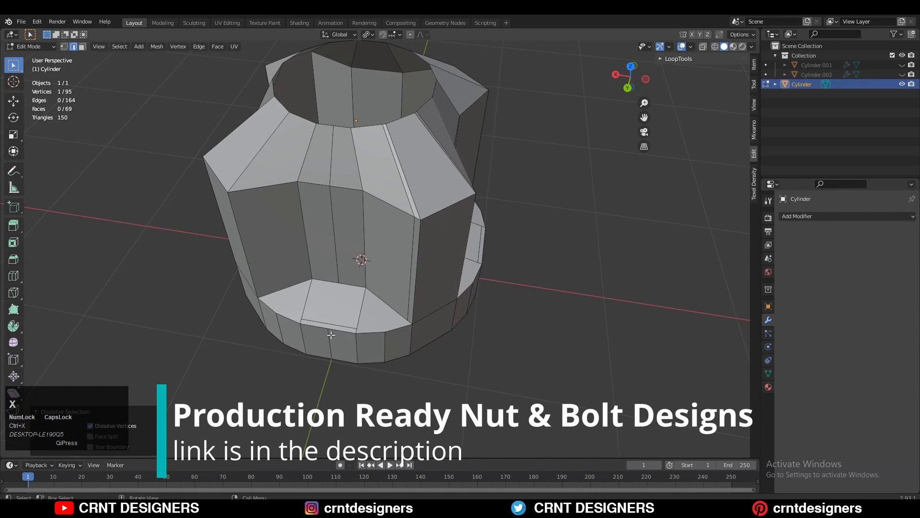
{"action": "middle_click_drag", "start_coordinate": [331, 335], "coordinate": [345, 288]}
{"action": "key", "text": "1"}
{"action": "left_click", "coordinate": [363, 334]}
{"action": "key", "text": "2"}
Step: Add the same centred side-wall and flute loop cut at the neighbouring ledge, with its part across the ledge dissolved
{"action": "middle_click_drag", "start_coordinate": [432, 312], "coordinate": [381, 331]}
{"action": "key", "text": "ctrl+r"}
{"action": "left_click", "coordinate": [453, 359]}
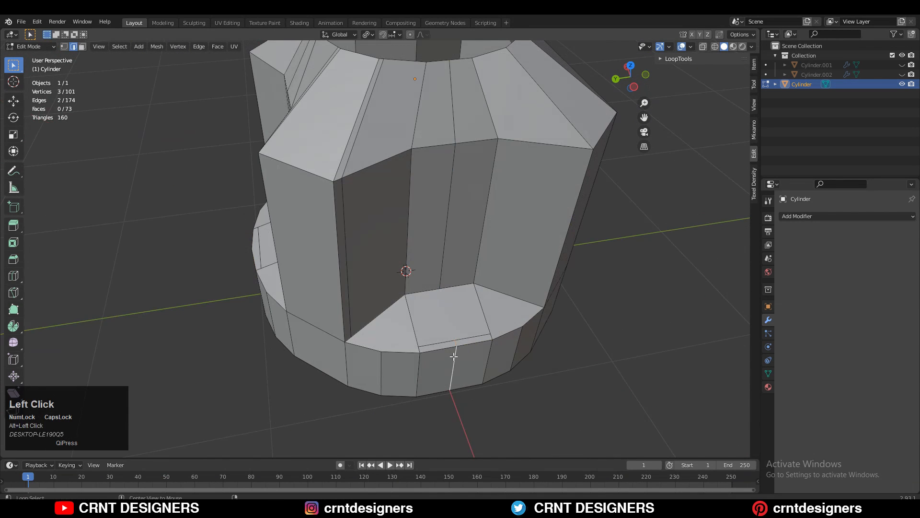
{"action": "left_click", "coordinate": [455, 358]}
{"action": "middle_click_drag", "start_coordinate": [454, 358], "coordinate": [249, 364]}
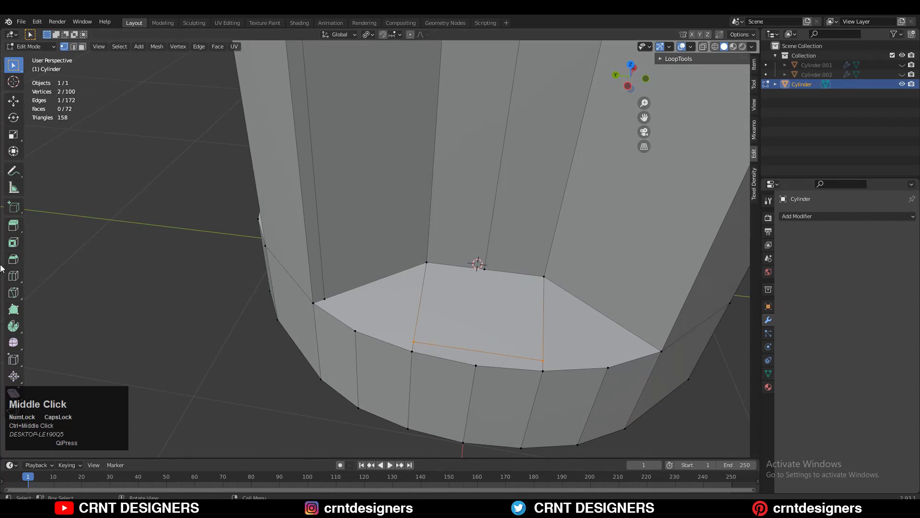
Step: Knife-cut both side faces of this ledge to extend the rim-side supporting edge from the middle face to the flute corners
{"action": "left_click", "coordinate": [13, 293]}
{"action": "key", "text": "1"}
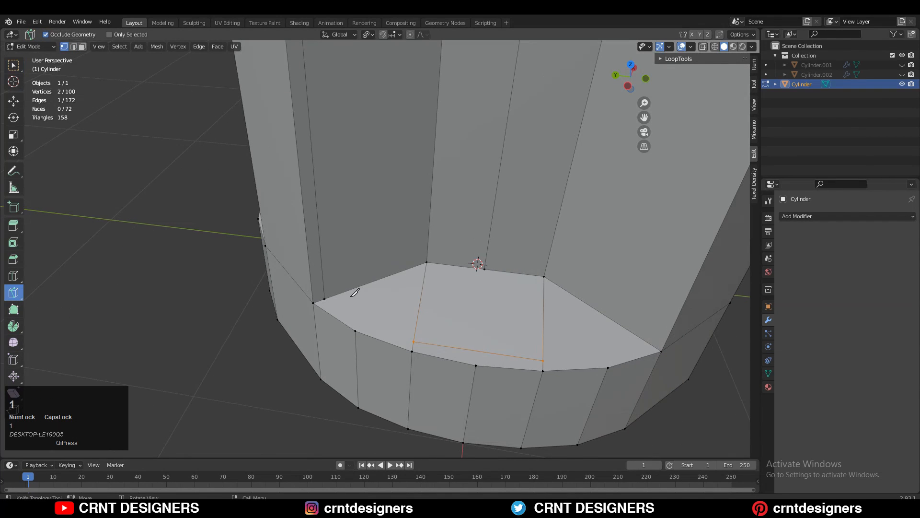
{"action": "left_click", "coordinate": [325, 299]}
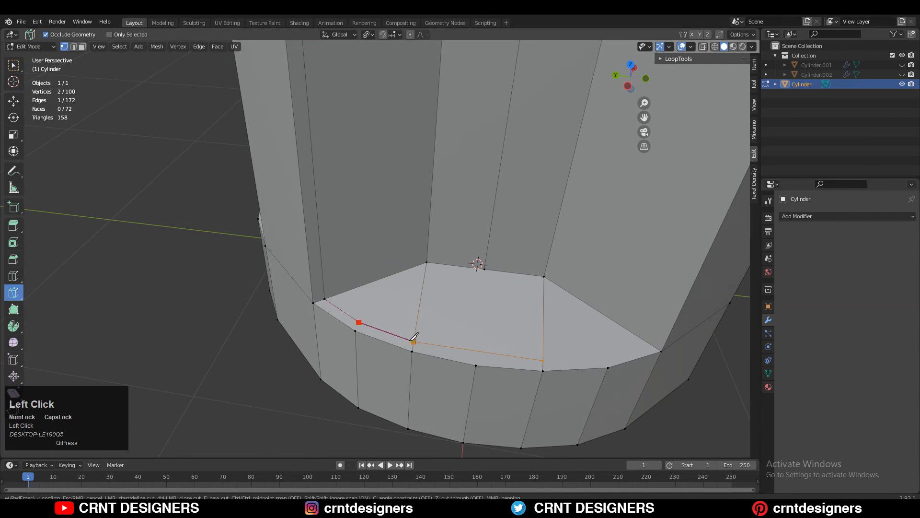
{"action": "middle_click_drag", "start_coordinate": [487, 332], "coordinate": [409, 345]}
{"action": "left_click", "coordinate": [405, 354]}
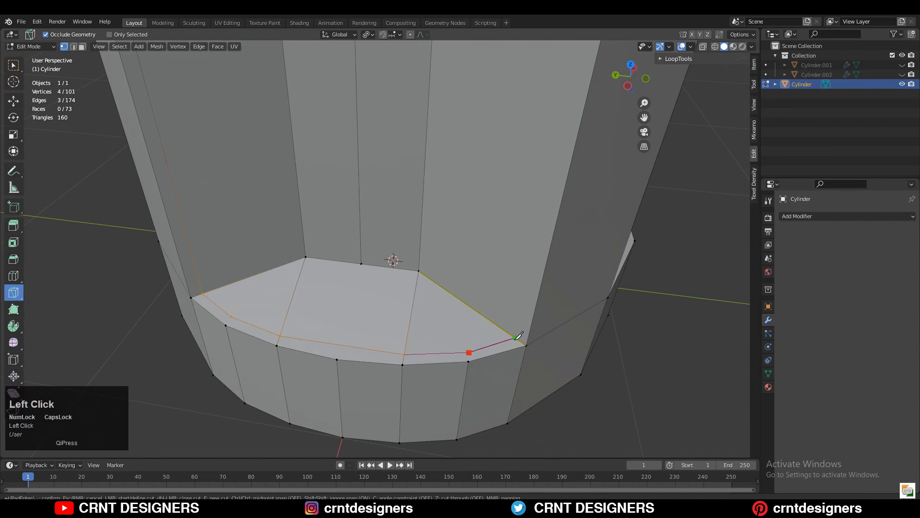
{"action": "key", "text": "Return"}
Step: Extend the other ledge's supporting edge with knife cuts across both side faces to the flute corners
{"action": "middle_click_drag", "start_coordinate": [519, 336], "coordinate": [373, 310]}
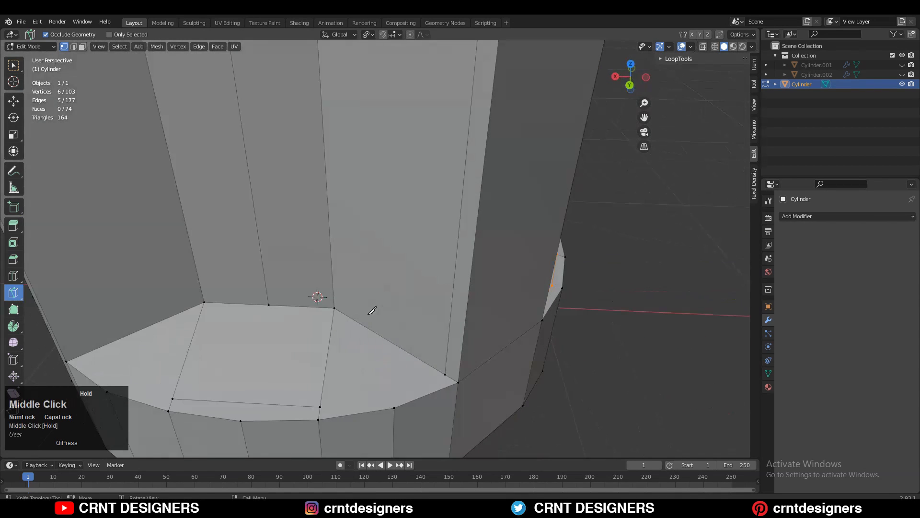
{"action": "left_click", "coordinate": [320, 407]}
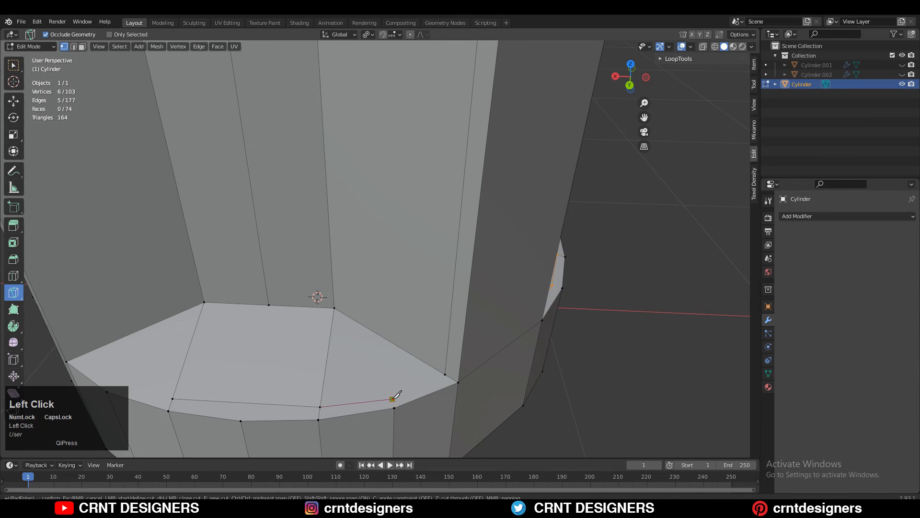
{"action": "key", "text": "Return"}
{"action": "middle_click_drag", "start_coordinate": [362, 366], "coordinate": [414, 342], "text": "shift"}
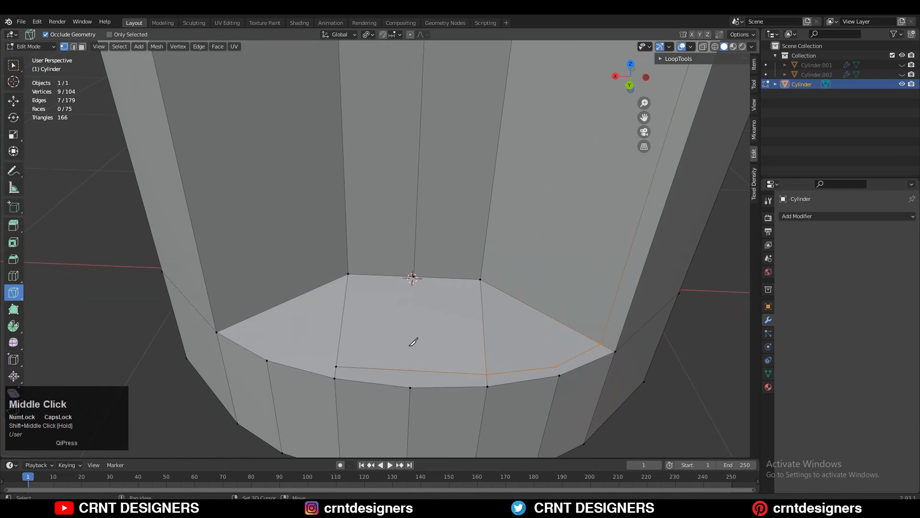
{"action": "left_click", "coordinate": [336, 366]}
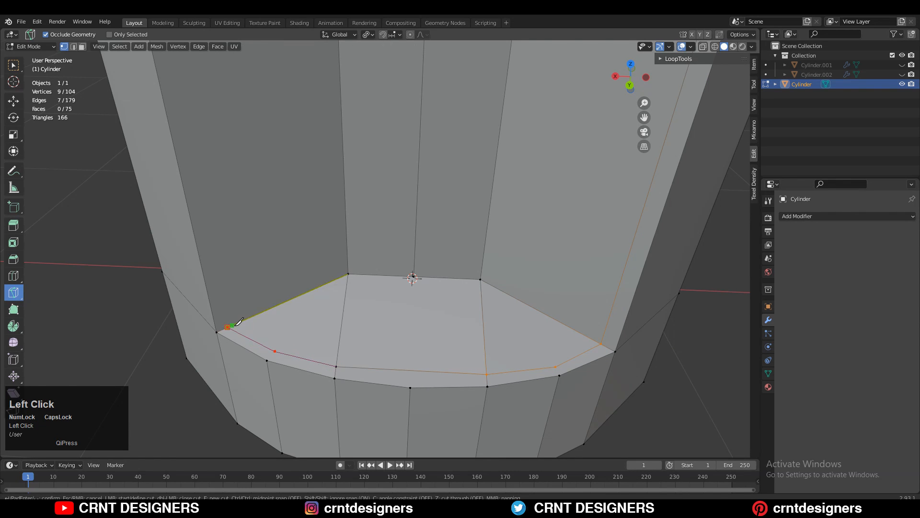
{"action": "key", "text": "space"}
Step: Connect the bend vertex of the ledge's supporting edge to the adjacent rim vertex
{"action": "middle_click_drag", "start_coordinate": [425, 349], "coordinate": [329, 353]}
{"action": "key", "text": "c"}
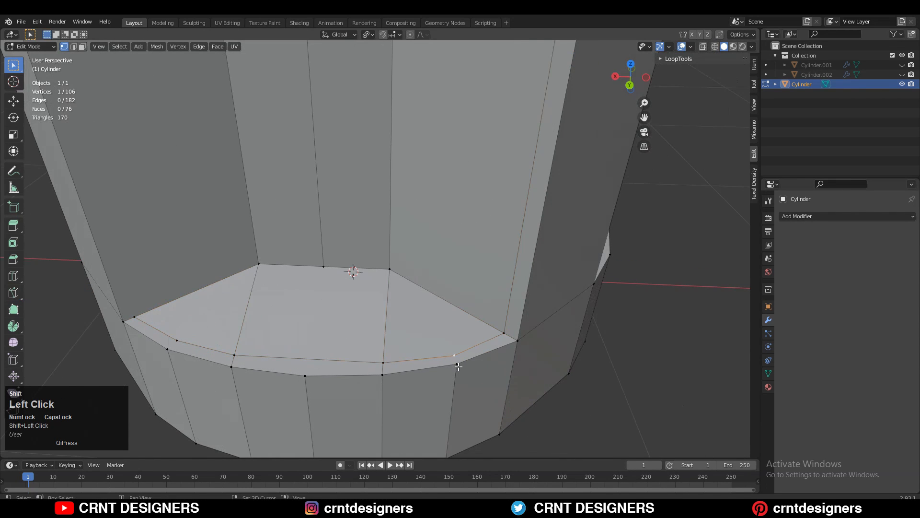
{"action": "left_click", "coordinate": [458, 365], "text": "shift"}
{"action": "right_click", "coordinate": [450, 338]}
{"action": "left_click", "coordinate": [418, 178]}
Step: Add a midpoint vertex on the ledge's supporting edge, connect it to the middle rim vertex and move it towards the rim
{"action": "key", "text": "ctrl+r"}
{"action": "double_click", "coordinate": [306, 358]}
{"action": "left_click", "coordinate": [305, 375], "text": "shift"}
{"action": "right_click", "coordinate": [301, 352]}
{"action": "left_click", "coordinate": [300, 314]}
{"action": "key", "text": "g"}
{"action": "key", "text": "g"}
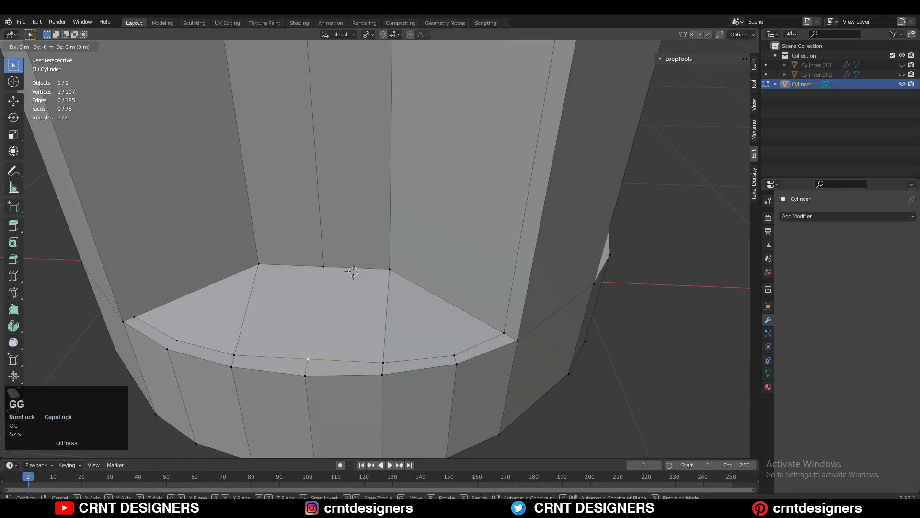
{"action": "left_click", "coordinate": [320, 324]}
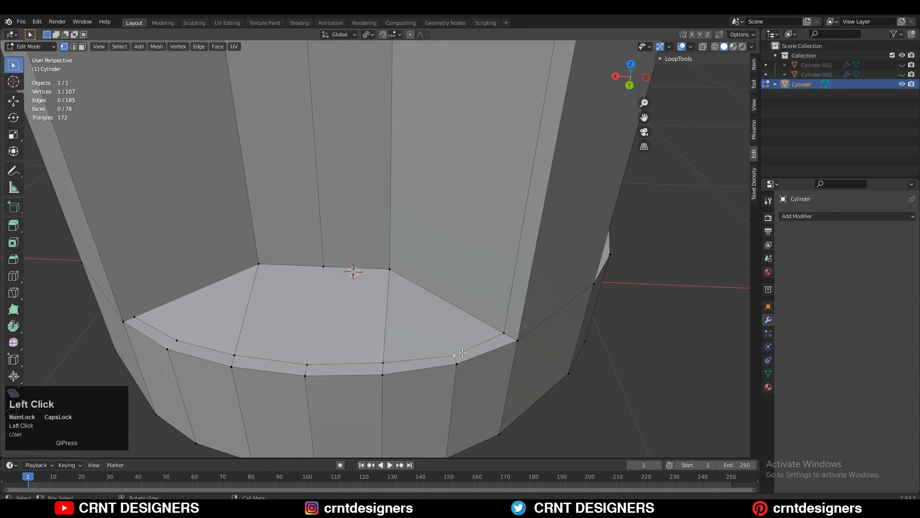
Step: Connect the supporting edge's middle vertex across the ledge to the flute wall's middle vertex
{"action": "middle_click_drag", "start_coordinate": [454, 357], "coordinate": [362, 367]}
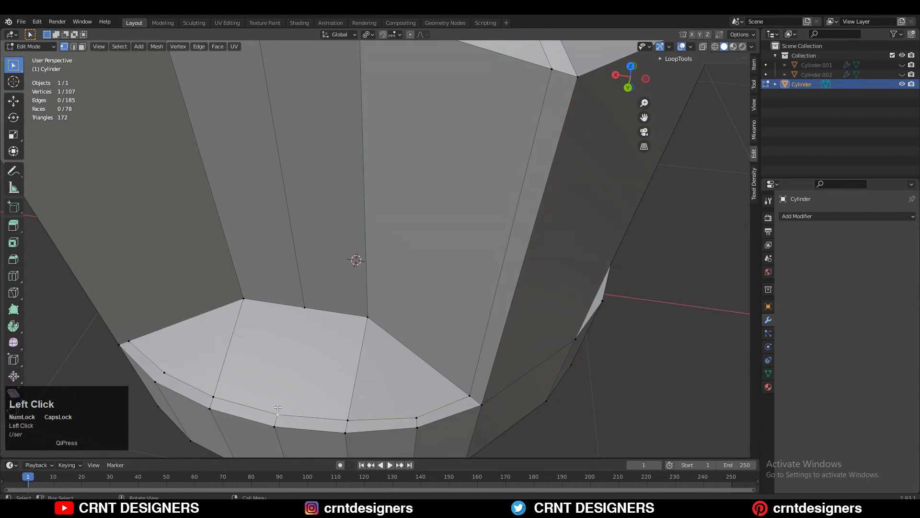
{"action": "right_click", "coordinate": [307, 356]}
{"action": "left_click", "coordinate": [309, 320]}
Step: On the neighbouring ledge, add a midpoint vertex to the supporting edge, connect it to the rim vertex and slide it towards the rim
{"action": "middle_click_drag", "start_coordinate": [312, 322], "coordinate": [395, 317]}
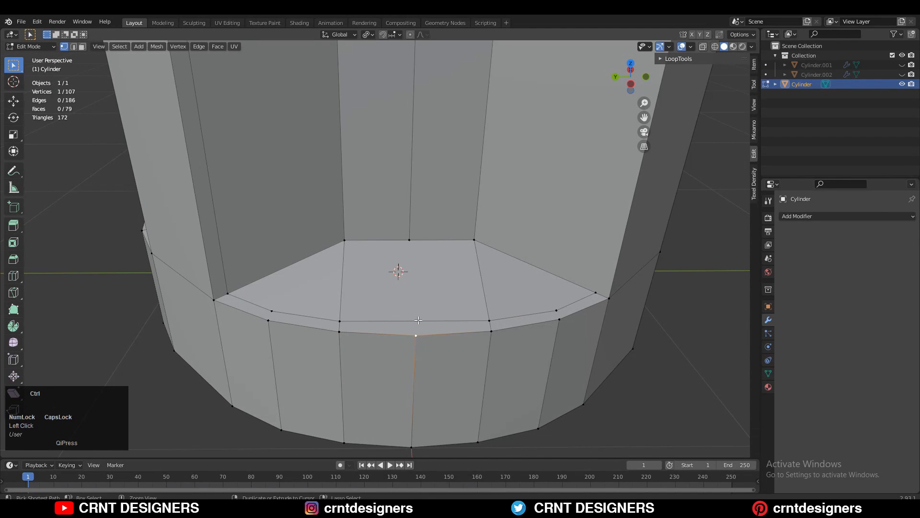
{"action": "right_click", "coordinate": [416, 321], "text": "ctrl"}
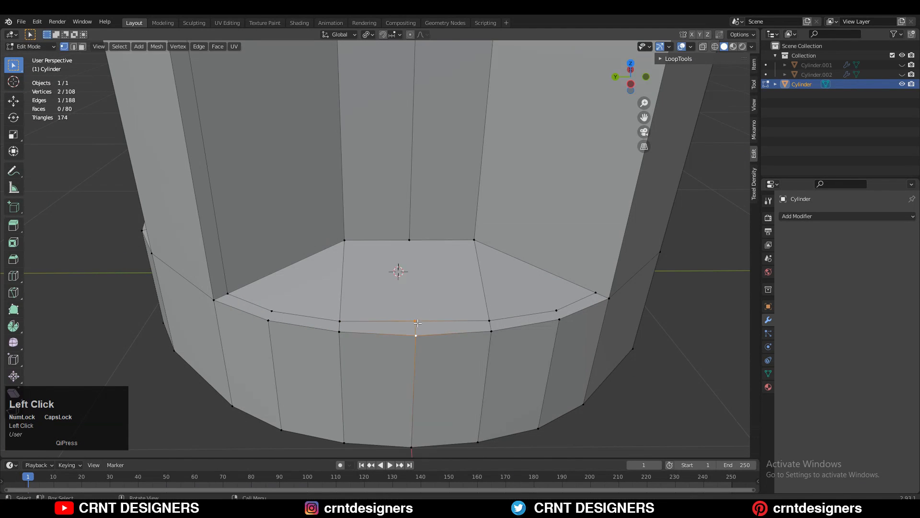
{"action": "middle_click_drag", "start_coordinate": [417, 324], "coordinate": [413, 336]}
{"action": "key", "text": "g"}
{"action": "key", "text": "g"}
{"action": "left_click", "coordinate": [416, 338]}
Step: Connect this ledge's remaining supporting-edge vertices to the rim and flute wall, adjusting the vertex position by sliding
{"action": "left_click", "coordinate": [531, 361]}
{"action": "right_click", "coordinate": [508, 354]}
{"action": "left_click", "coordinate": [508, 319]}
{"action": "left_click", "coordinate": [529, 359]}
{"action": "middle_click_drag", "start_coordinate": [528, 362], "coordinate": [383, 326]}
{"action": "key", "text": "g"}
{"action": "key", "text": "g"}
{"action": "left_click", "coordinate": [446, 395]}
{"action": "left_click", "coordinate": [349, 292]}
{"action": "key", "text": "j"}
{"action": "middle_click_drag", "start_coordinate": [472, 330], "coordinate": [419, 332]}
{"action": "key", "text": "ctrl+r"}
{"action": "left_click", "coordinate": [273, 245]}
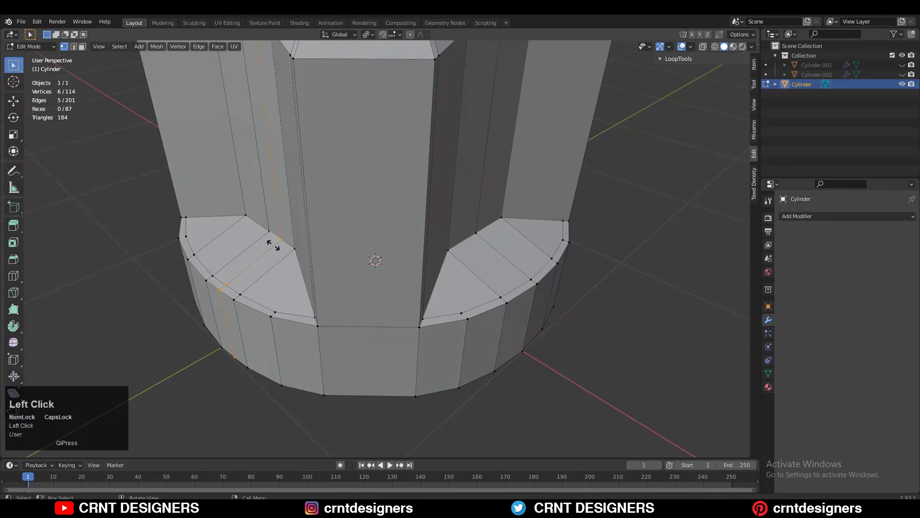
{"action": "right_click", "coordinate": [273, 245]}
Step: Add a loop cut along the length of the ledge and slide it close to the foot of the flute walls
{"action": "middle_click_drag", "start_coordinate": [273, 245], "coordinate": [360, 296]}
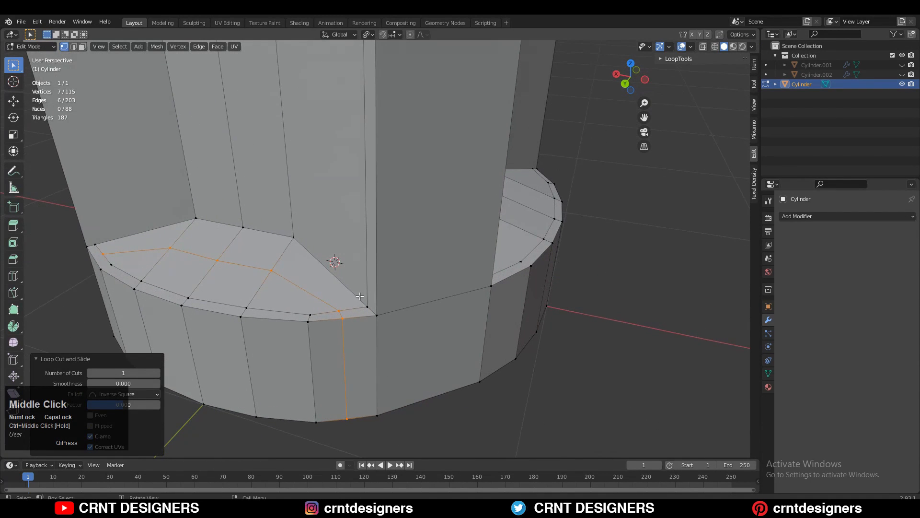
{"action": "key", "text": "g"}
{"action": "key", "text": "g"}
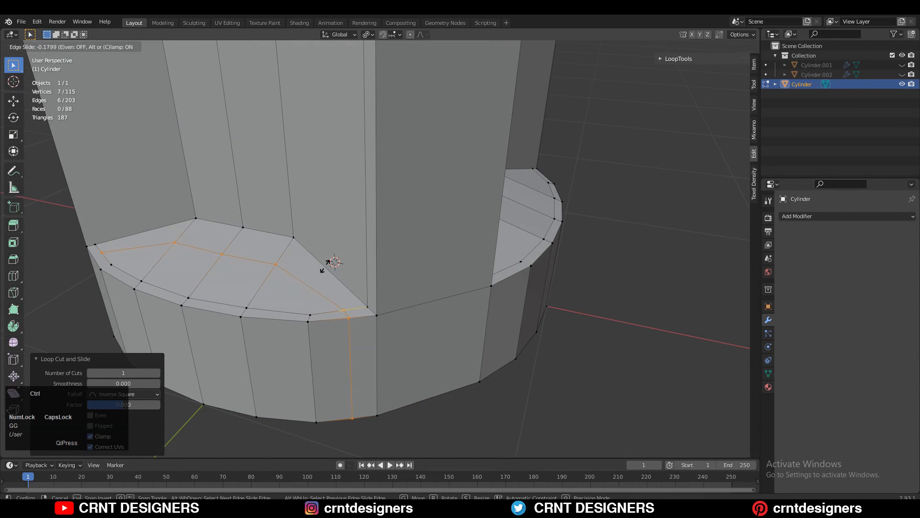
{"action": "left_click", "coordinate": [352, 262], "text": "ctrl"}
Step: Add a supporting loop cut along the other ledge and slide it close to the foot of its flute walls
{"action": "middle_click_drag", "start_coordinate": [352, 261], "coordinate": [312, 292]}
{"action": "left_click", "coordinate": [269, 271]}
{"action": "key", "text": "ctrl+r"}
{"action": "left_click", "coordinate": [462, 265], "text": "ctrl"}
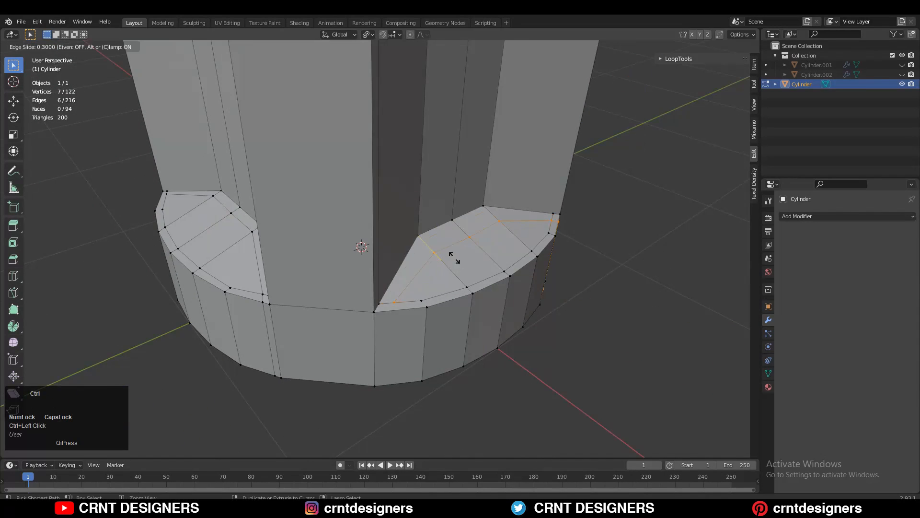
{"action": "mouse_move", "coordinate": [454, 257]}
{"action": "middle_mouse_down"}
{"action": "mouse_move", "coordinate": [431, 254]}
{"action": "mouse_move", "coordinate": [457, 240]}
{"action": "mouse_move", "coordinate": [451, 269]}
{"action": "middle_mouse_up"}
{"action": "left_click", "coordinate": [431, 254]}
{"action": "key", "text": "ctrl+r"}
{"action": "left_click", "coordinate": [417, 244], "text": "ctrl"}
{"action": "left_click", "coordinate": [421, 242], "text": "ctrl"}
Step: Add a horizontal loop cut around the base disc's side wall and slide it close to the upper rim
{"action": "middle_click_drag", "start_coordinate": [450, 268], "coordinate": [448, 307], "text": "ctrl"}
{"action": "middle_click_drag", "start_coordinate": [335, 306], "coordinate": [352, 298]}
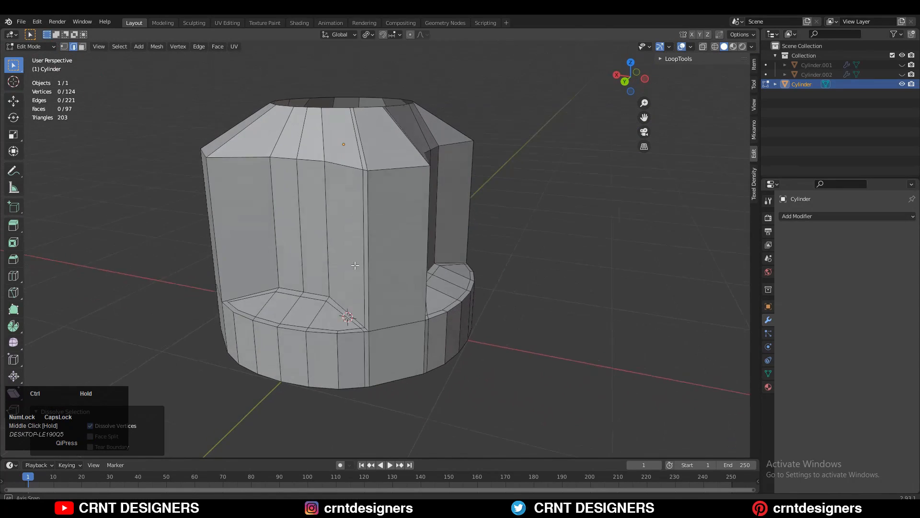
{"action": "key", "text": "ctrl+r"}
{"action": "left_click", "coordinate": [376, 334]}
{"action": "left_click", "coordinate": [393, 310], "text": "ctrl"}
Step: Add a vertical loop cut on the lobe's outer face and slide it close to the flute corner
{"action": "key", "text": "ctrl+r"}
{"action": "left_click", "coordinate": [342, 131], "text": "ctrl"}
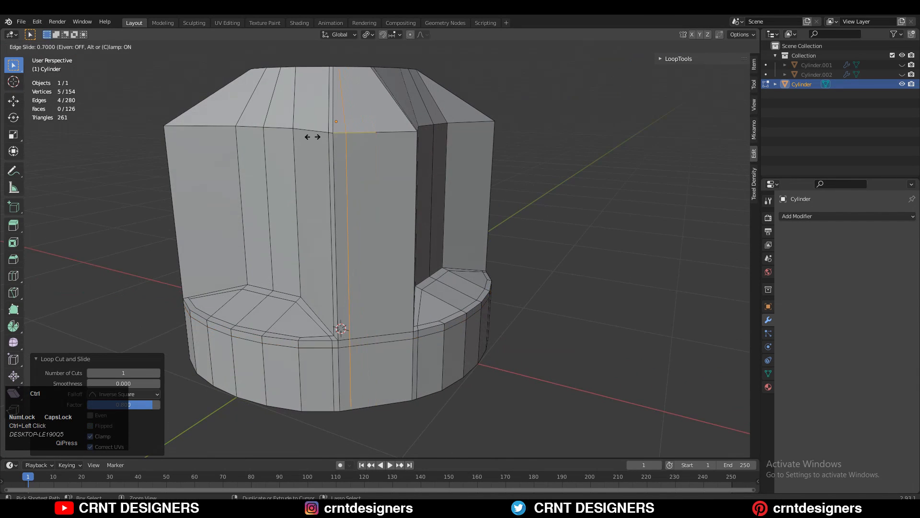
{"action": "left_click", "coordinate": [309, 139], "text": "ctrl"}
Step: Connect the two vertices at the lobe's lower corner where the flute edge meets the disc rim
{"action": "middle_click_drag", "start_coordinate": [327, 240], "coordinate": [331, 160], "text": "shift"}
{"action": "key", "text": "1"}
{"action": "left_click", "coordinate": [332, 279]}
{"action": "left_click", "coordinate": [342, 287], "text": "shift"}
{"action": "right_click", "coordinate": [354, 239]}
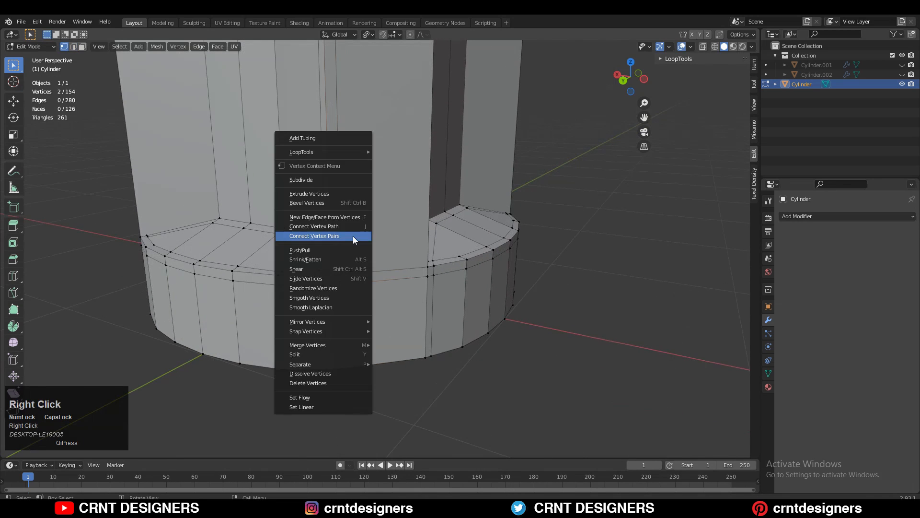
{"action": "left_click", "coordinate": [355, 238]}
Step: Add a loop cut around the tapered shoulder and slide it down close to the shoulder's lower edge
{"action": "middle_click_drag", "start_coordinate": [364, 255], "coordinate": [370, 276], "text": "shift"}
{"action": "middle_click_drag", "start_coordinate": [370, 276], "coordinate": [346, 355], "text": "shift"}
{"action": "middle_click_drag", "start_coordinate": [346, 355], "coordinate": [352, 235], "text": "ctrl"}
{"action": "key", "text": "ctrl+r"}
{"action": "left_click", "coordinate": [329, 192], "text": "ctrl"}
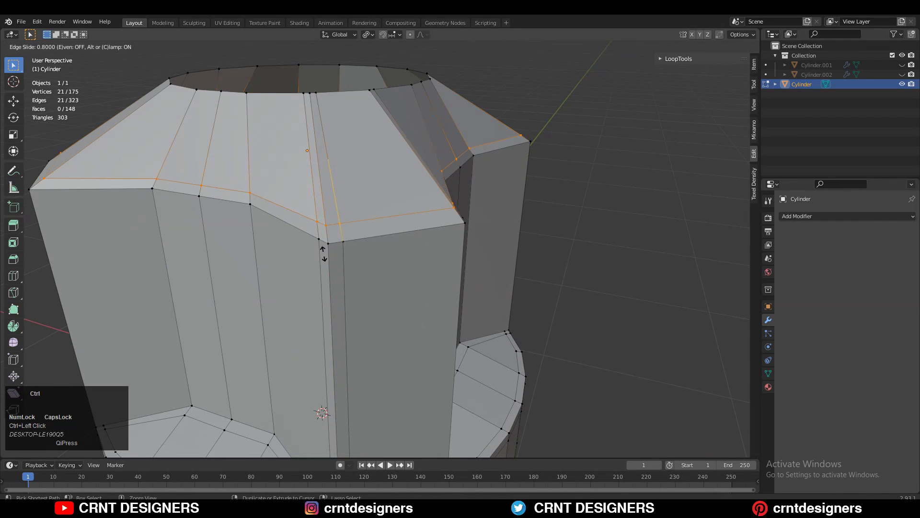
{"action": "left_click", "coordinate": [325, 257]}
Step: Dissolve the short edge linking the shoulder loop to the lobe's upper corner
{"action": "left_click", "coordinate": [318, 222]}
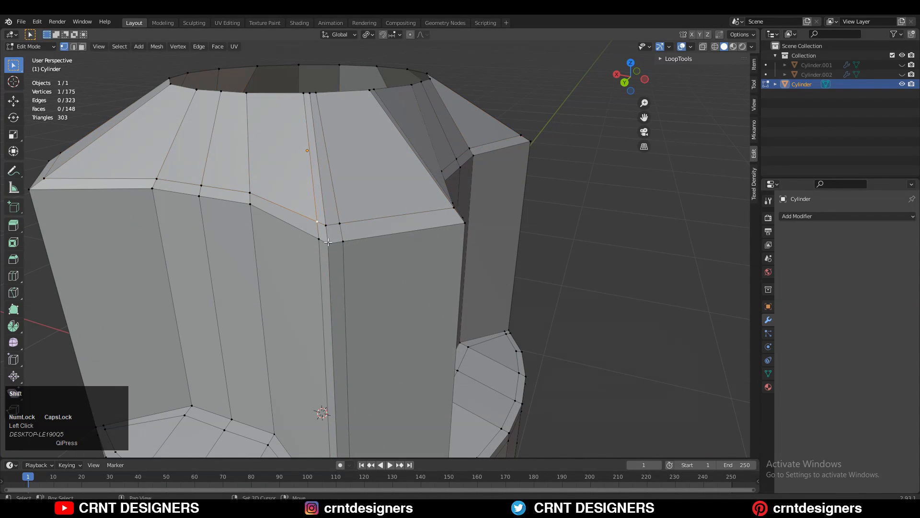
{"action": "key", "text": "2"}
{"action": "left_click", "coordinate": [328, 234]}
{"action": "key", "text": "ctrl+x"}
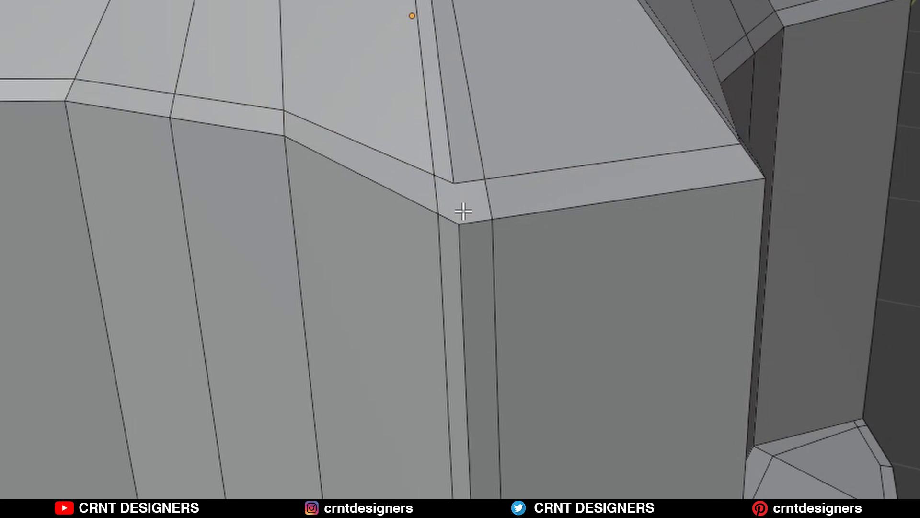
Step: Merge the neighbouring shoulder-loop vertex into the corner's loop vertex and dissolve the doubled edge running up the taper
{"action": "key", "text": "1"}
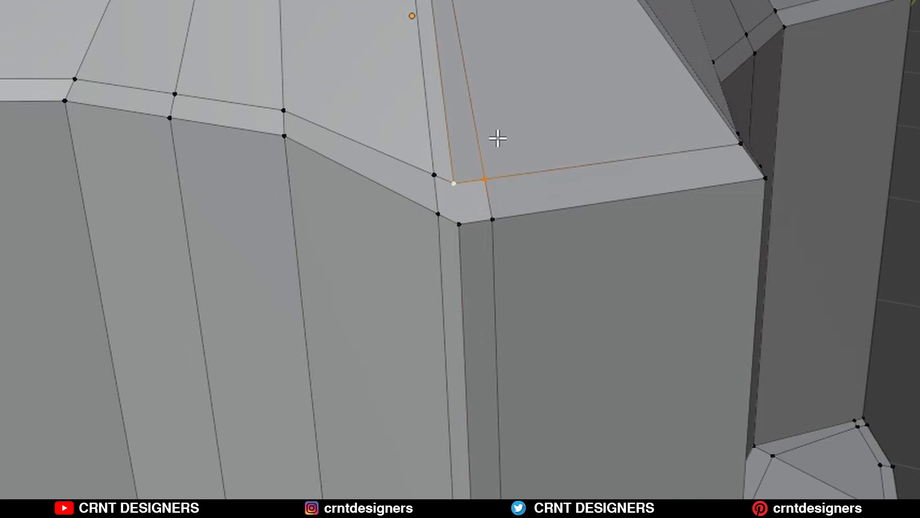
{"action": "key", "text": "m"}
{"action": "left_click", "coordinate": [471, 228]}
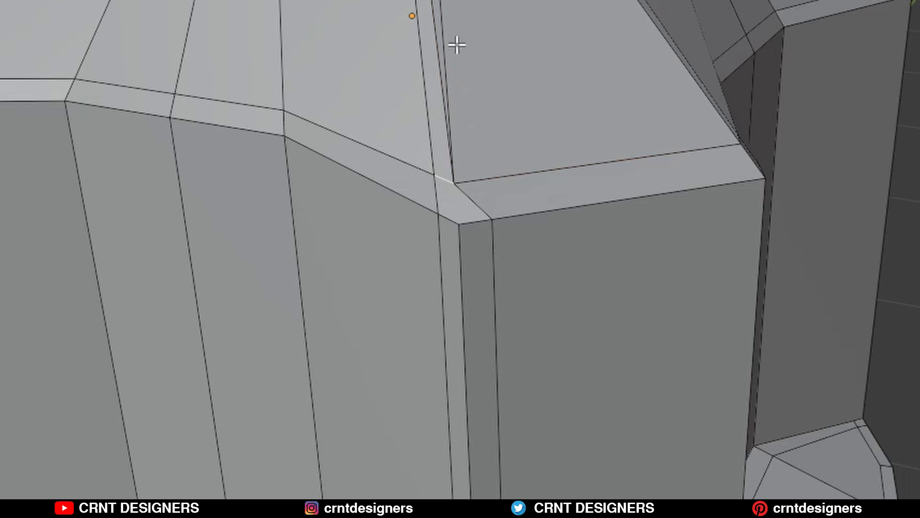
{"action": "key", "text": "1"}
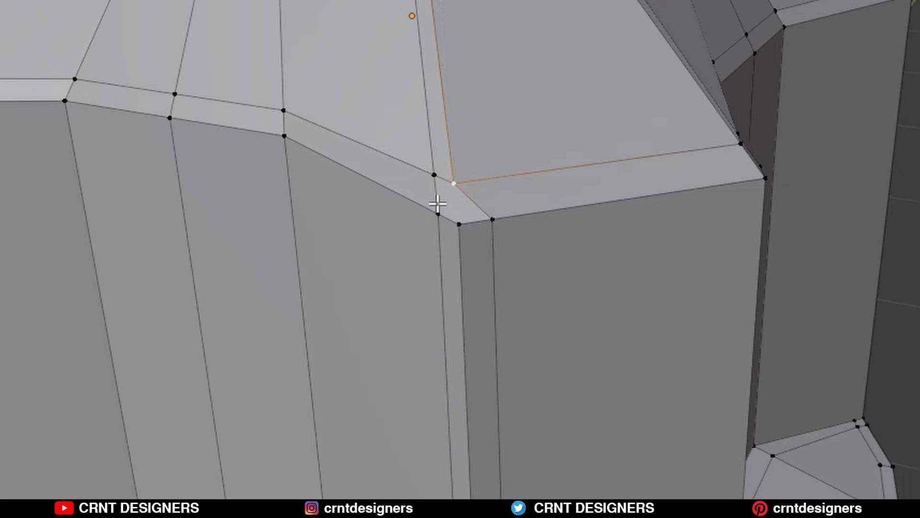
Step: Connect the shoulder corner vertex to the flute-side vertex on the lobe's upper edge and dissolve the redundant edges beside it
{"action": "key", "text": "ctrl+v"}
{"action": "left_click", "coordinate": [488, 134]}
{"action": "key", "text": "2"}
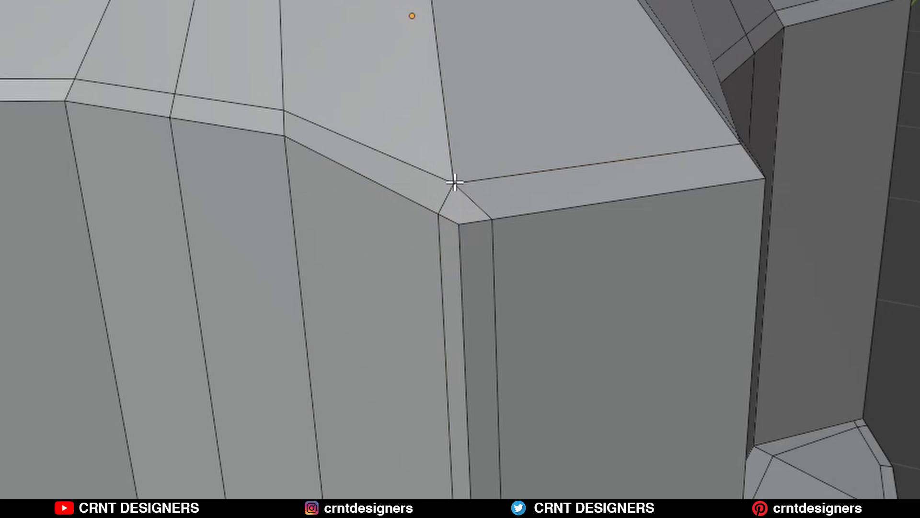
{"action": "key", "text": "1"}
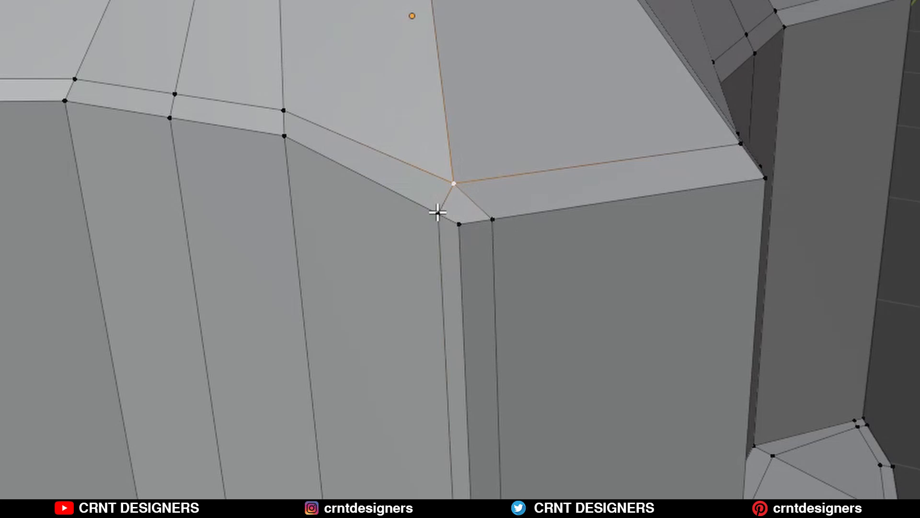
Step: Add a horizontal loop cut around the fluted body's wall and slide it close below the shoulder edge
{"action": "middle_click_drag", "start_coordinate": [437, 212], "coordinate": [533, 224]}
{"action": "scroll", "coordinate": [554, 221], "scroll_direction": "up", "scroll_amount": 2}
{"action": "key", "text": "ctrl+r"}
{"action": "left_click", "coordinate": [699, 376]}
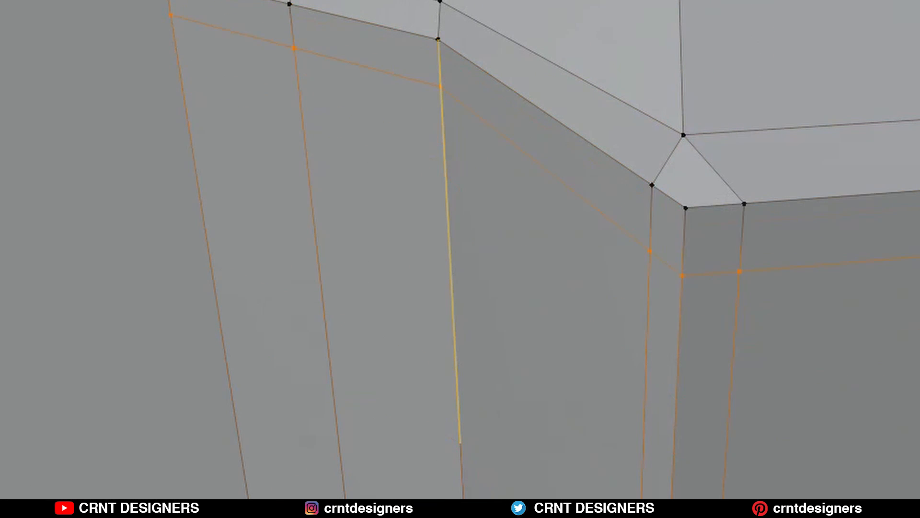
{"action": "left_click", "coordinate": [726, 67]}
{"action": "scroll", "coordinate": [725, 67], "scroll_direction": "down", "scroll_amount": 5}
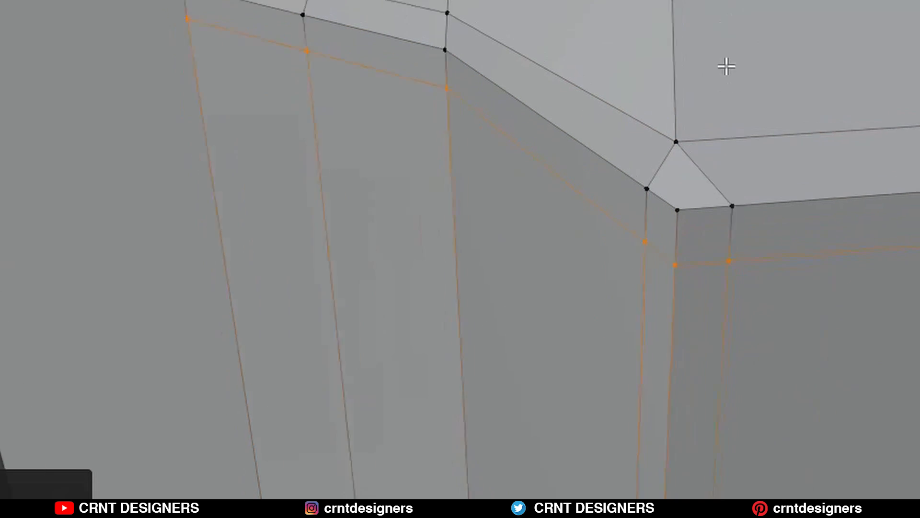
Step: From the top view, slide the shoulder vertex at the lobe's corner along its edge to even out the corner face
{"action": "middle_click_drag", "start_coordinate": [764, 115], "coordinate": [439, 229]}
{"action": "key", "text": "KP_7"}
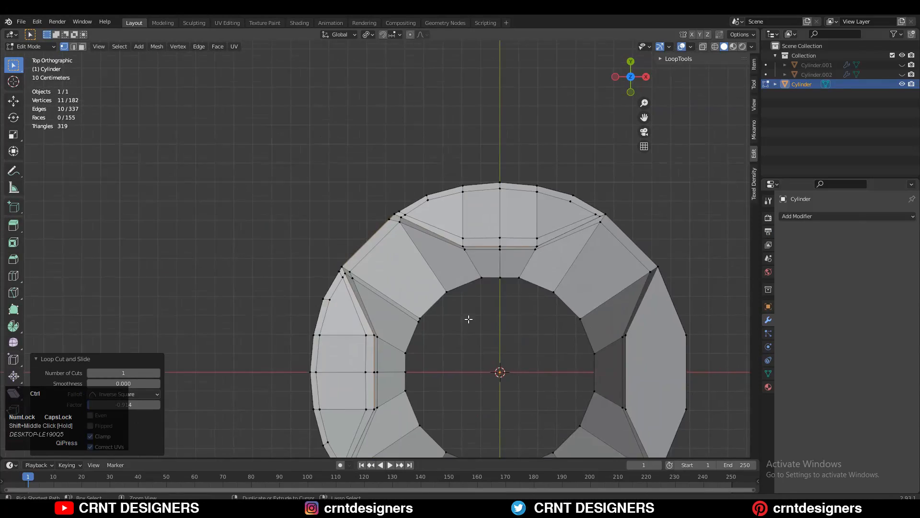
{"action": "middle_click_drag", "start_coordinate": [469, 319], "coordinate": [454, 191], "text": "ctrl"}
{"action": "middle_click_drag", "start_coordinate": [453, 191], "coordinate": [438, 302], "text": "shift"}
{"action": "left_click", "coordinate": [411, 277]}
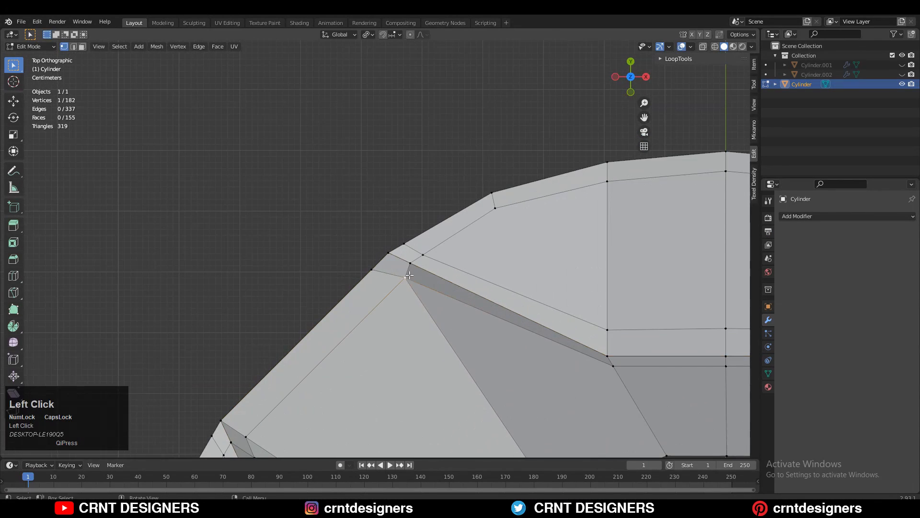
{"action": "key", "text": "g"}
{"action": "key", "text": "g"}
{"action": "left_click", "coordinate": [387, 274]}
{"action": "middle_click_drag", "start_coordinate": [387, 274], "coordinate": [386, 300], "text": "ctrl"}
{"action": "left_click", "coordinate": [288, 287]}
Step: Examine the small faces meeting at the lobe's upper corner
{"action": "middle_click_drag", "start_coordinate": [287, 307], "coordinate": [412, 201]}
{"action": "key", "text": "3"}
{"action": "left_click", "coordinate": [380, 153]}
{"action": "left_click", "coordinate": [373, 168], "text": "shift"}
{"action": "left_click", "coordinate": [386, 168], "text": "shift"}
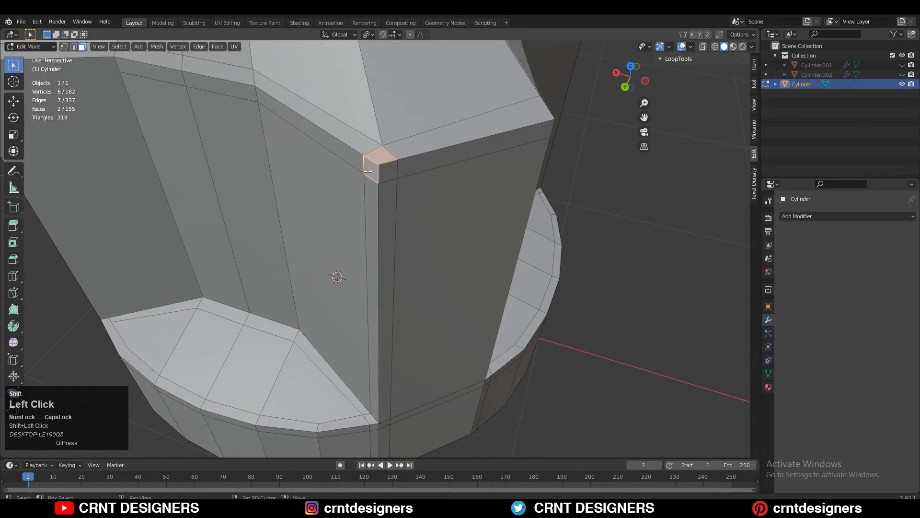
{"action": "middle_click_drag", "start_coordinate": [385, 169], "coordinate": [375, 222]}
{"action": "key", "text": "KP_7"}
Step: Add a vertical loop cut on the lobe's outer face and slide it close to the opposite flute corner
{"action": "key", "text": "ctrl+r"}
{"action": "left_click", "coordinate": [393, 195]}
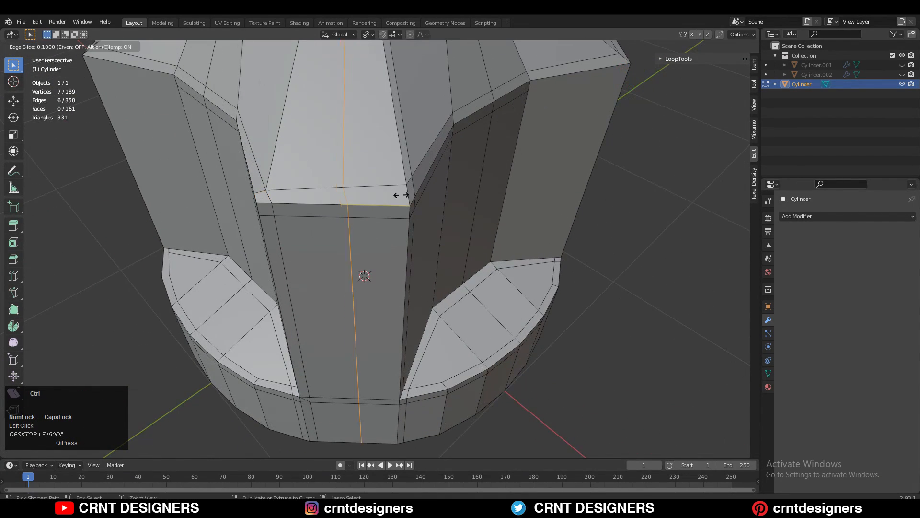
{"action": "left_click", "coordinate": [447, 202]}
Step: Merge the two shoulder-loop vertices at the lobe's opposite upper corner and dissolve the extra edge running up the taper
{"action": "middle_click_drag", "start_coordinate": [440, 206], "coordinate": [396, 206]}
{"action": "key", "text": "1"}
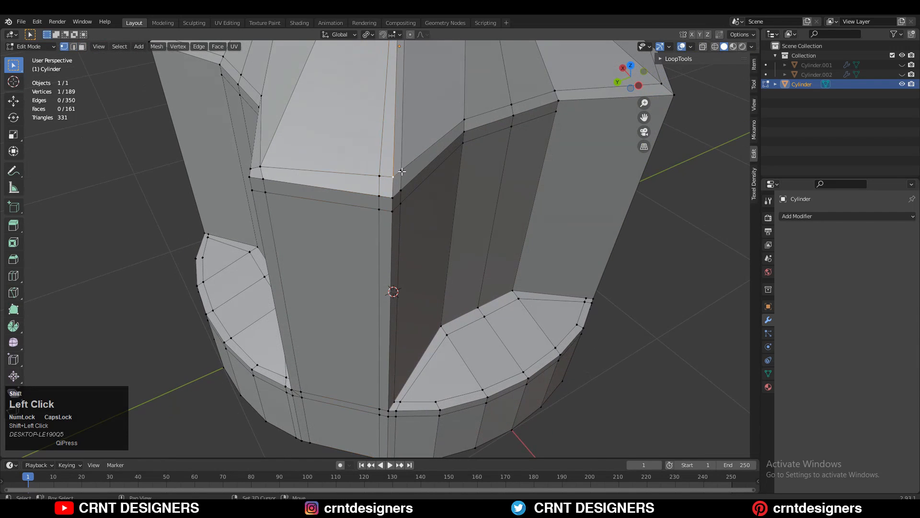
{"action": "middle_click_drag", "start_coordinate": [401, 171], "coordinate": [384, 185], "text": "shift"}
{"action": "scroll", "coordinate": [374, 202], "scroll_direction": "up", "scroll_amount": 1}
{"action": "left_click", "coordinate": [320, 221]}
{"action": "left_click", "coordinate": [337, 222], "text": "shift"}
{"action": "key", "text": "m"}
{"action": "left_click", "coordinate": [331, 218]}
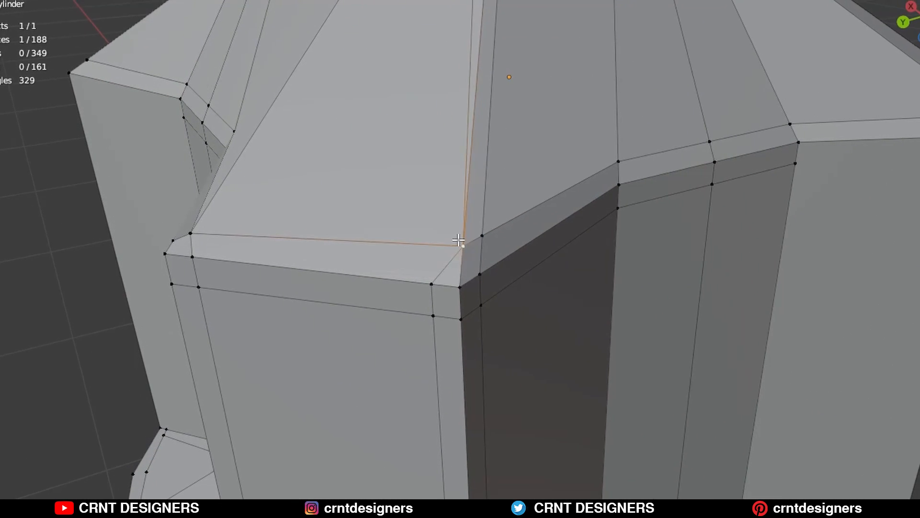
{"action": "key", "text": "2"}
{"action": "left_click", "coordinate": [466, 185]}
{"action": "key", "text": "ctrl+x"}
{"action": "middle_click_drag", "start_coordinate": [459, 261], "coordinate": [423, 244]}
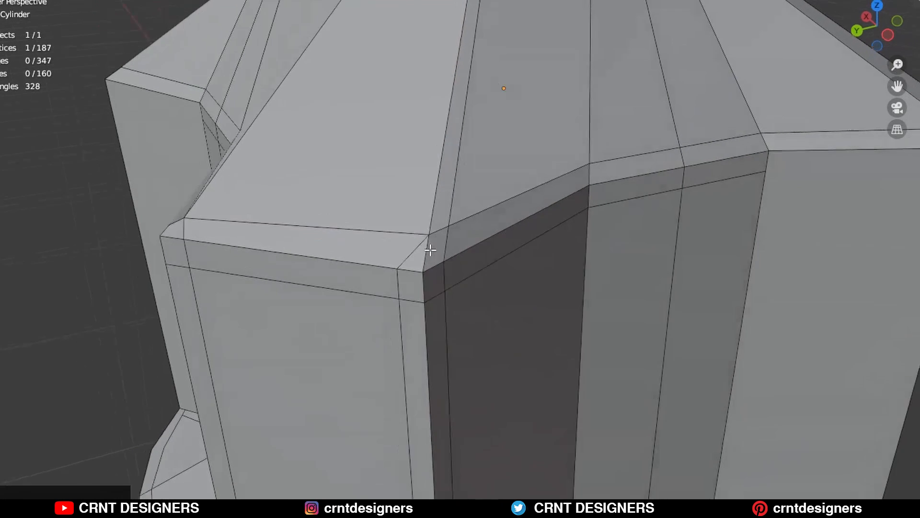
Step: Connect that corner's shoulder vertex to the flute-side vertex on the lobe's upper edge
{"action": "key", "text": "1"}
{"action": "left_click", "coordinate": [444, 261], "text": "shift"}
{"action": "right_click", "coordinate": [428, 175]}
{"action": "left_click", "coordinate": [426, 221]}
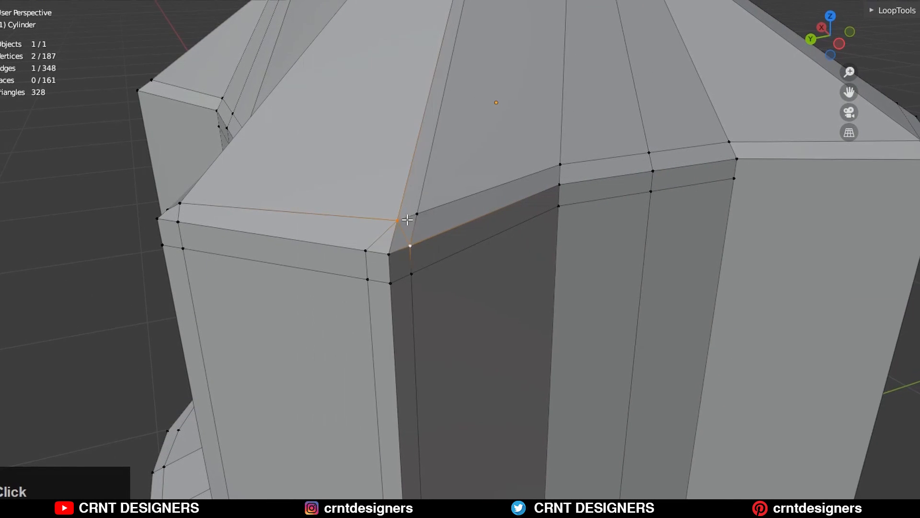
Step: Dissolve the leftover short edges at this corner and the remaining extra edge up the flute side of the taper
{"action": "key", "text": "ctrl+x"}
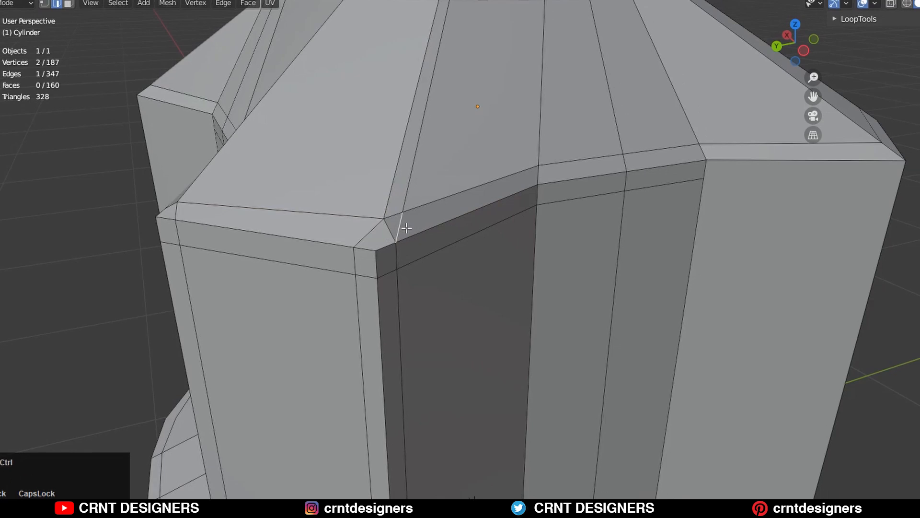
{"action": "key", "text": "ctrl+x"}
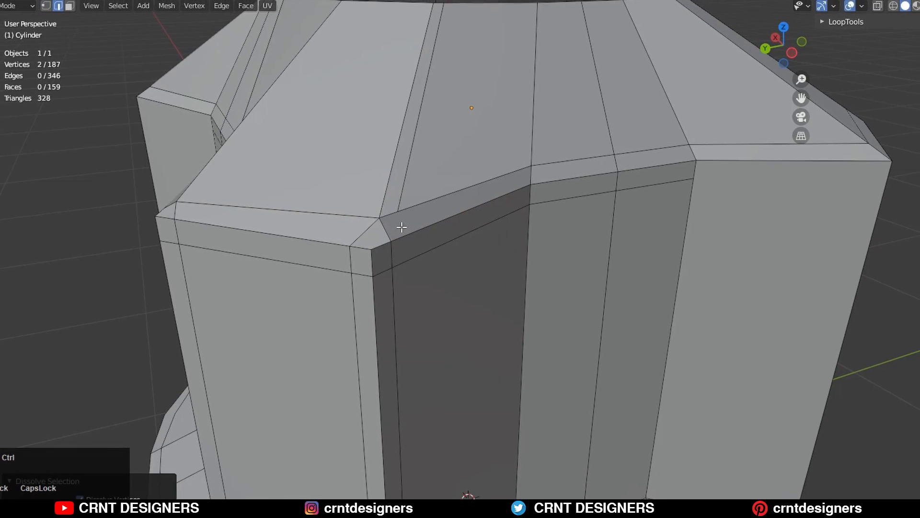
{"action": "middle_click_drag", "start_coordinate": [413, 223], "coordinate": [416, 247], "text": "ctrl"}
{"action": "left_click", "coordinate": [423, 202], "text": "alt"}
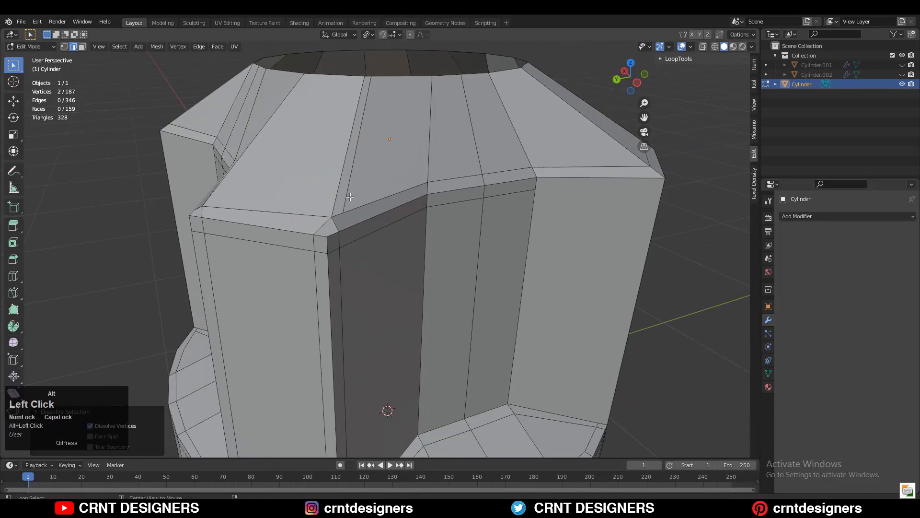
{"action": "key", "text": "ctrl+x"}
{"action": "key", "text": "1"}
Step: From the top view, slide the opposite corner's shoulder vertex along its edge to match the first corner
{"action": "middle_click_drag", "start_coordinate": [346, 215], "coordinate": [345, 206], "text": "ctrl"}
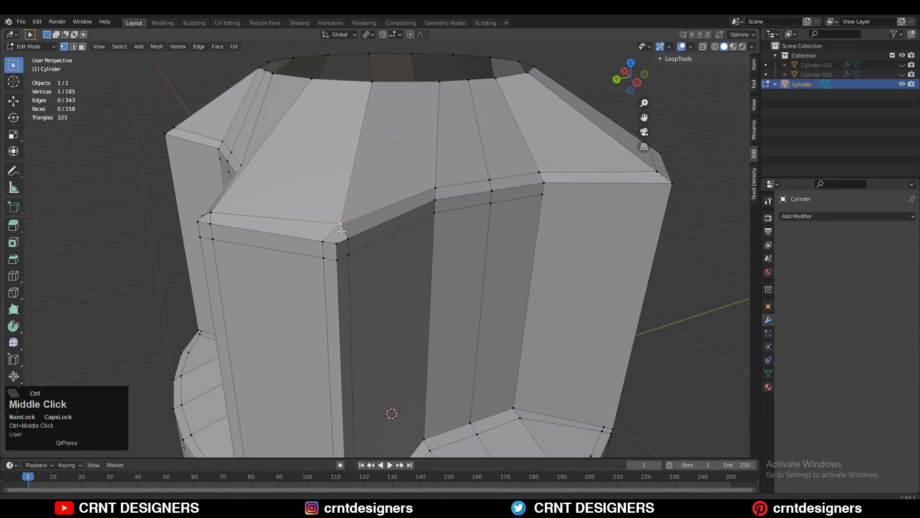
{"action": "left_click", "coordinate": [336, 218]}
{"action": "key", "text": "g"}
{"action": "key", "text": "g"}
{"action": "key", "text": "KP_7"}
{"action": "middle_click_drag", "start_coordinate": [314, 244], "coordinate": [631, 73], "text": "ctrl"}
{"action": "key", "text": "g"}
{"action": "key", "text": "g"}
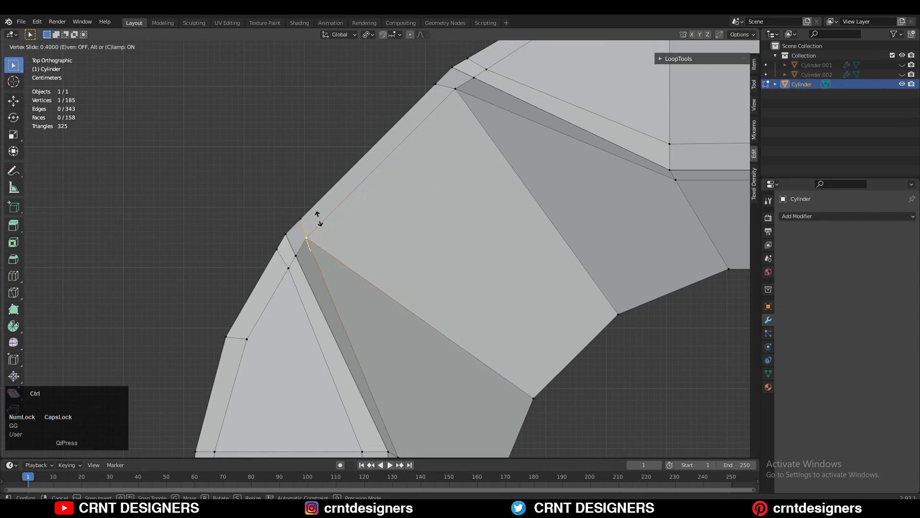
{"action": "left_click", "coordinate": [318, 219]}
Step: Select the whole mesh and symmetrize it in the +Y to -Y direction
{"action": "scroll", "coordinate": [302, 232], "scroll_direction": "down", "scroll_amount": 3}
{"action": "key", "text": "a"}
{"action": "key", "text": "a"}
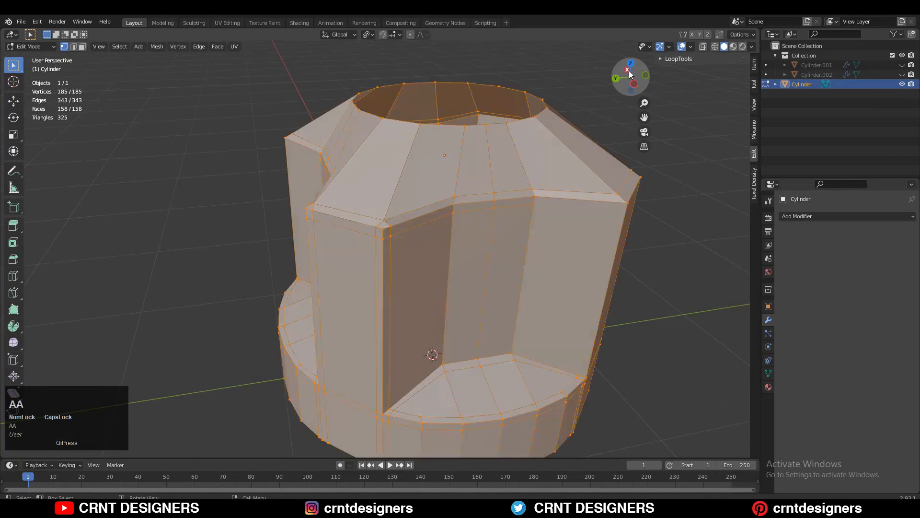
{"action": "key", "text": "a"}
{"action": "left_click", "coordinate": [631, 64]}
{"action": "middle_click_drag", "start_coordinate": [503, 236], "coordinate": [161, 131], "text": "shift"}
{"action": "left_click", "coordinate": [157, 46]}
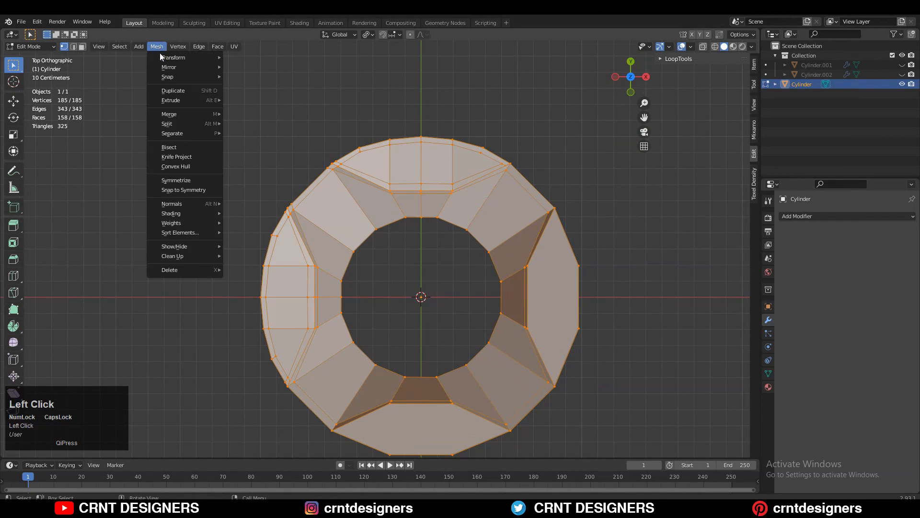
{"action": "left_click", "coordinate": [177, 180]}
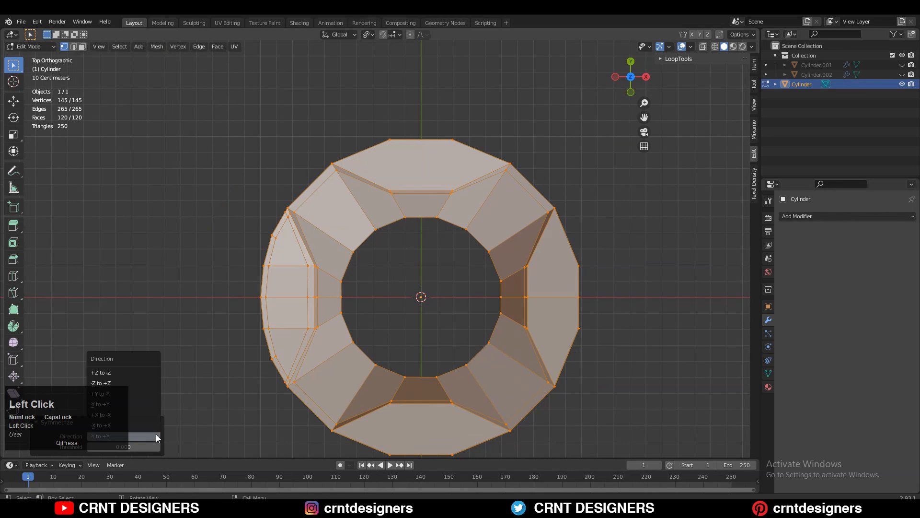
{"action": "left_click", "coordinate": [152, 394]}
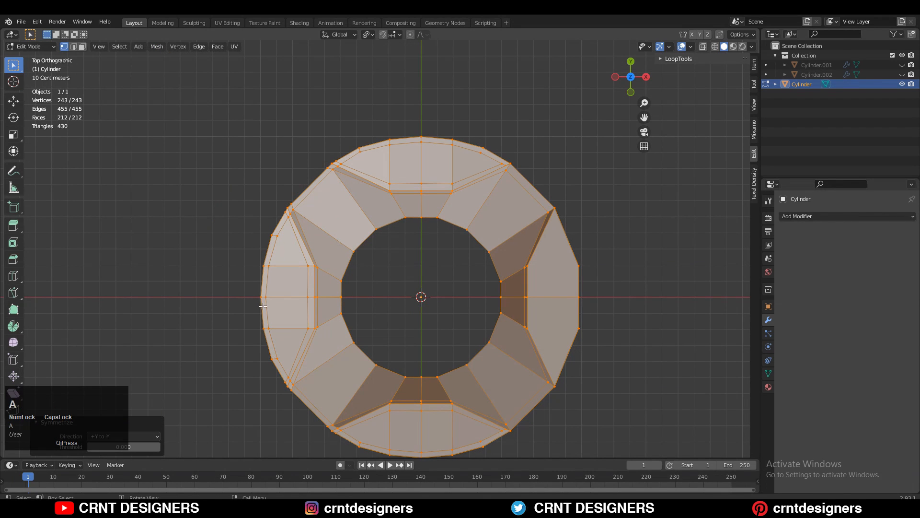
Step: Symmetrize the whole mesh in the -X to +X direction and clear the selection
{"action": "left_click", "coordinate": [157, 47]}
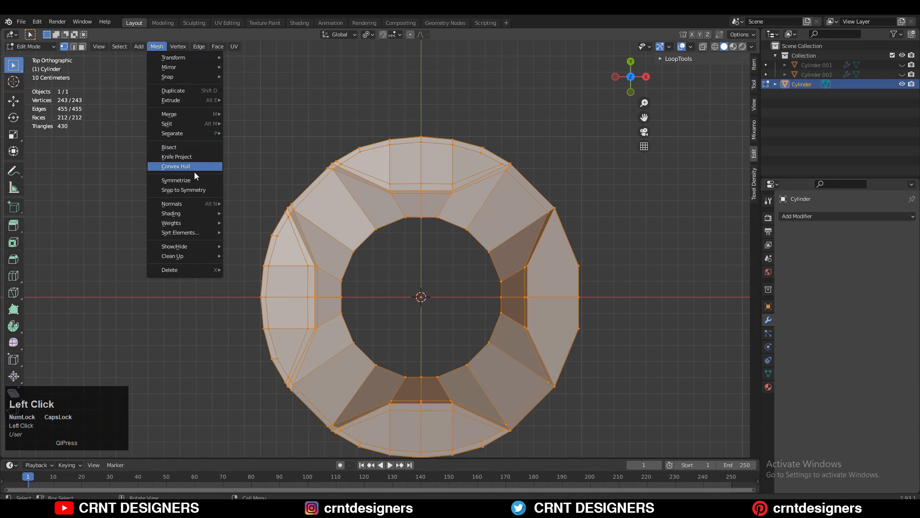
{"action": "left_click", "coordinate": [193, 179]}
{"action": "left_click", "coordinate": [147, 437]}
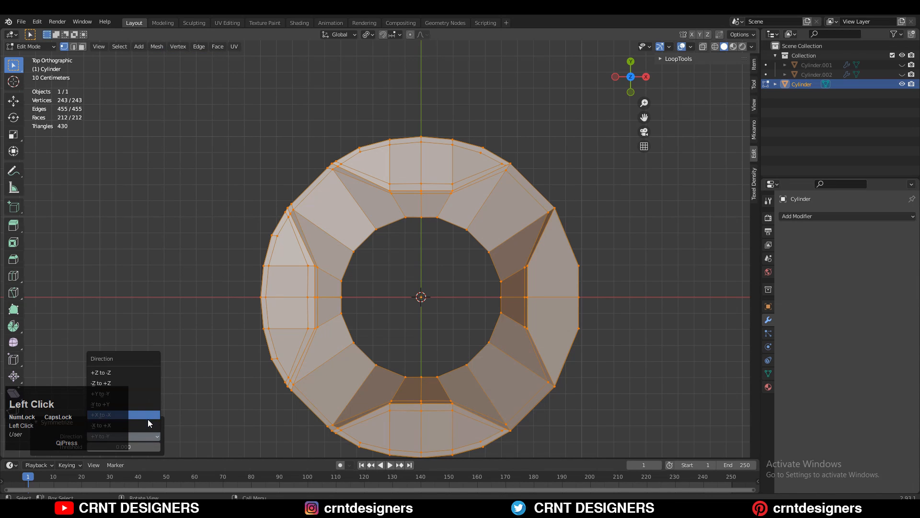
{"action": "left_click", "coordinate": [148, 419]}
{"action": "left_click", "coordinate": [214, 229]}
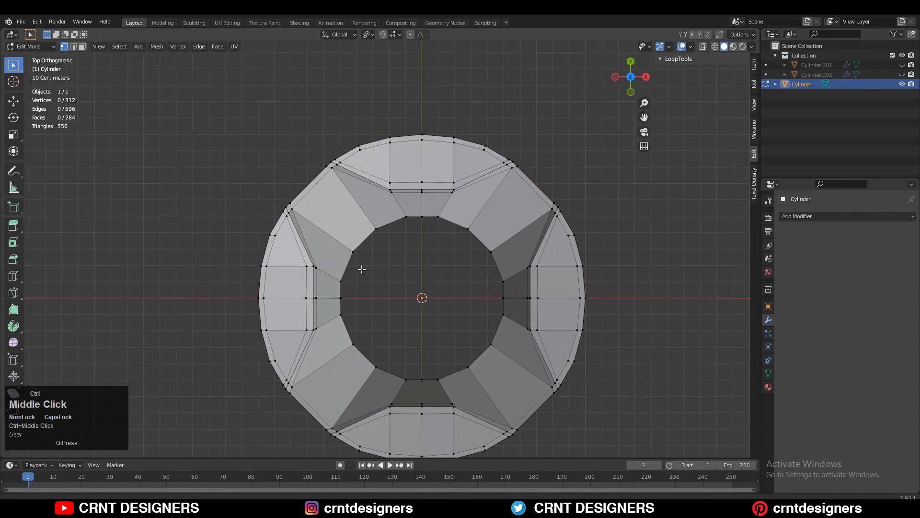
Step: Dissolve the surplus centre edges running down the taper from the opening's rim
{"action": "key", "text": "Tab"}
{"action": "middle_click_drag", "start_coordinate": [360, 267], "coordinate": [439, 282]}
{"action": "key", "text": "Tab"}
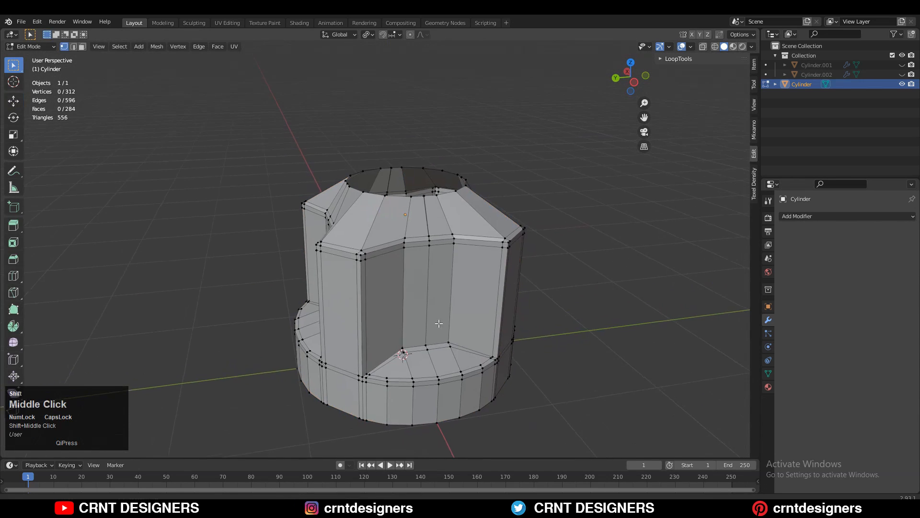
{"action": "middle_click_drag", "start_coordinate": [436, 322], "coordinate": [417, 245]}
{"action": "key", "text": "2"}
{"action": "key", "text": "ctrl+x"}
{"action": "left_click", "coordinate": [472, 296], "text": "alt"}
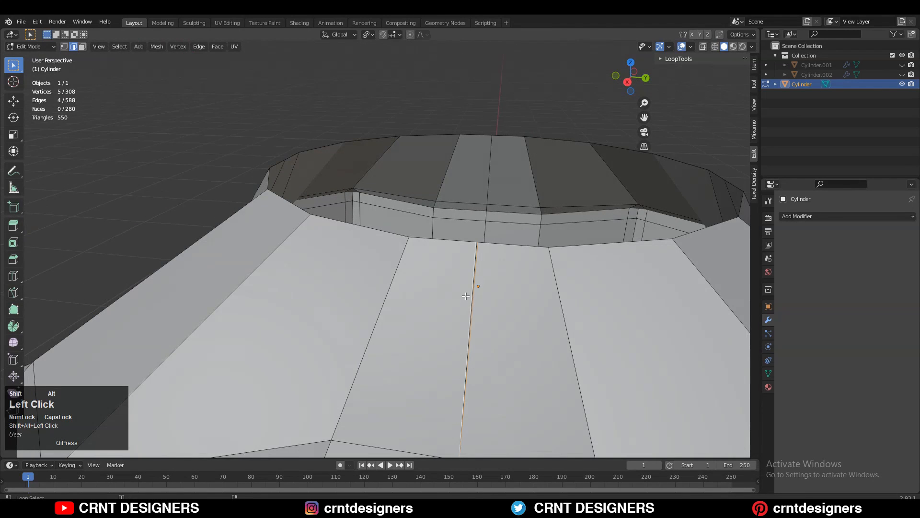
{"action": "key", "text": "ctrl+x"}
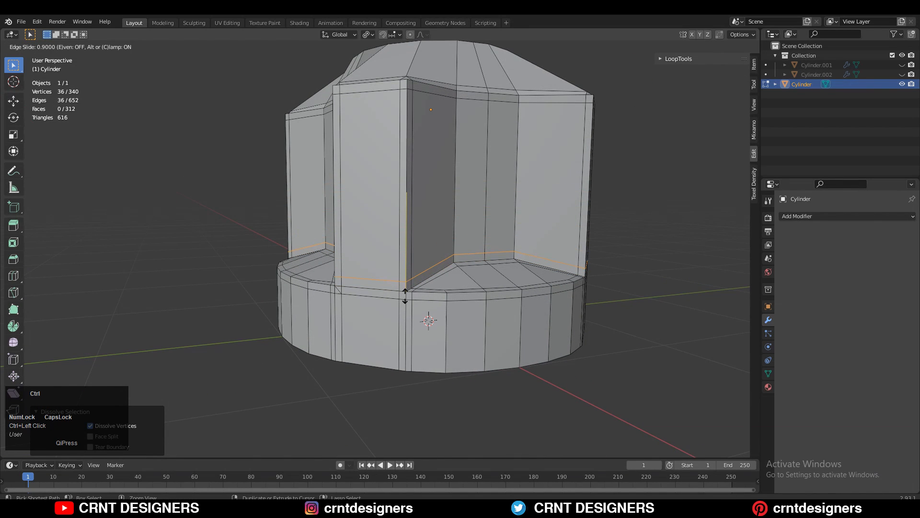
Step: Add a horizontal loop cut around the fluted body's wall and edge-slide it into place just above the base ledges
{"action": "left_click", "coordinate": [405, 299]}
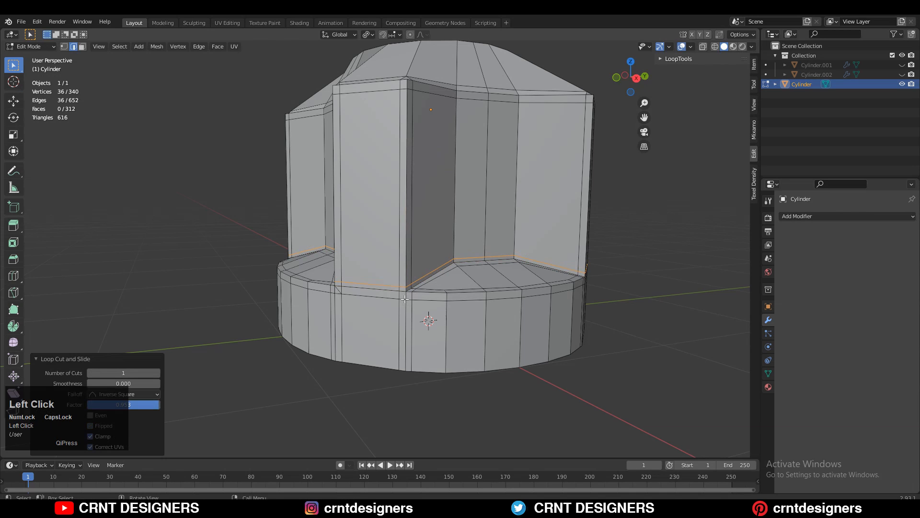
{"action": "middle_click_drag", "start_coordinate": [405, 299], "coordinate": [450, 277]}
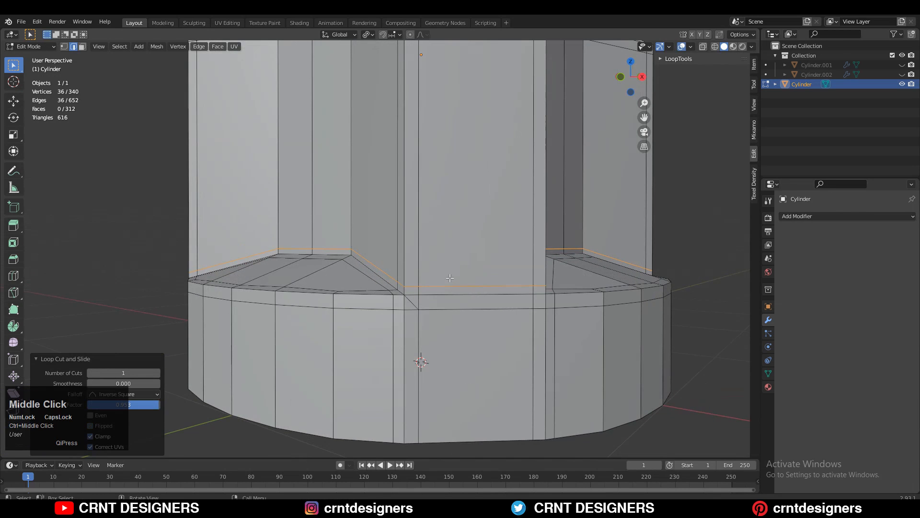
{"action": "key", "text": "g"}
{"action": "key", "text": "g"}
{"action": "left_click", "coordinate": [441, 285]}
Step: Connect the vertices diagonally across a lower corner of the lobe's outer face and dissolve the edges it replaces
{"action": "left_click", "coordinate": [410, 302]}
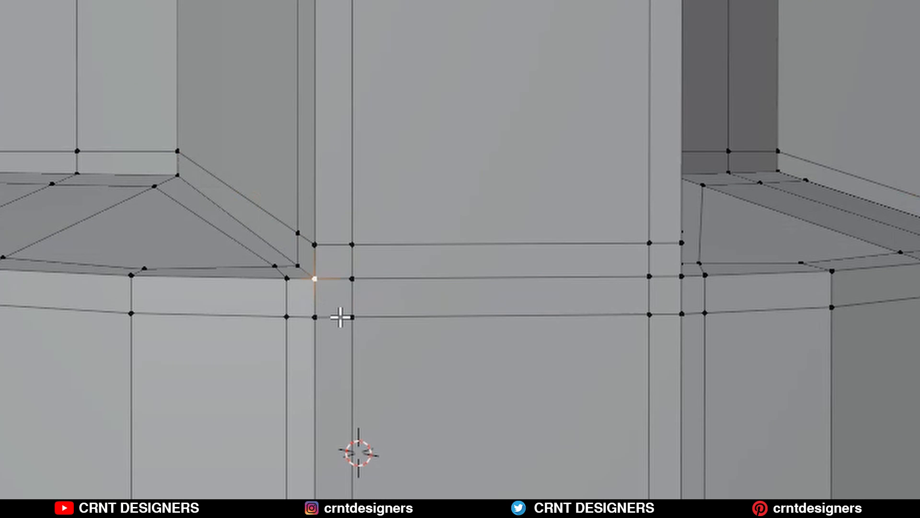
{"action": "left_click", "coordinate": [340, 318], "text": "shift"}
{"action": "right_click", "coordinate": [362, 240]}
{"action": "left_click", "coordinate": [364, 248]}
{"action": "key", "text": "2"}
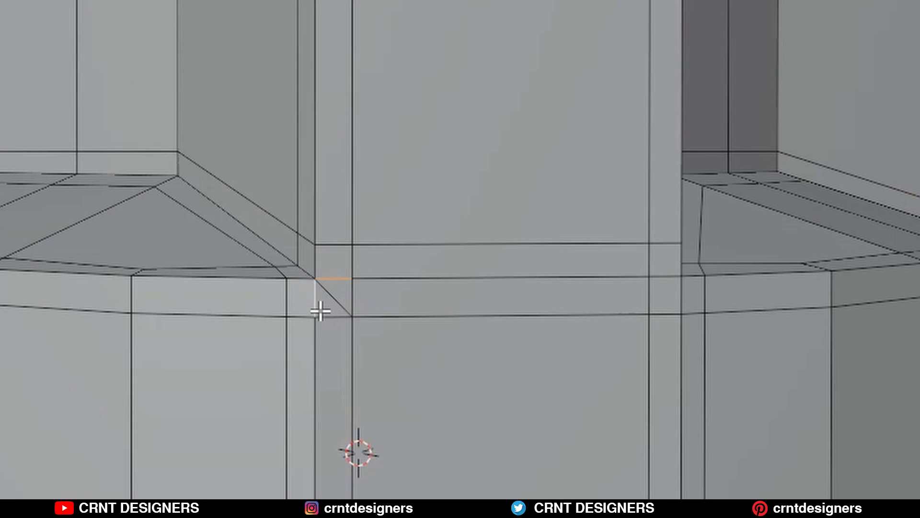
Step: Connect the vertices diagonally across the opposite lower corner of the same lobe face and dissolve the redundant edges
{"action": "middle_click_drag", "start_coordinate": [345, 315], "coordinate": [463, 370]}
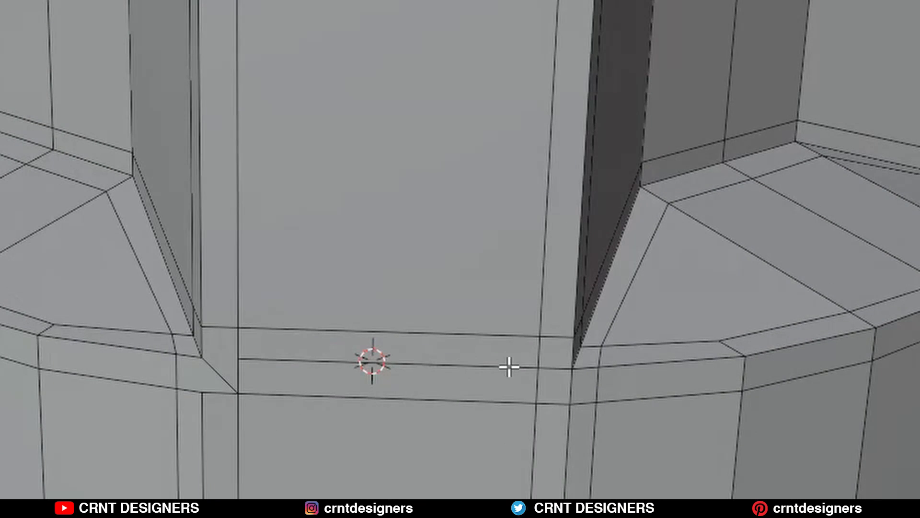
{"action": "key", "text": "1"}
{"action": "left_click", "coordinate": [573, 370], "text": "shift"}
{"action": "right_click", "coordinate": [551, 335]}
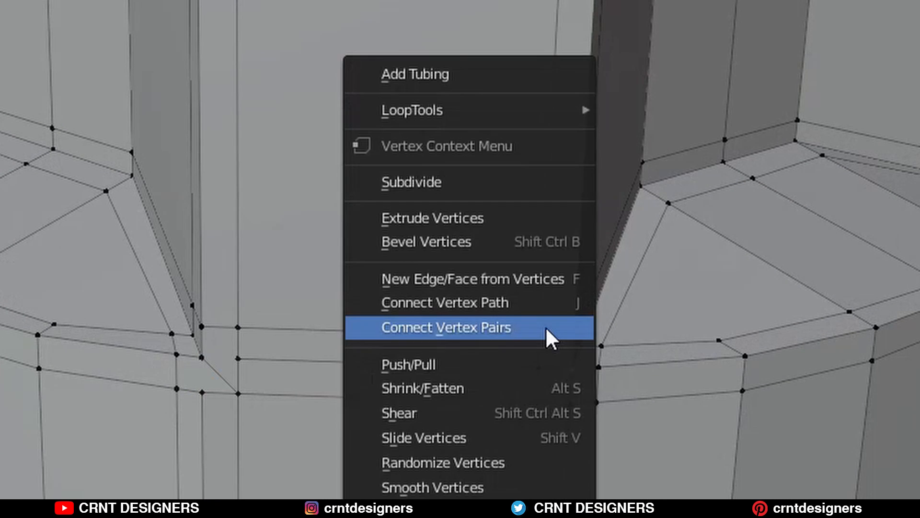
{"action": "left_click", "coordinate": [551, 335]}
{"action": "key", "text": "2"}
{"action": "left_click", "coordinate": [577, 396]}
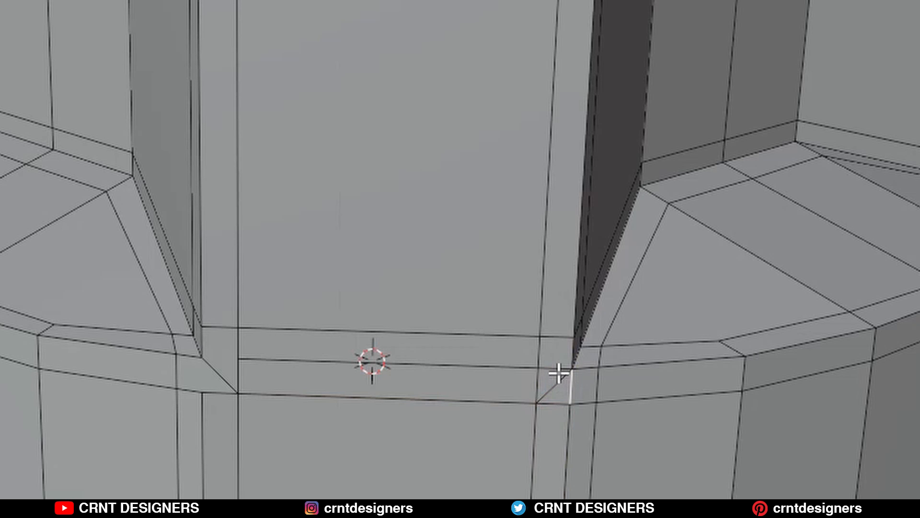
Step: Connect the support loops diagonally on both sides of that second corner, joining the base rim and lobe wall edges
{"action": "key", "text": "1"}
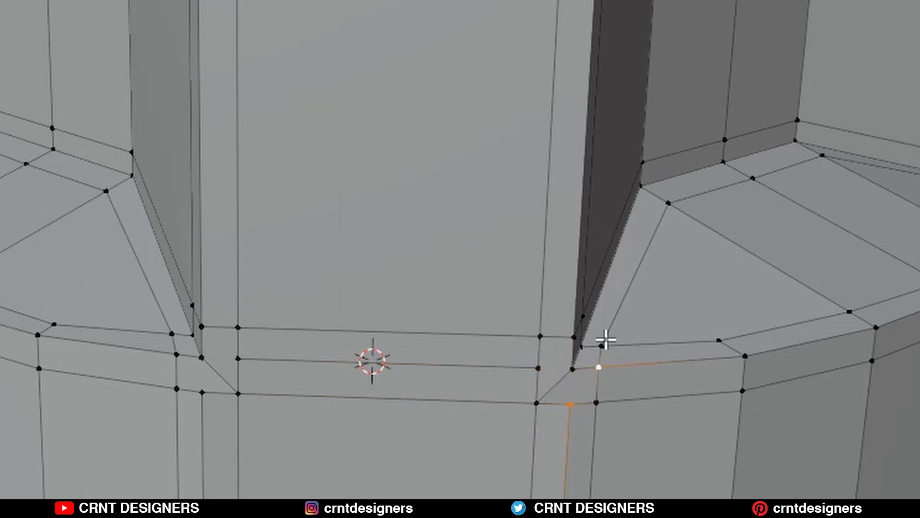
{"action": "right_click", "coordinate": [606, 341]}
{"action": "left_click", "coordinate": [612, 324]}
{"action": "right_click", "coordinate": [525, 295]}
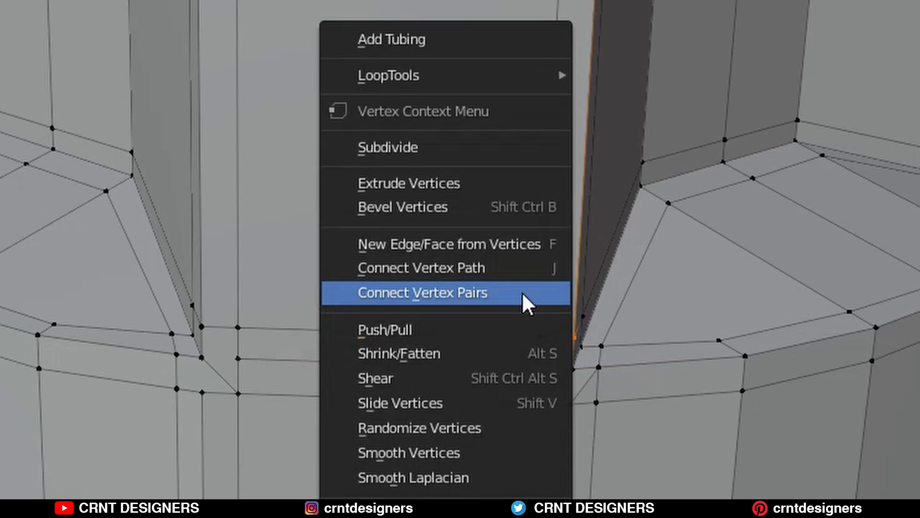
{"action": "left_click", "coordinate": [525, 296]}
{"action": "key", "text": "2"}
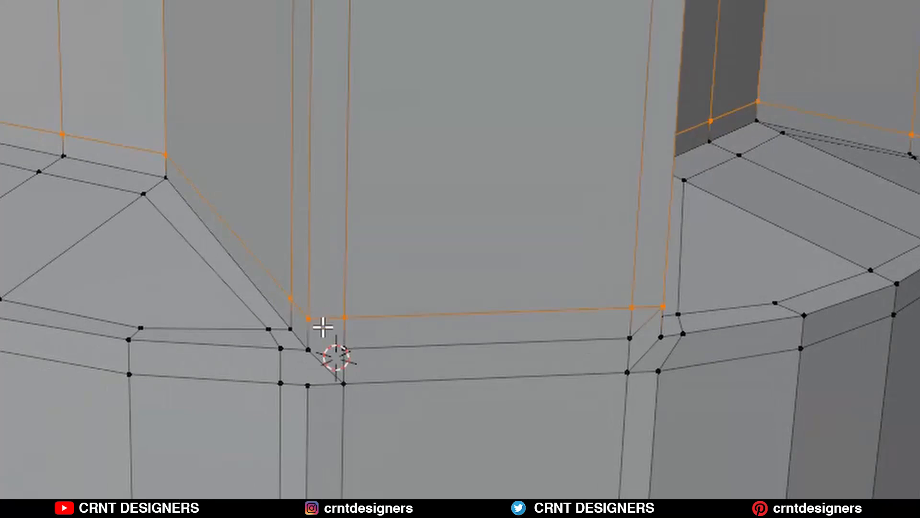
Step: Connect the matching support-loop diagonals around the lobe's first lower corner, above and beside the existing diagonal
{"action": "left_click", "coordinate": [308, 319]}
{"action": "left_click", "coordinate": [340, 349], "text": "shift"}
{"action": "right_click", "coordinate": [396, 267]}
{"action": "left_click", "coordinate": [397, 267]}
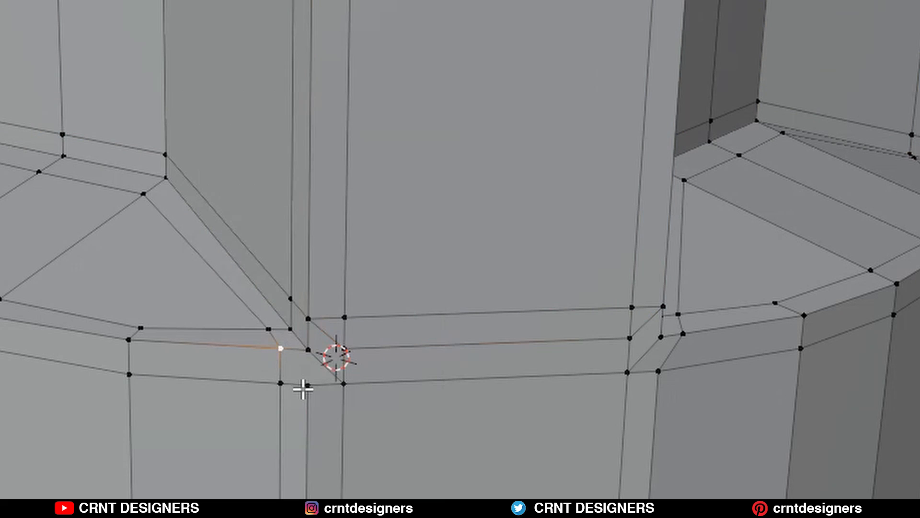
{"action": "right_click", "coordinate": [283, 314]}
{"action": "left_click", "coordinate": [283, 314]}
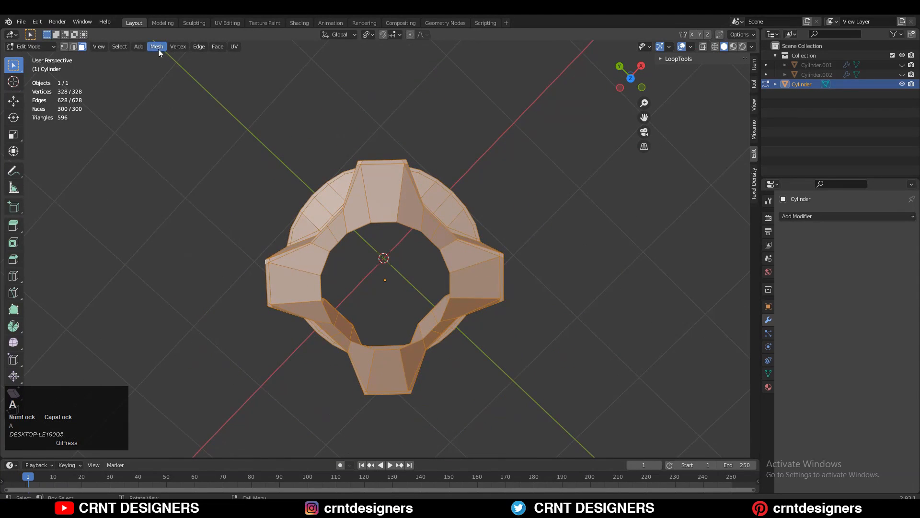
Step: Symmetrize the whole mesh to copy the reworked lower corners to the other lobes
{"action": "left_click", "coordinate": [159, 52]}
{"action": "left_click", "coordinate": [168, 188]}
{"action": "left_click", "coordinate": [136, 437]}
{"action": "left_click", "coordinate": [139, 390]}
{"action": "left_click", "coordinate": [206, 360]}
Step: Add a Subdivision Surface modifier with Levels Viewport set to 2 and inspect the smoothed body in edit mode
{"action": "middle_click_drag", "start_coordinate": [206, 359], "coordinate": [671, 256]}
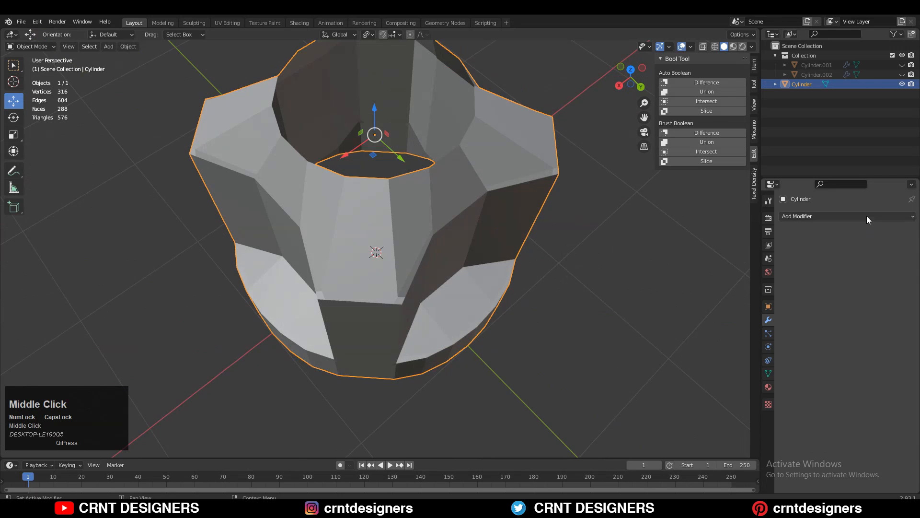
{"action": "left_click", "coordinate": [853, 216]}
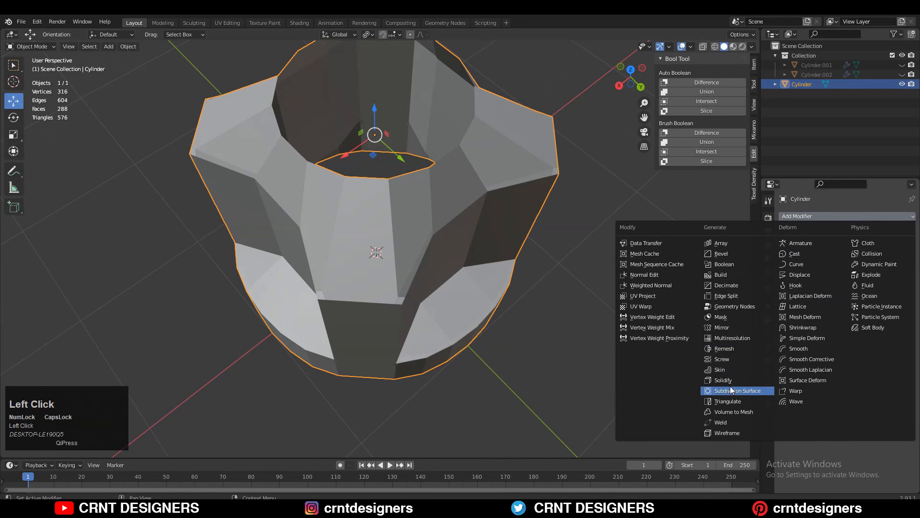
{"action": "left_click", "coordinate": [732, 390]}
{"action": "key", "text": "Tab"}
{"action": "middle_click_drag", "start_coordinate": [295, 158], "coordinate": [536, 312]}
{"action": "key", "text": "Tab"}
{"action": "key", "text": "Tab"}
{"action": "key", "text": "2"}
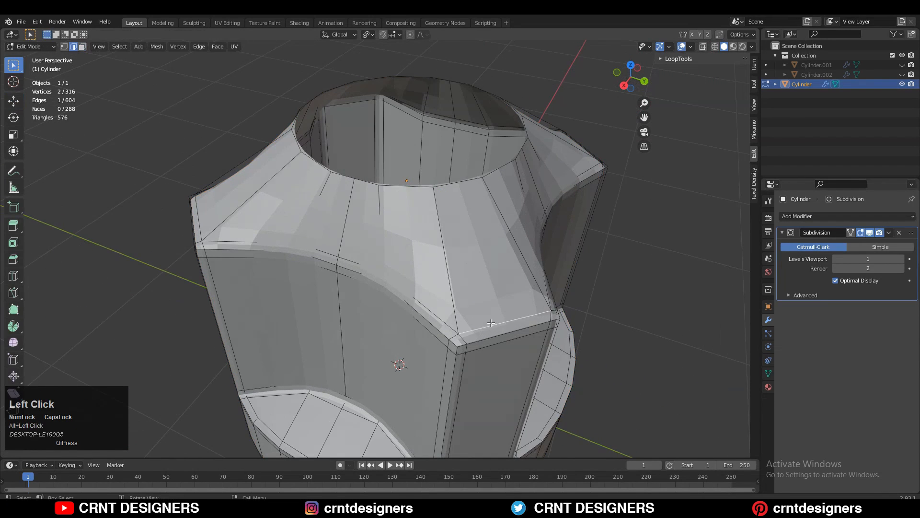
{"action": "left_click", "coordinate": [863, 233]}
Step: Fill the circular opening's rim with a face and inset it by about 0.02 m
{"action": "key", "text": "a"}
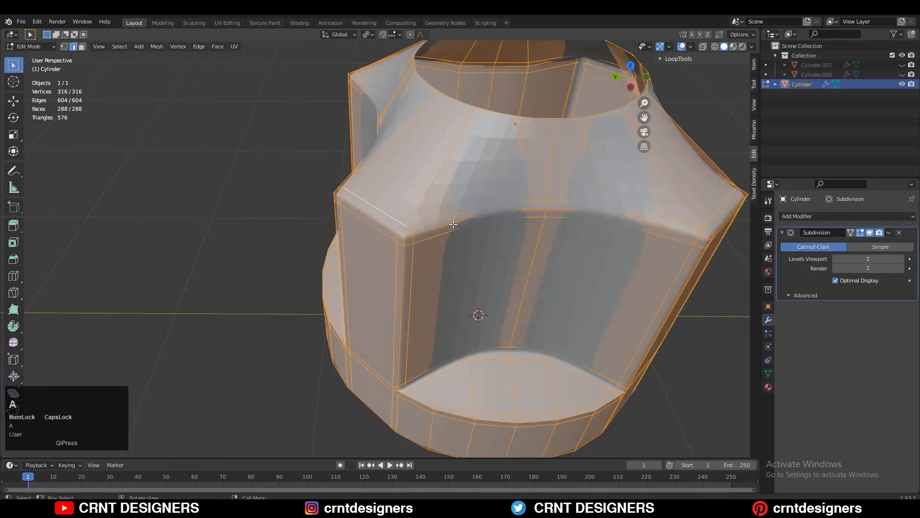
{"action": "scroll", "coordinate": [452, 224], "scroll_direction": "up", "scroll_amount": 2}
{"action": "middle_click_drag", "start_coordinate": [452, 223], "coordinate": [407, 178]}
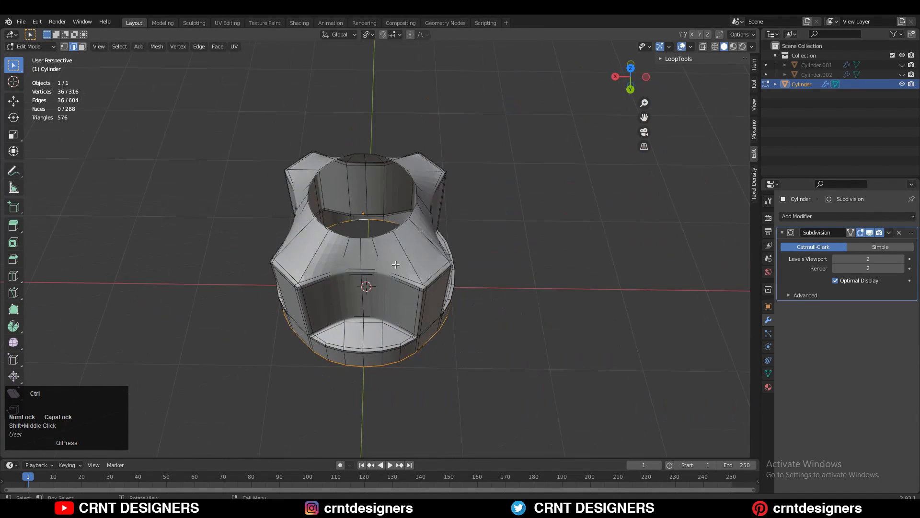
{"action": "left_click", "coordinate": [424, 224], "text": "alt"}
{"action": "middle_click_drag", "start_coordinate": [414, 218], "coordinate": [423, 183]}
{"action": "key", "text": "f"}
{"action": "key", "text": "i"}
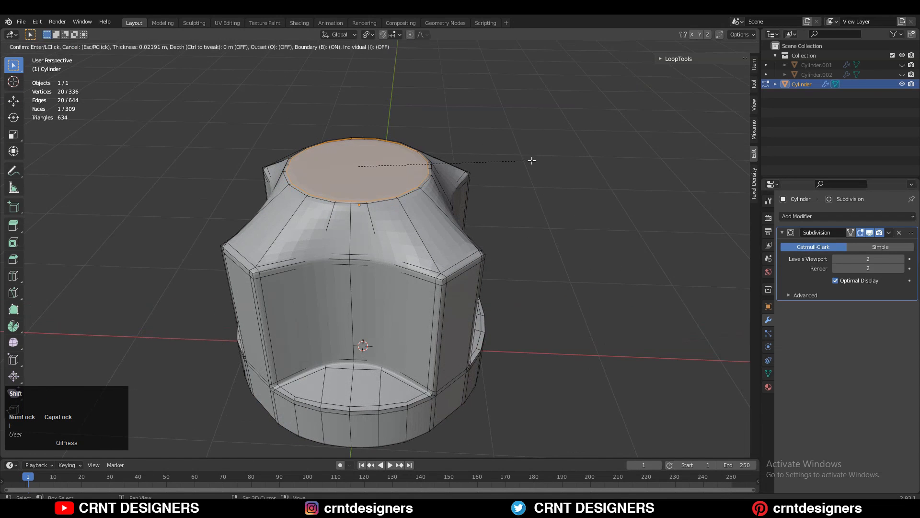
{"action": "left_click", "coordinate": [532, 160]}
Step: Try a loop cut around the taper slid up close to the rim, and undo it
{"action": "middle_click_drag", "start_coordinate": [413, 219], "coordinate": [413, 196], "text": "ctrl"}
{"action": "key", "text": "ctrl+r"}
{"action": "left_click", "coordinate": [413, 196]}
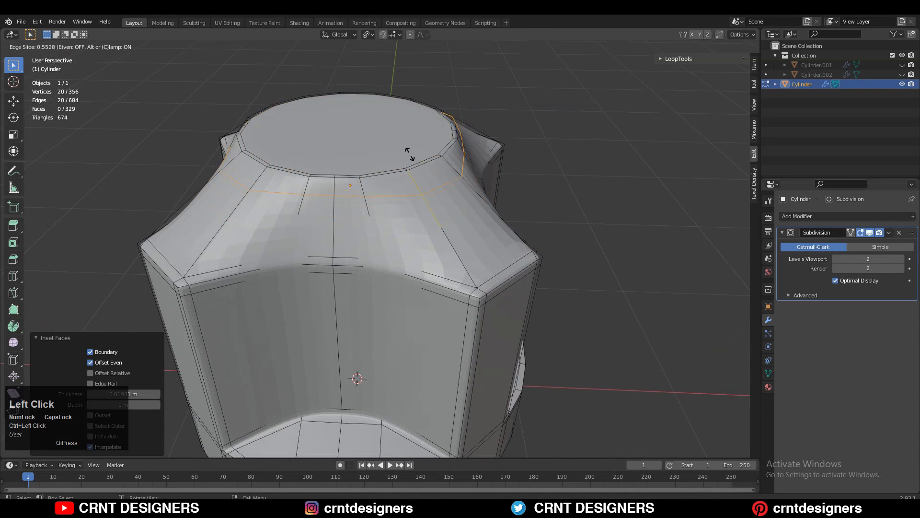
{"action": "left_click", "coordinate": [403, 135]}
{"action": "middle_click_drag", "start_coordinate": [402, 132], "coordinate": [417, 201]}
{"action": "key", "text": "ctrl+z"}
Step: Dissolve the cap's inset loop and bevel the rim loop 0.024 m wide with 2 segments
{"action": "left_click", "coordinate": [420, 195], "text": "alt"}
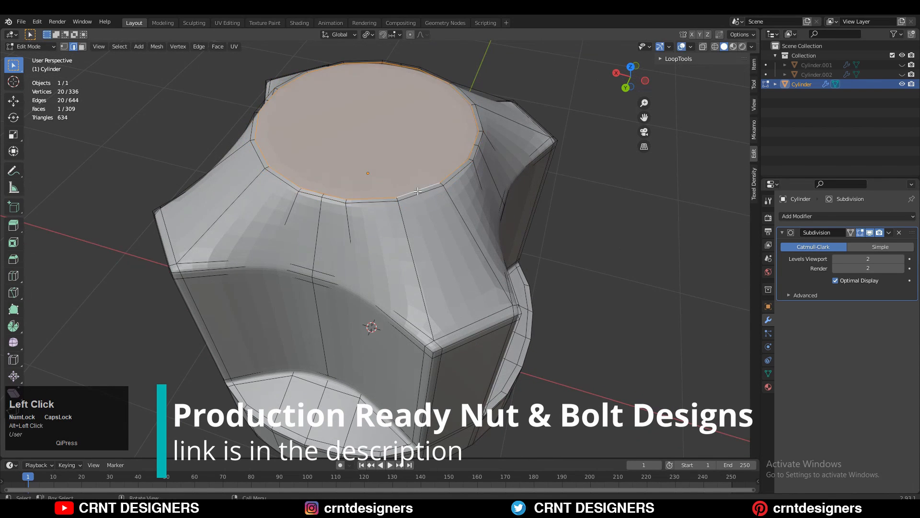
{"action": "key", "text": "ctrl+x"}
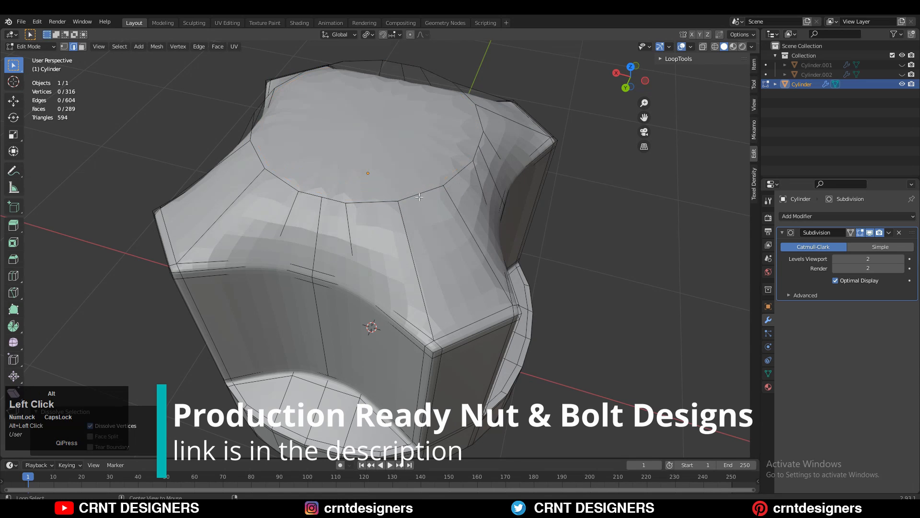
{"action": "left_click", "coordinate": [420, 196], "text": "alt"}
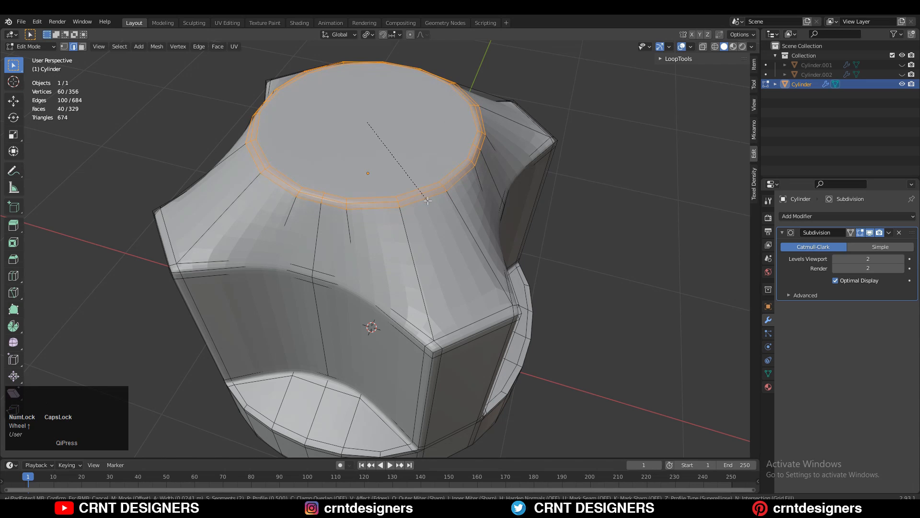
{"action": "left_click", "coordinate": [428, 200]}
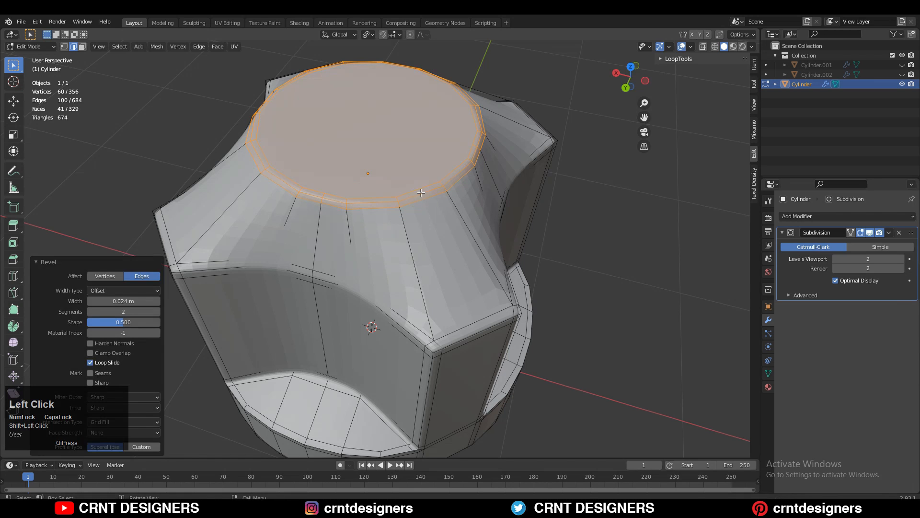
Step: Inset the capping face inside the bevelled rim and check the smoothed shape in object mode
{"action": "key", "text": "i"}
{"action": "left_click", "coordinate": [584, 185], "text": "shift"}
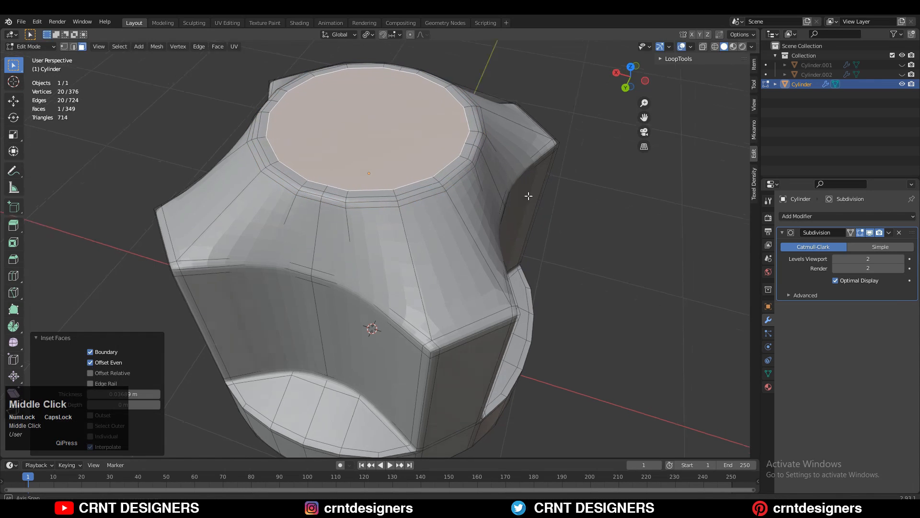
{"action": "key", "text": "Tab"}
{"action": "middle_click_drag", "start_coordinate": [528, 195], "coordinate": [452, 216]}
{"action": "key", "text": "Tab"}
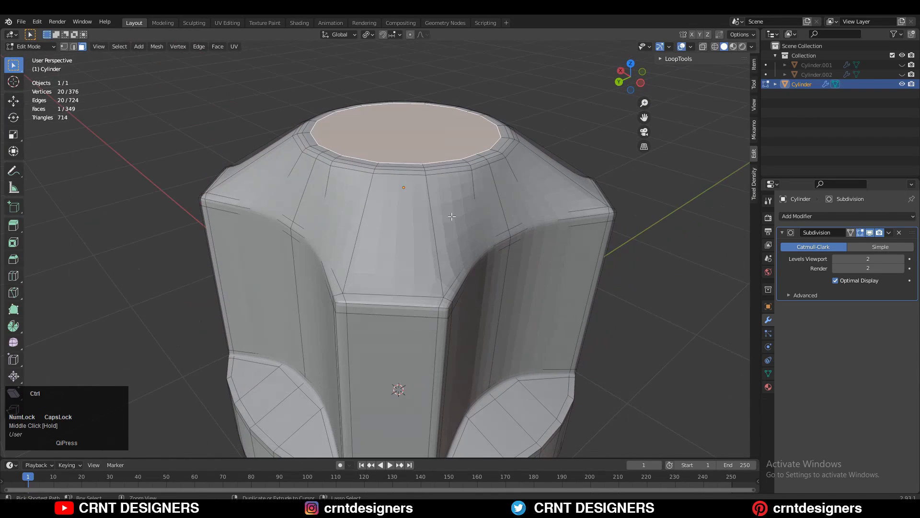
Step: Add two evenly spaced loop cuts around the taper and check the smoothed surface
{"action": "left_click", "coordinate": [425, 231]}
{"action": "right_click", "coordinate": [424, 231]}
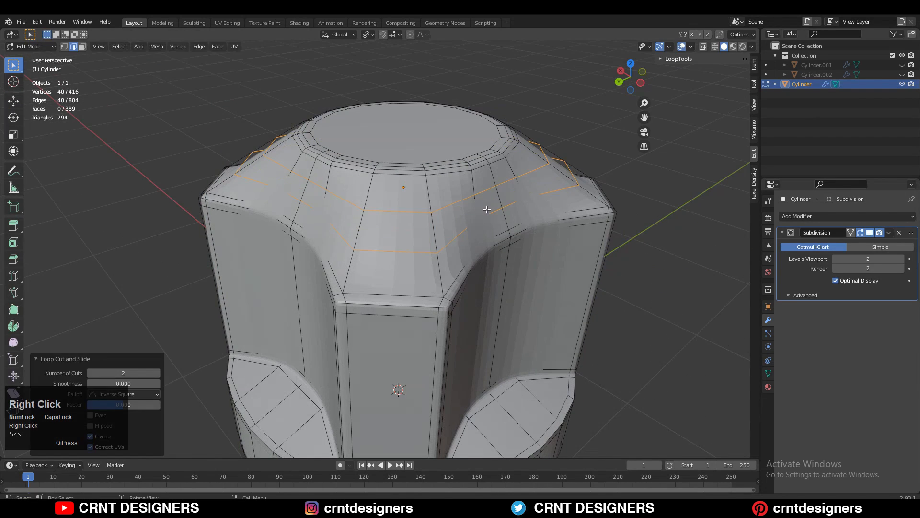
{"action": "key", "text": "Tab"}
{"action": "middle_click_drag", "start_coordinate": [487, 188], "coordinate": [431, 274], "text": "ctrl"}
{"action": "key", "text": "Tab"}
{"action": "middle_click_drag", "start_coordinate": [338, 279], "coordinate": [341, 214], "text": "ctrl"}
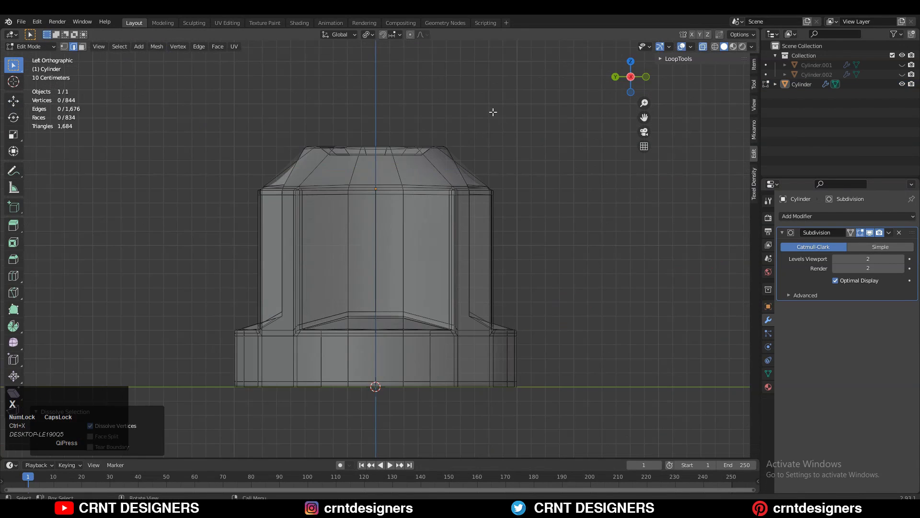
Step: Move the vertices of the rim and recess down 0.2 m along Z and turn off X-ray display
{"action": "key", "text": "1"}
{"action": "left_click_drag", "start_coordinate": [508, 106], "coordinate": [183, 161]}
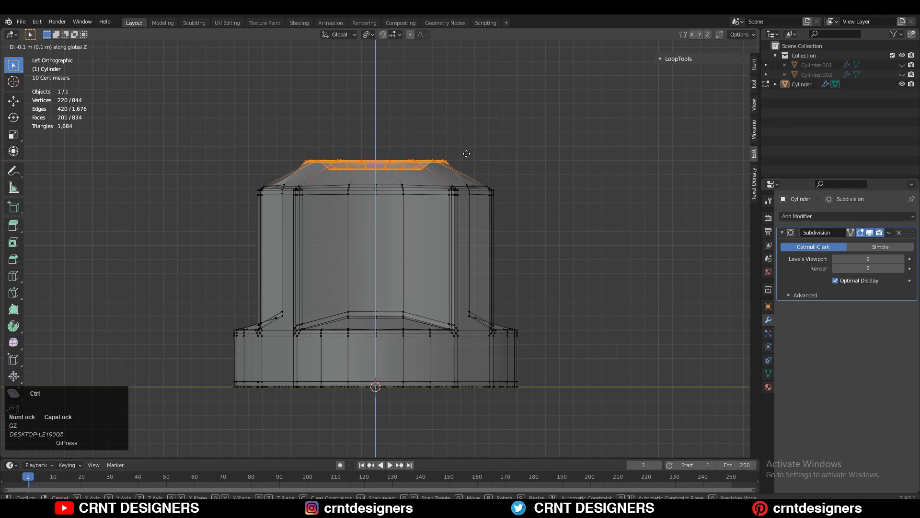
{"action": "left_click", "coordinate": [466, 159], "text": "ctrl"}
{"action": "left_click", "coordinate": [704, 47]}
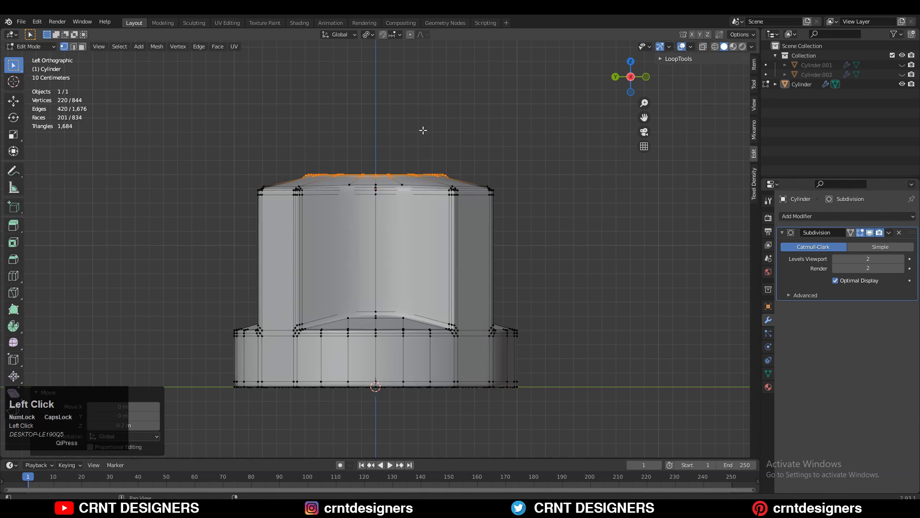
Step: Dissolve the outermost edge loop around the recess's rim
{"action": "mouse_move", "coordinate": [431, 249]}
{"action": "middle_mouse_down"}
{"action": "mouse_move", "coordinate": [456, 225]}
{"action": "mouse_move", "coordinate": [451, 269]}
{"action": "mouse_move", "coordinate": [448, 256]}
{"action": "middle_mouse_up"}
{"action": "key", "text": "Tab"}
{"action": "key", "text": "Tab"}
{"action": "key", "text": "2"}
{"action": "left_click", "coordinate": [432, 284], "text": "alt"}
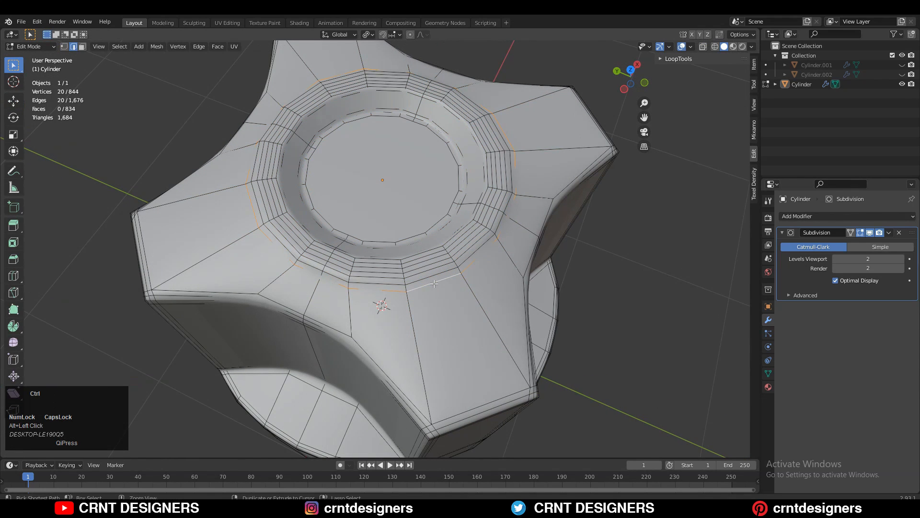
{"action": "key", "text": "ctrl+x"}
Step: Try to dissolve the next edge loop around the recess with the subdivision preview hidden, and restore the preview
{"action": "left_click", "coordinate": [871, 232]}
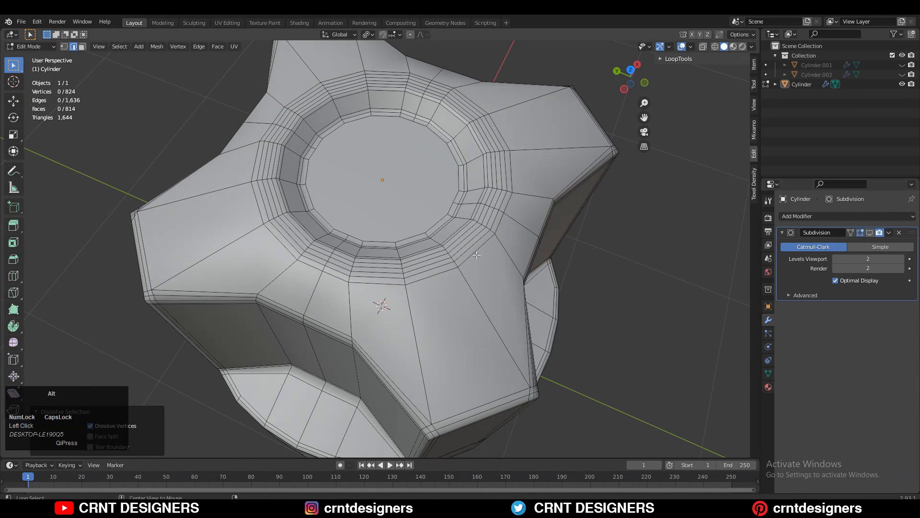
{"action": "left_click", "coordinate": [473, 244], "text": "alt"}
{"action": "key", "text": "ctrl+x"}
{"action": "middle_click_drag", "start_coordinate": [484, 252], "coordinate": [509, 208]}
{"action": "key", "text": "Tab"}
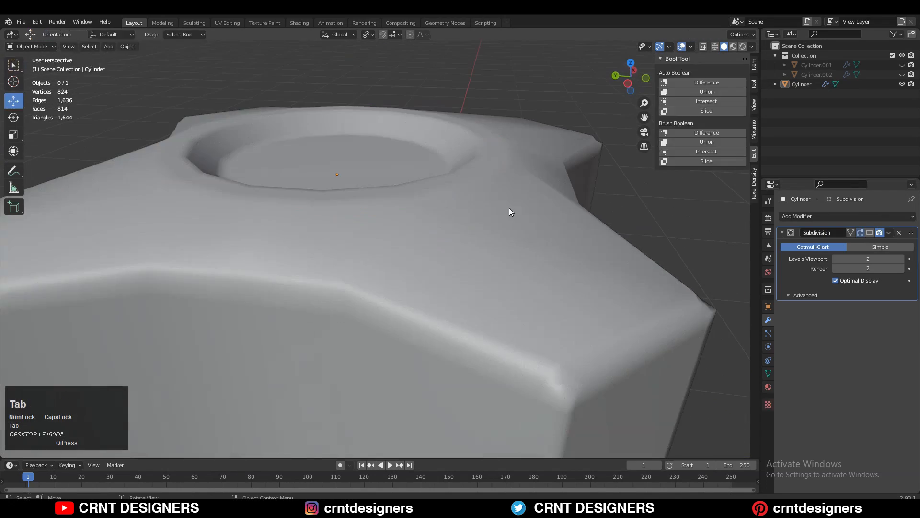
{"action": "left_click", "coordinate": [870, 232]}
{"action": "middle_click_drag", "start_coordinate": [450, 144], "coordinate": [405, 208]}
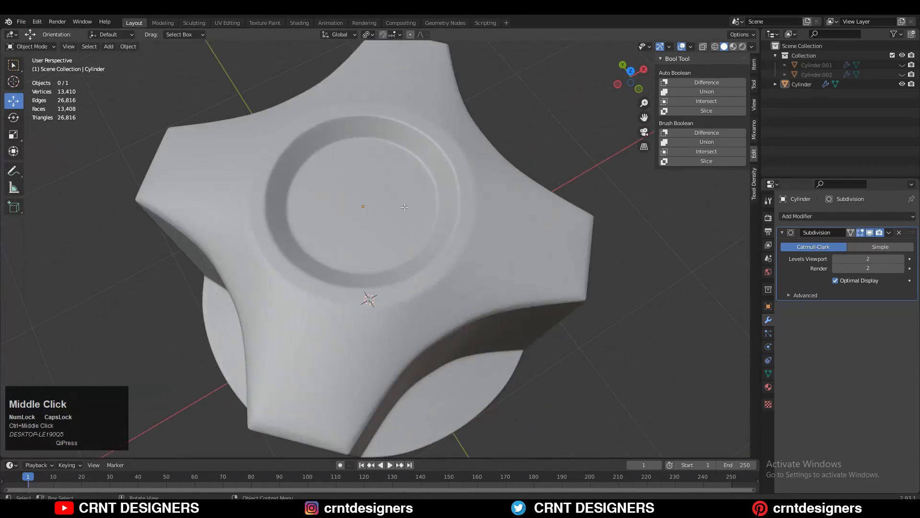
Step: Dissolve an edge loop around the recess and add evenly spaced, unslid loop cuts around the taper
{"action": "key", "text": "Tab"}
{"action": "left_click", "coordinate": [426, 246], "text": "alt"}
{"action": "key", "text": "ctrl+x"}
{"action": "key", "text": "ctrl+r"}
{"action": "left_click", "coordinate": [424, 262]}
{"action": "right_click", "coordinate": [423, 263]}
Step: Dissolve the middle edge loops running along the lobes' bevelled top and side edges
{"action": "middle_click_drag", "start_coordinate": [429, 261], "coordinate": [456, 249]}
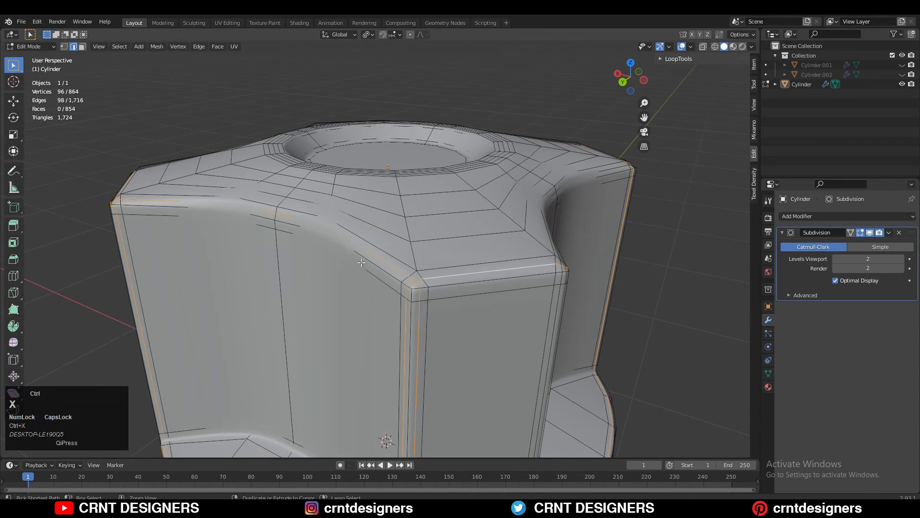
{"action": "key", "text": "ctrl+x"}
{"action": "middle_click_drag", "start_coordinate": [361, 262], "coordinate": [392, 280]}
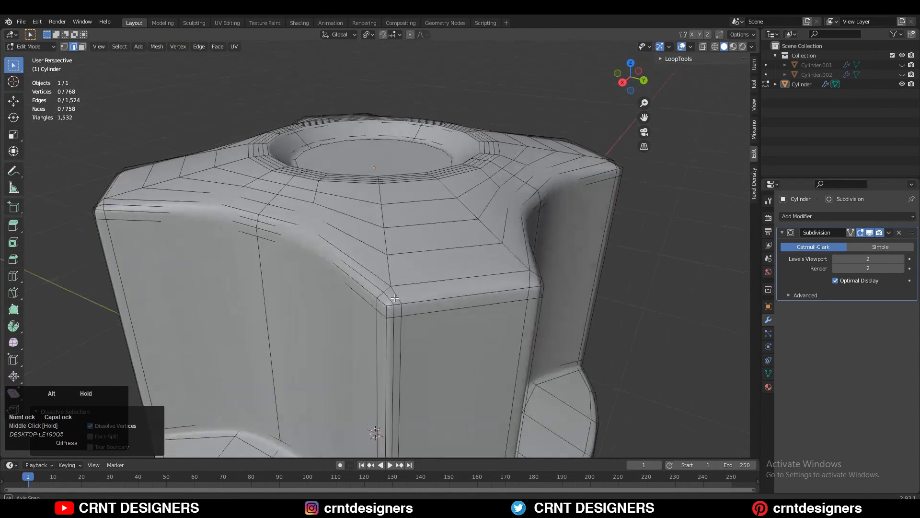
Step: Select the edge loop bordering the lobes' top edge, inspect the smoothed result, and undo the last two changes
{"action": "left_click", "coordinate": [391, 280], "text": "alt"}
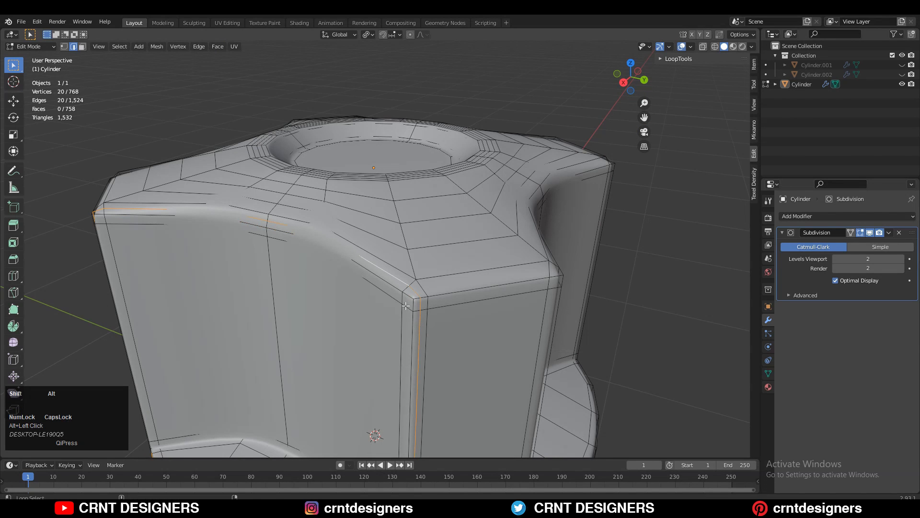
{"action": "key", "text": "Tab"}
{"action": "middle_click_drag", "start_coordinate": [329, 281], "coordinate": [481, 284]}
{"action": "key", "text": "ctrl+z"}
{"action": "key", "text": "ctrl+z"}
Step: Select the middle vertical edge path in one flute wall, apply Set Flow to it, and inspect the smoothed flute
{"action": "left_click", "coordinate": [421, 350], "text": "ctrl"}
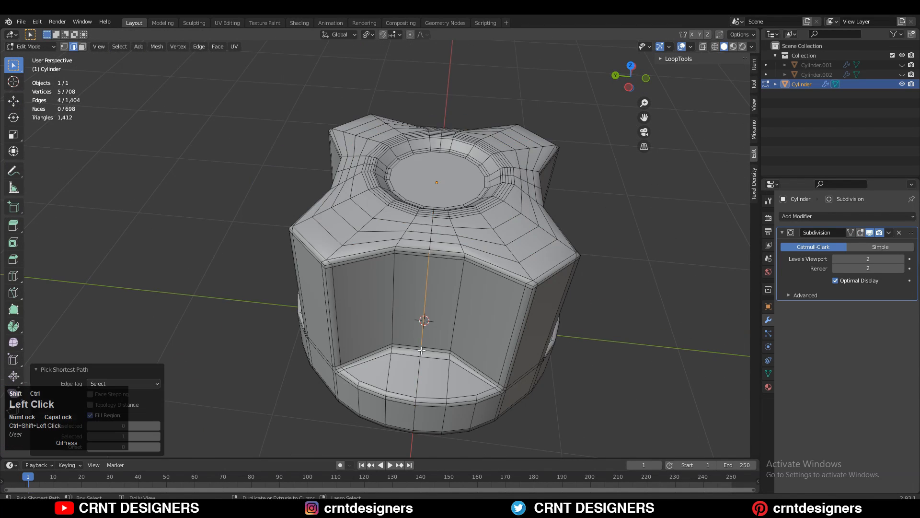
{"action": "middle_click_drag", "start_coordinate": [421, 350], "coordinate": [473, 258]}
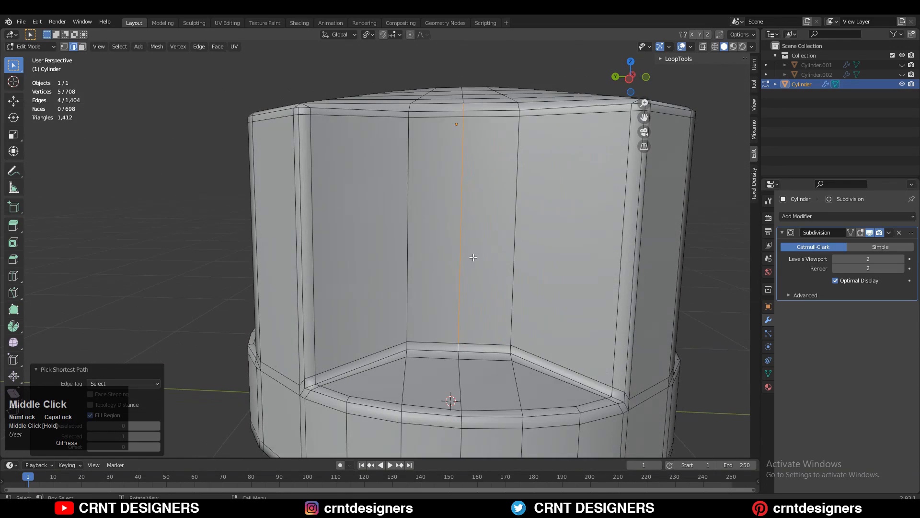
{"action": "right_click", "coordinate": [483, 254]}
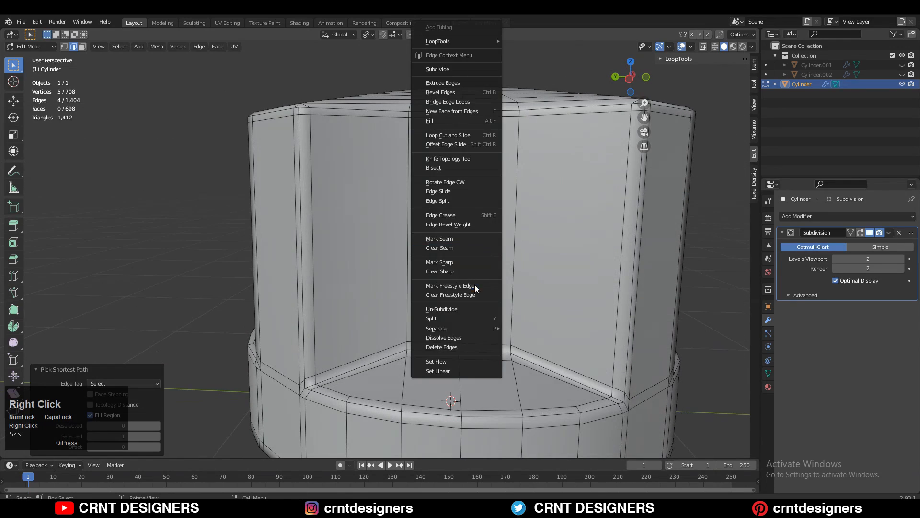
{"action": "left_click", "coordinate": [461, 362]}
{"action": "middle_click_drag", "start_coordinate": [461, 362], "coordinate": [455, 291]}
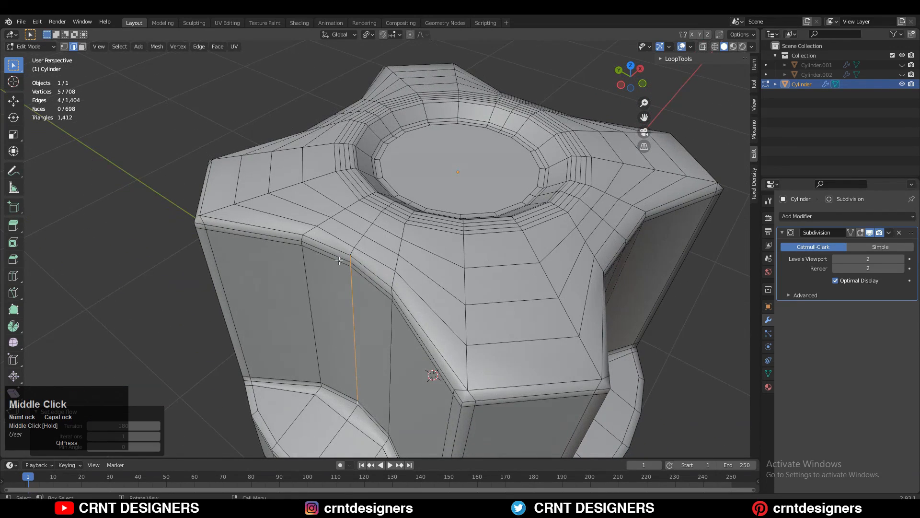
{"action": "middle_click_drag", "start_coordinate": [340, 261], "coordinate": [391, 227]}
{"action": "key", "text": "Tab"}
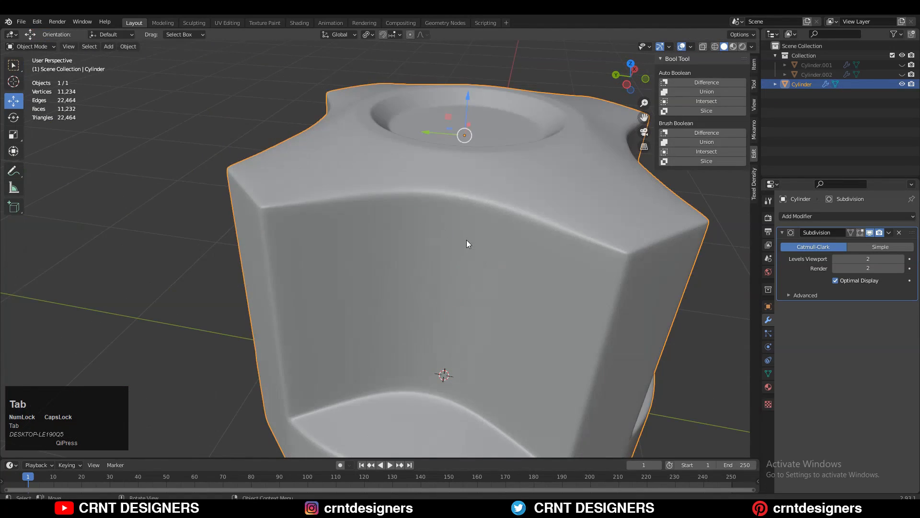
{"action": "middle_click_drag", "start_coordinate": [467, 244], "coordinate": [341, 232]}
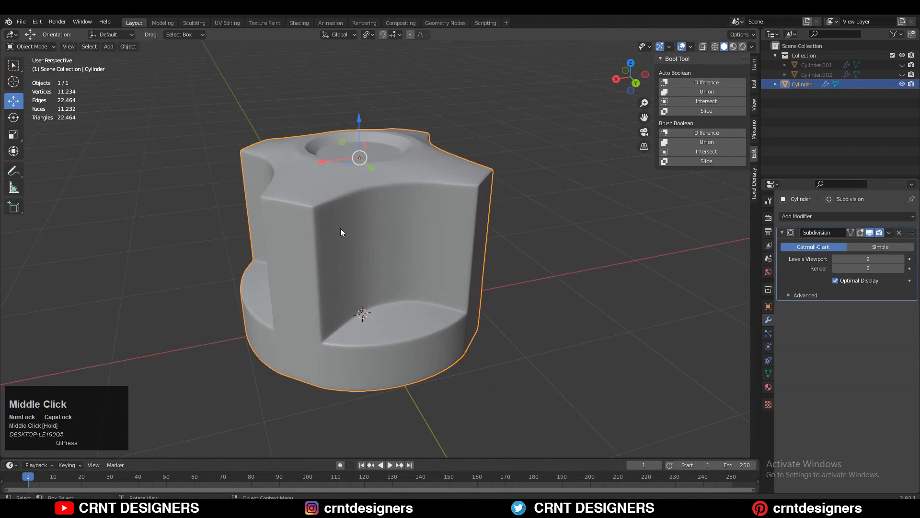
Step: Slide the vertex at the foot of the flute's middle edge by a factor of about 0.6 along its edge
{"action": "scroll", "coordinate": [215, 257], "scroll_direction": "up", "scroll_amount": 5}
{"action": "key", "text": "Tab"}
{"action": "key", "text": "1"}
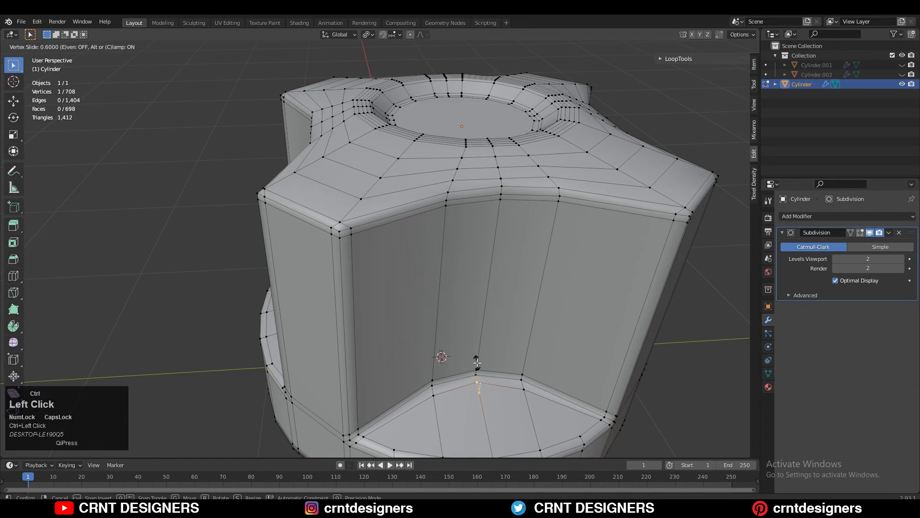
{"action": "left_click", "coordinate": [477, 362]}
{"action": "middle_click_drag", "start_coordinate": [477, 362], "coordinate": [379, 174]}
Step: Select the middle vertical edge path in the next flute wall and apply Set Flow to it
{"action": "key", "text": "2"}
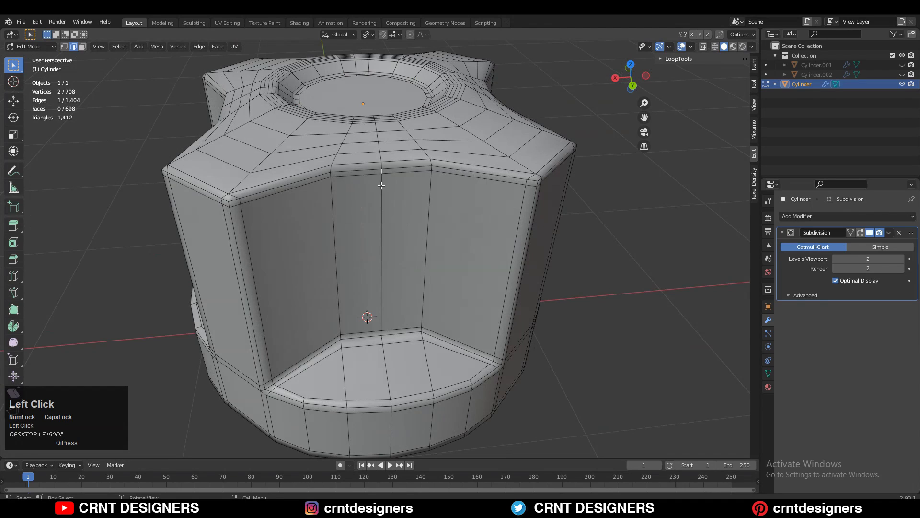
{"action": "left_click", "coordinate": [383, 334], "text": "ctrl+shift"}
{"action": "key", "text": "ctrl+z"}
{"action": "left_click", "coordinate": [383, 332], "text": "ctrl"}
{"action": "right_click", "coordinate": [382, 287]}
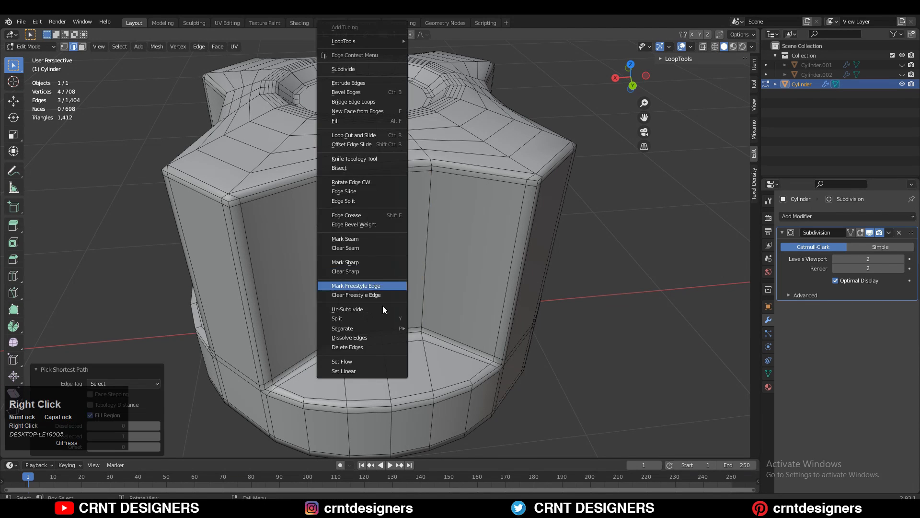
{"action": "left_click", "coordinate": [382, 363]}
Step: Slide the vertices where this flute's wall meets the base ledge along their edges
{"action": "key", "text": "1"}
{"action": "left_click", "coordinate": [383, 343]}
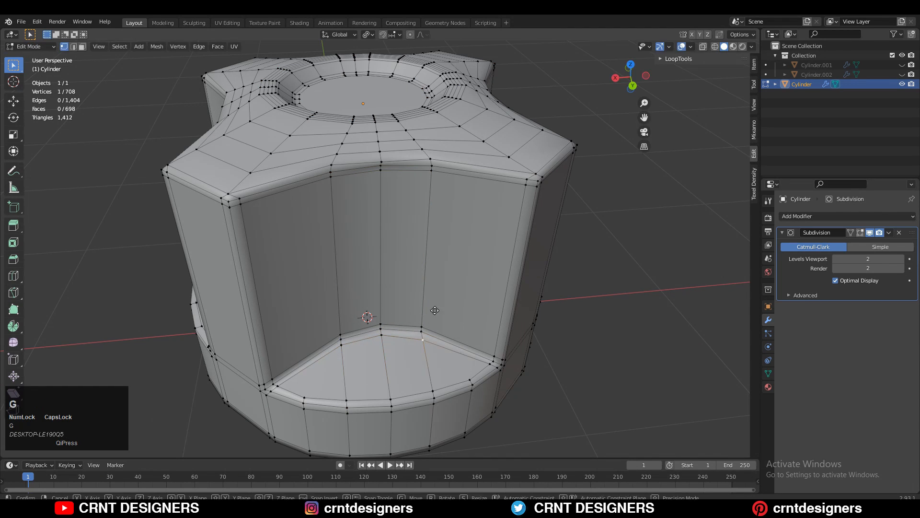
{"action": "middle_click_drag", "start_coordinate": [412, 338], "coordinate": [476, 332]}
{"action": "left_click", "coordinate": [541, 340]}
{"action": "middle_click_drag", "start_coordinate": [541, 340], "coordinate": [489, 403]}
Step: Select the whole mesh in top view and symmetrize it twice, changing the direction for the second pass
{"action": "key", "text": "a"}
{"action": "left_click", "coordinate": [634, 76]}
{"action": "left_click", "coordinate": [632, 76]}
{"action": "middle_click_drag", "start_coordinate": [422, 211], "coordinate": [456, 167], "text": "shift"}
{"action": "key", "text": "a"}
{"action": "left_click", "coordinate": [158, 46]}
{"action": "left_click", "coordinate": [173, 101]}
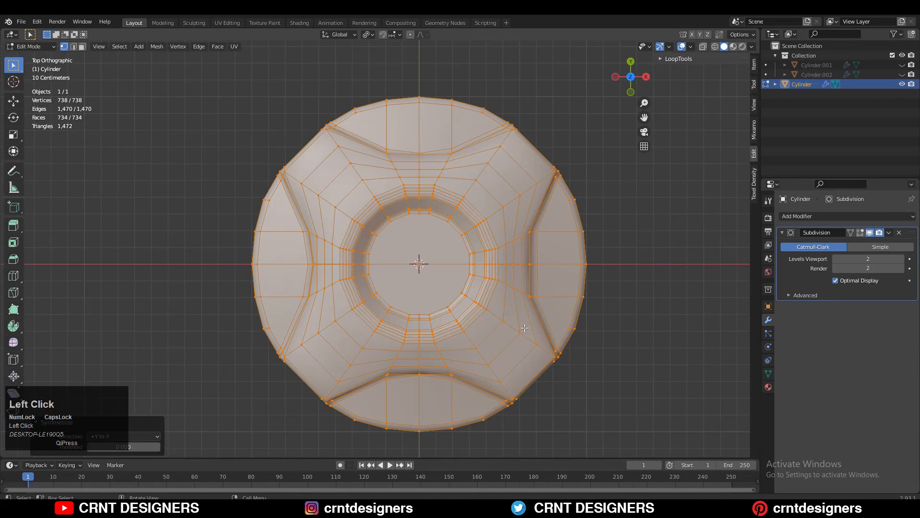
{"action": "left_click", "coordinate": [157, 46]}
{"action": "left_click", "coordinate": [175, 184]}
{"action": "left_click", "coordinate": [127, 433]}
{"action": "left_click", "coordinate": [125, 393]}
Step: Inspect the symmetrized body and dissolve the surplus edge loop beside the symmetry seam
{"action": "key", "text": "Tab"}
{"action": "middle_click_drag", "start_coordinate": [335, 335], "coordinate": [405, 211]}
{"action": "key", "text": "Tab"}
{"action": "key", "text": "2"}
{"action": "left_click", "coordinate": [322, 205], "text": "alt"}
{"action": "key", "text": "ctrl+x"}
Step: Dissolve the remaining narrow edge loops running close to the symmetry seam and inspect the smoothed top
{"action": "middle_click_drag", "start_coordinate": [407, 306], "coordinate": [412, 232], "text": "ctrl"}
{"action": "left_click", "coordinate": [483, 252], "text": "alt"}
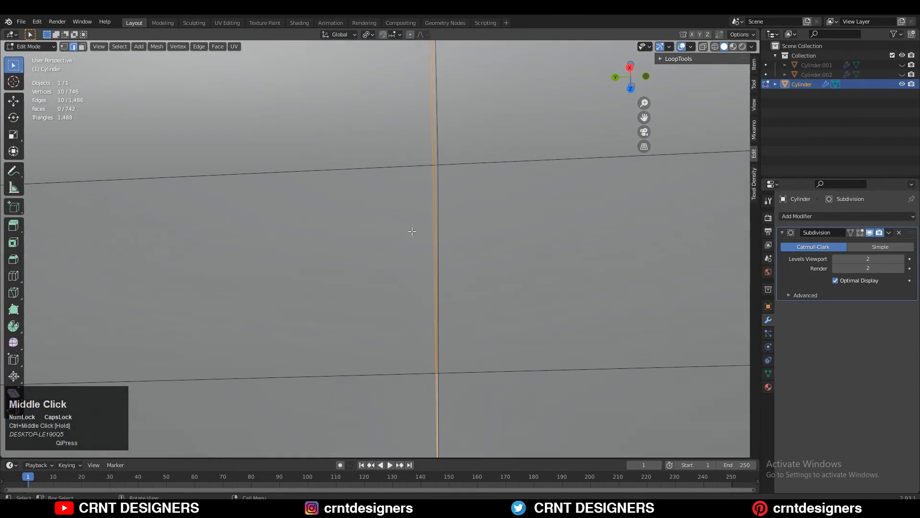
{"action": "left_click", "coordinate": [444, 235], "text": "alt+shift"}
{"action": "middle_click_drag", "start_coordinate": [461, 206], "coordinate": [466, 372], "text": "shift"}
{"action": "key", "text": "ctrl+x"}
{"action": "middle_click_drag", "start_coordinate": [453, 307], "coordinate": [453, 422], "text": "ctrl"}
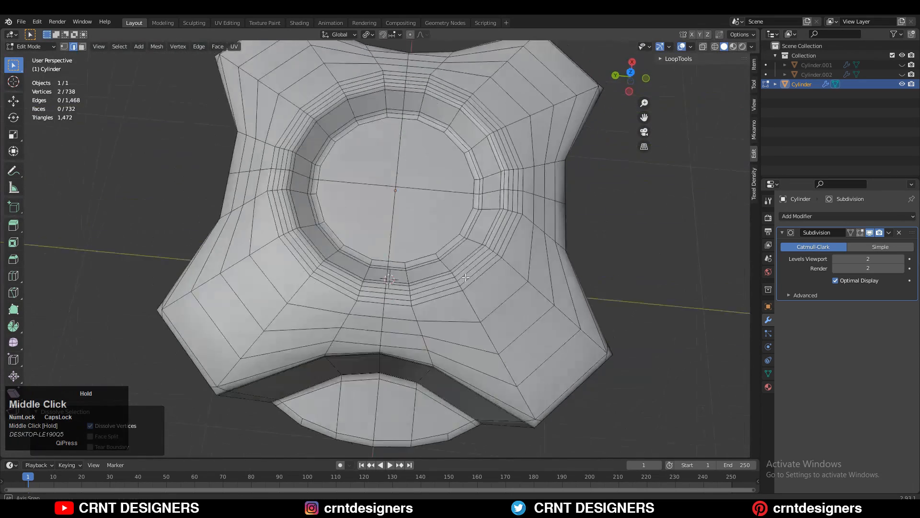
{"action": "key", "text": "Tab"}
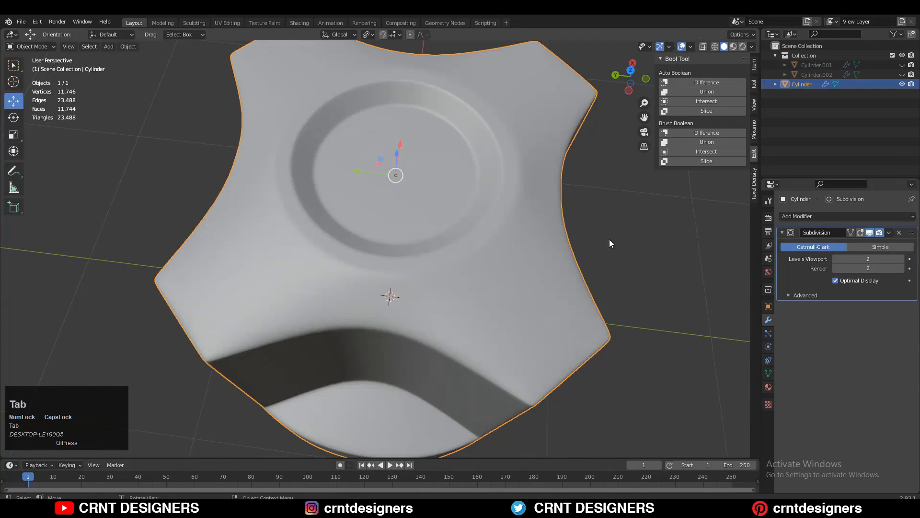
{"action": "middle_click_drag", "start_coordinate": [609, 240], "coordinate": [578, 297]}
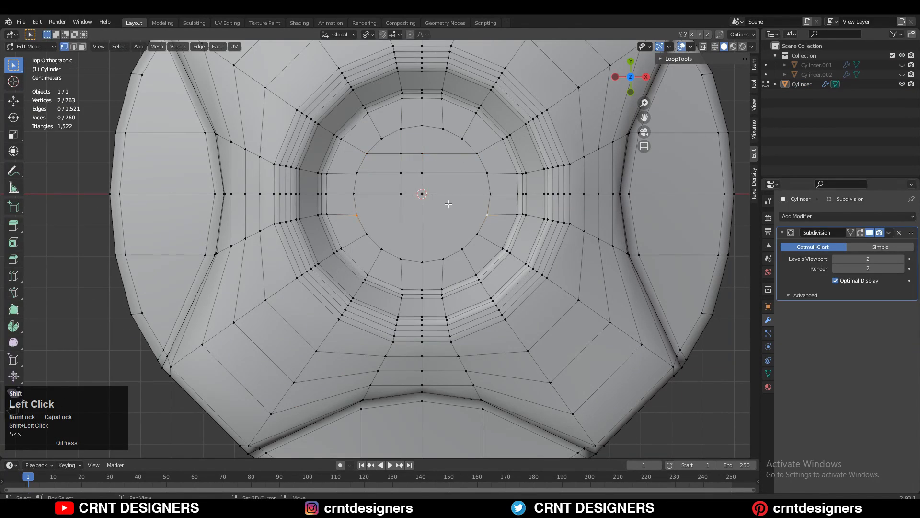
Step: Connect the opposite vertices across the recess floor with new edges and save the file
{"action": "right_click", "coordinate": [449, 140]}
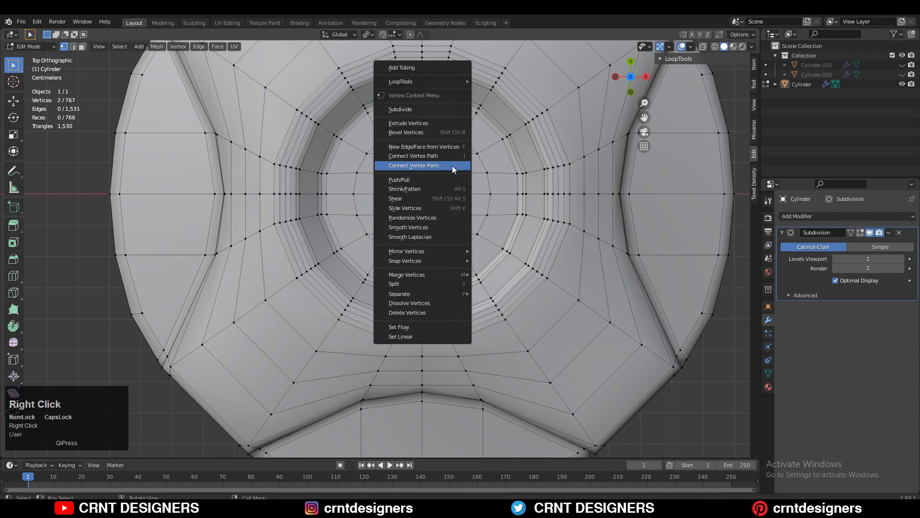
{"action": "key", "text": "Tab"}
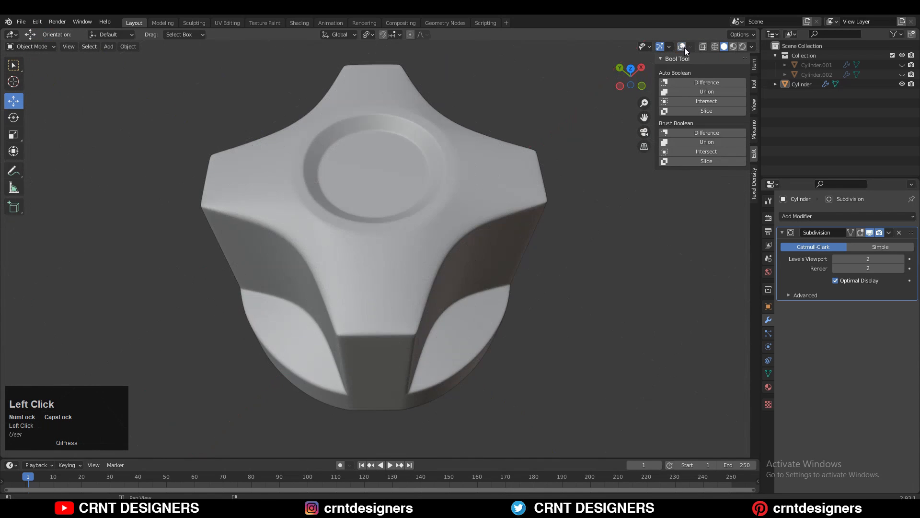
{"action": "key", "text": "ctrl+s"}
Step: Inspect the smoothed body and its underside, and turn the viewport overlays back on to show the wireframe
{"action": "middle_click_drag", "start_coordinate": [466, 241], "coordinate": [645, 206]}
{"action": "scroll", "coordinate": [394, 278], "scroll_direction": "up", "scroll_amount": 2}
{"action": "key", "text": "Tab"}
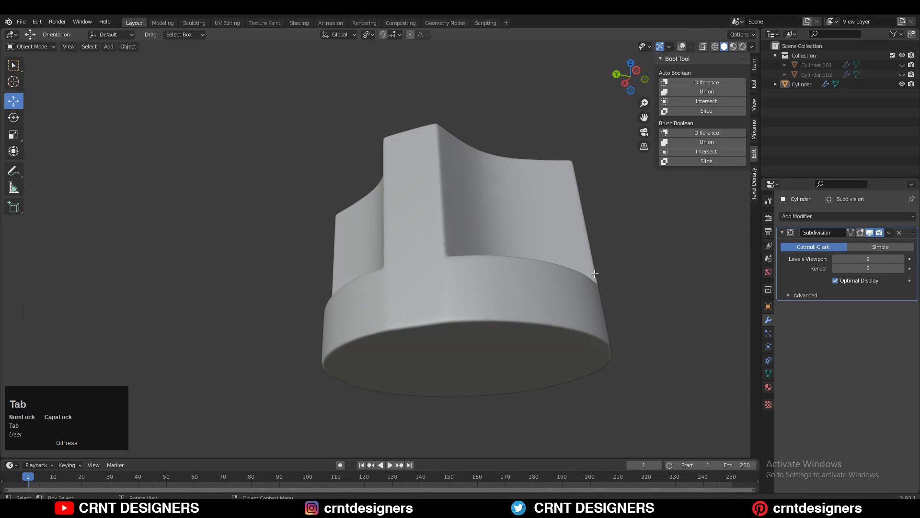
{"action": "middle_click_drag", "start_coordinate": [532, 307], "coordinate": [522, 323]}
{"action": "key", "text": "Tab"}
{"action": "left_click", "coordinate": [681, 46]}
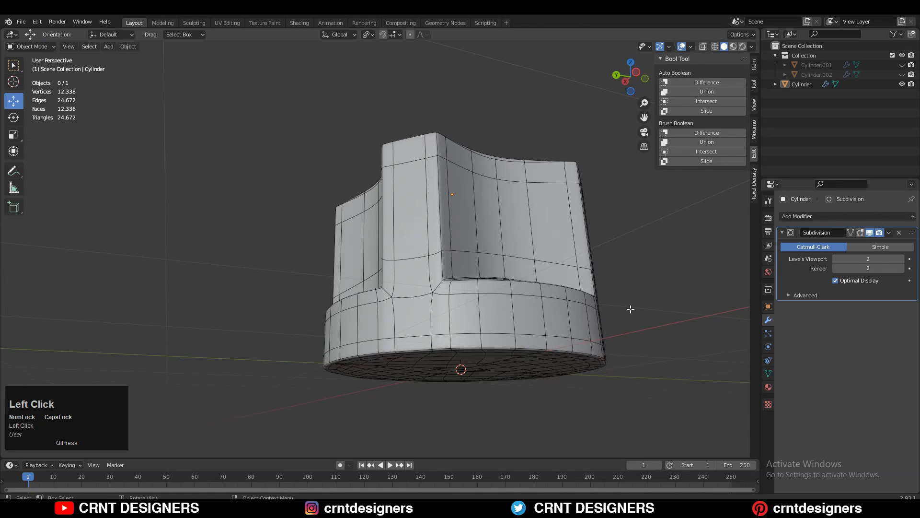
Step: Add two evenly spaced, unslid loop cuts around the side of the round base and inspect the result
{"action": "key", "text": "Tab"}
{"action": "middle_click_drag", "start_coordinate": [628, 309], "coordinate": [421, 281]}
{"action": "key", "text": "ctrl+r"}
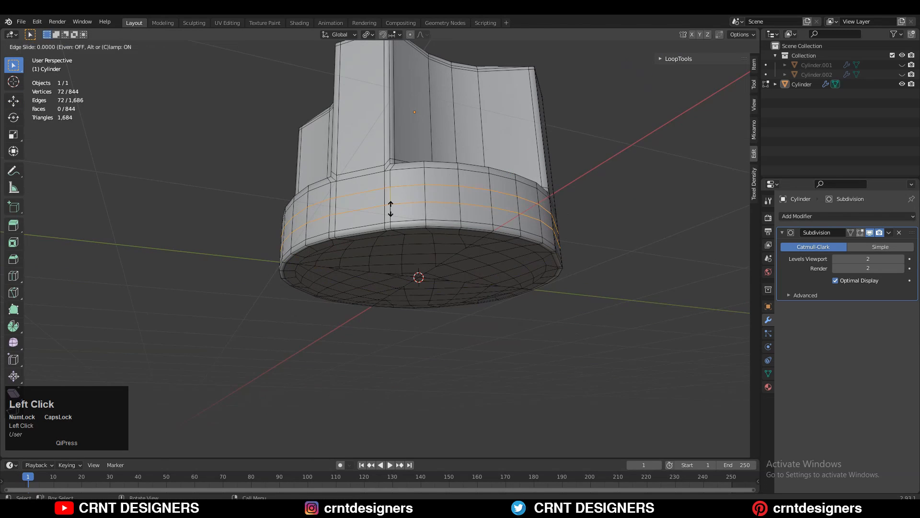
{"action": "key", "text": "Tab"}
{"action": "middle_click", "coordinate": [537, 248]}
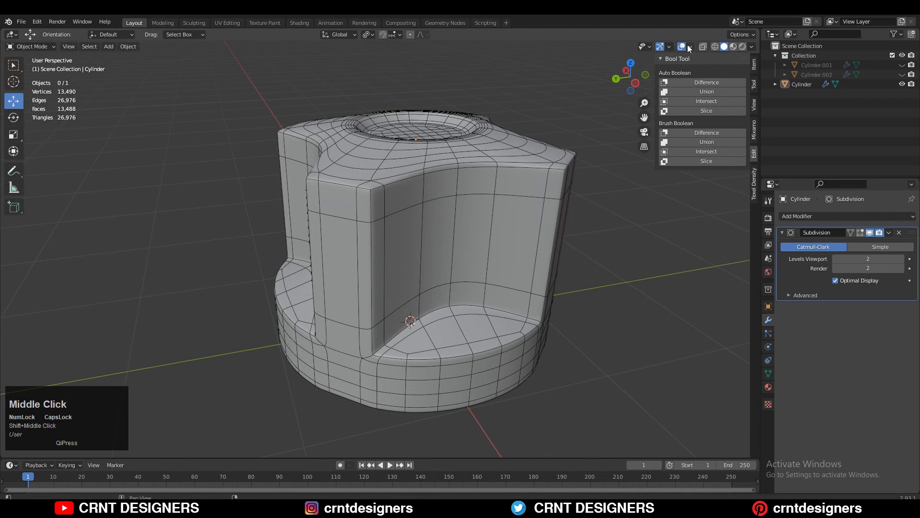